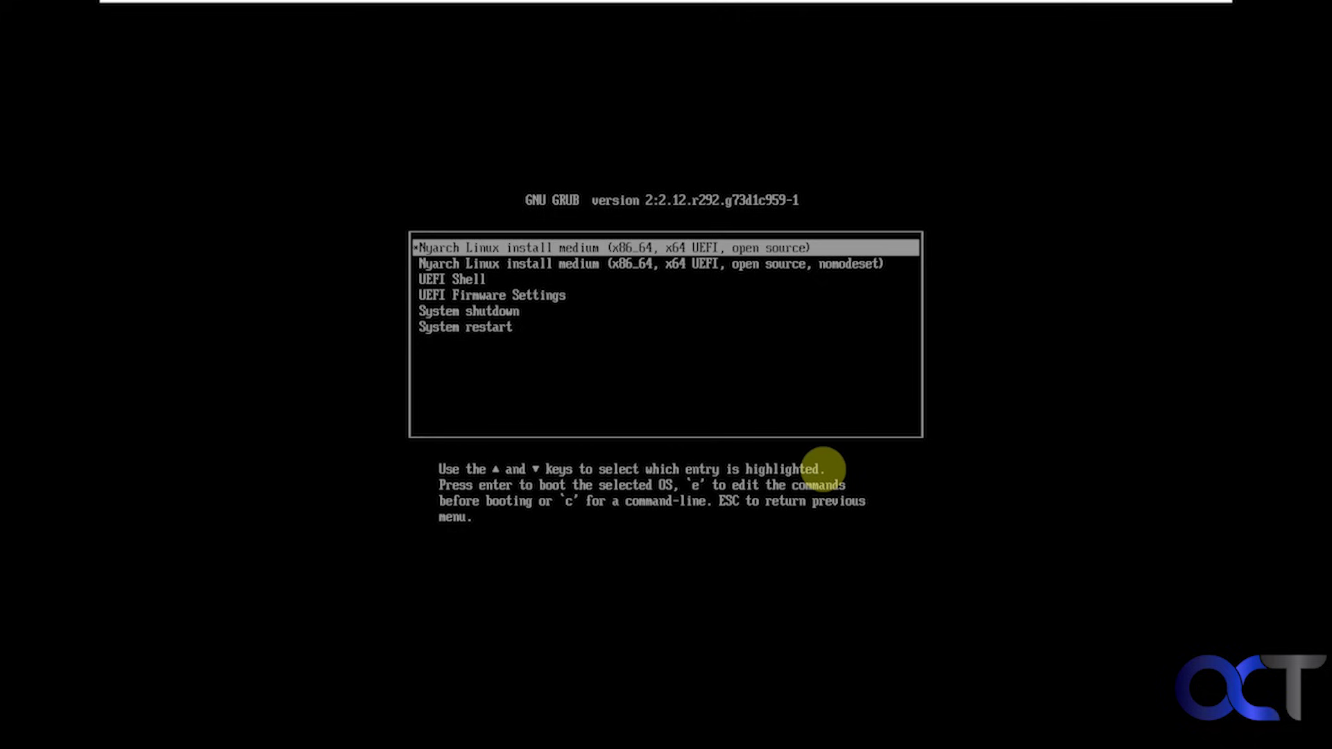
- Compare the nomodeset and standard GRUB entries, then boot the standard Nyarch Linux install entry
key(Down)
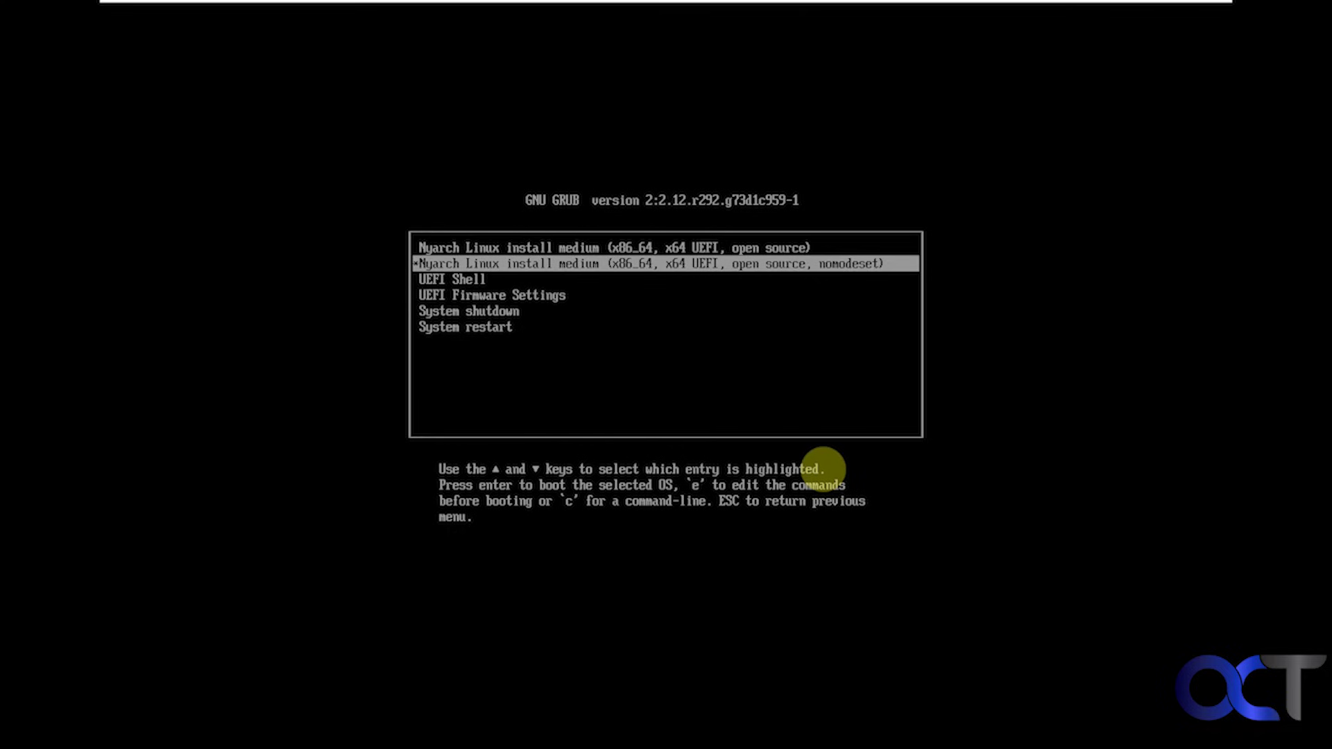
key(Up)
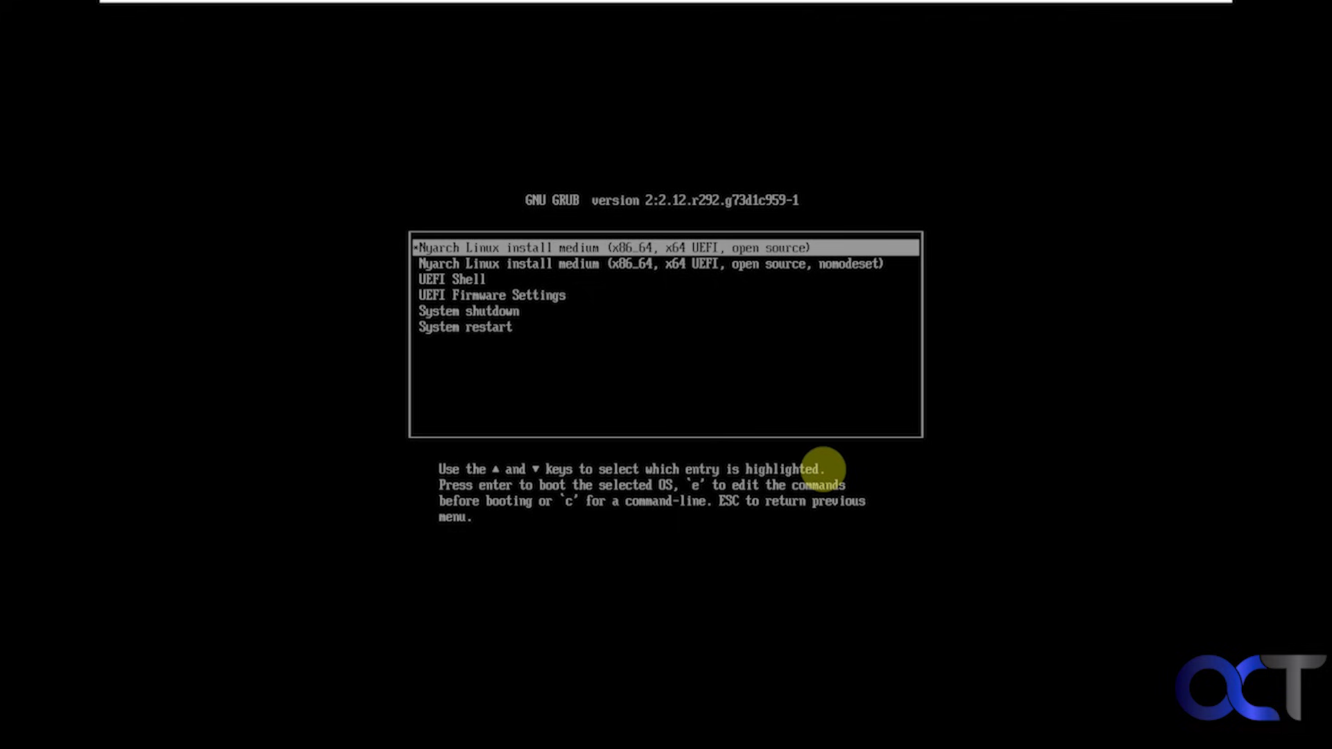
key(Down)
key(Up)
key(Down)
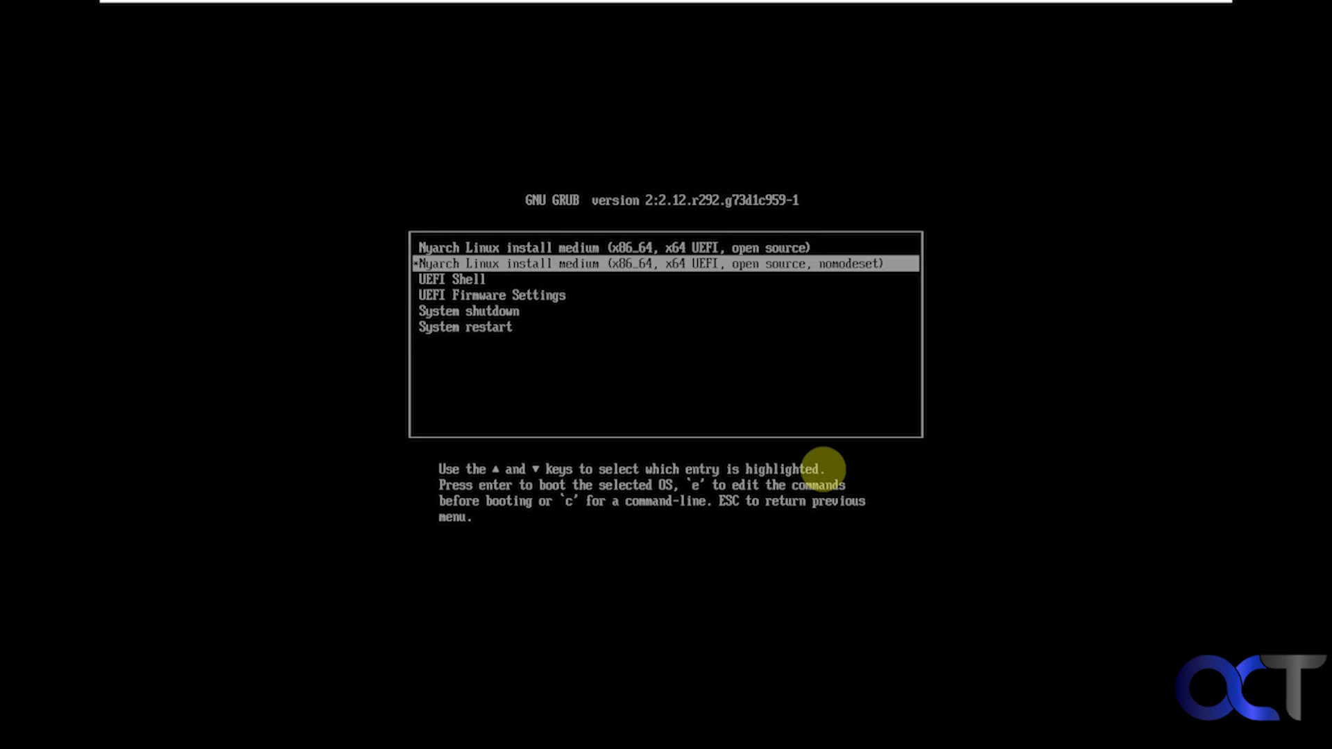
key(Up)
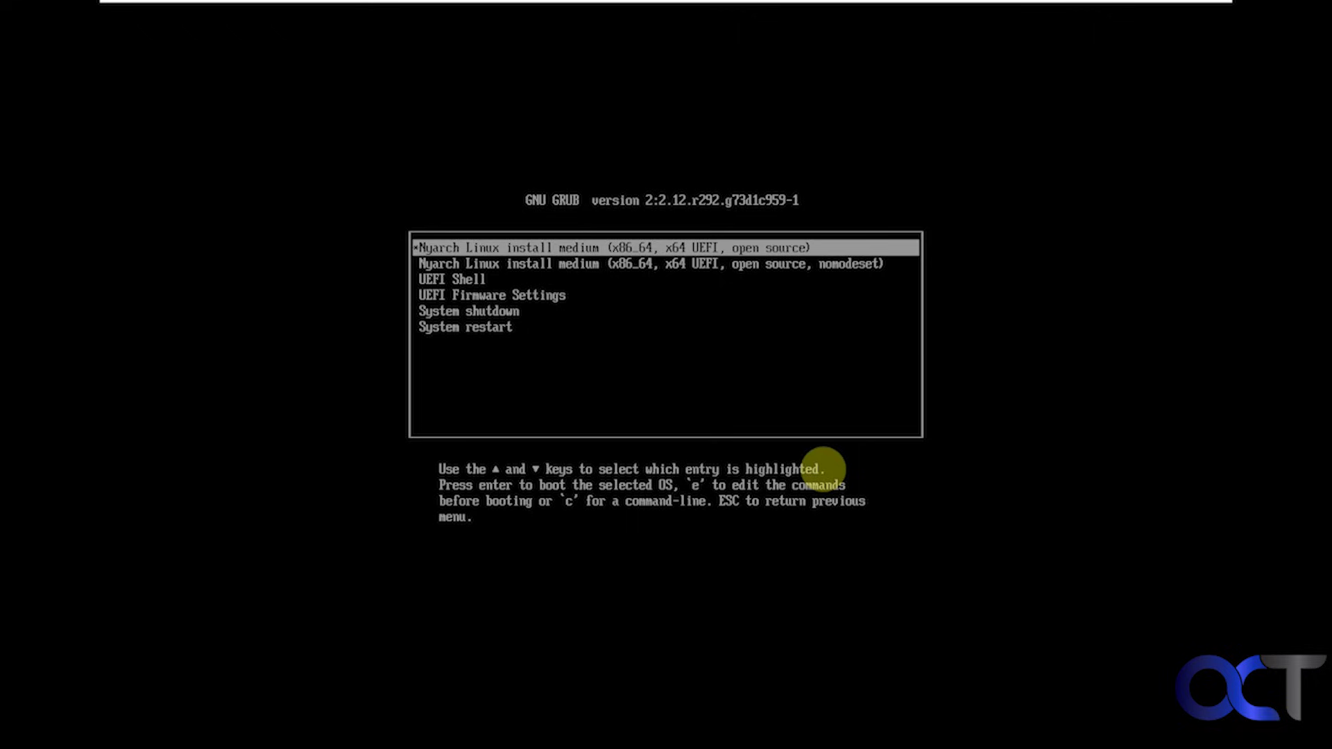
key(Down)
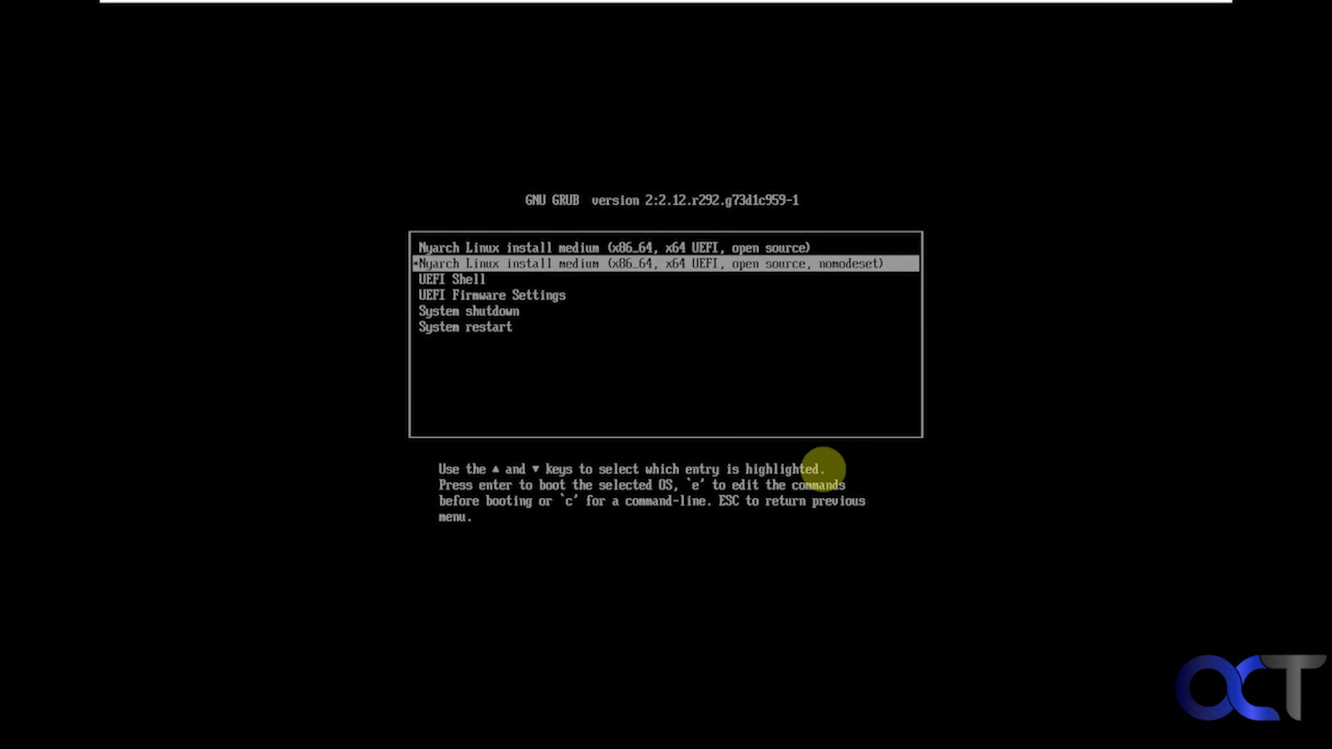
key(Up)
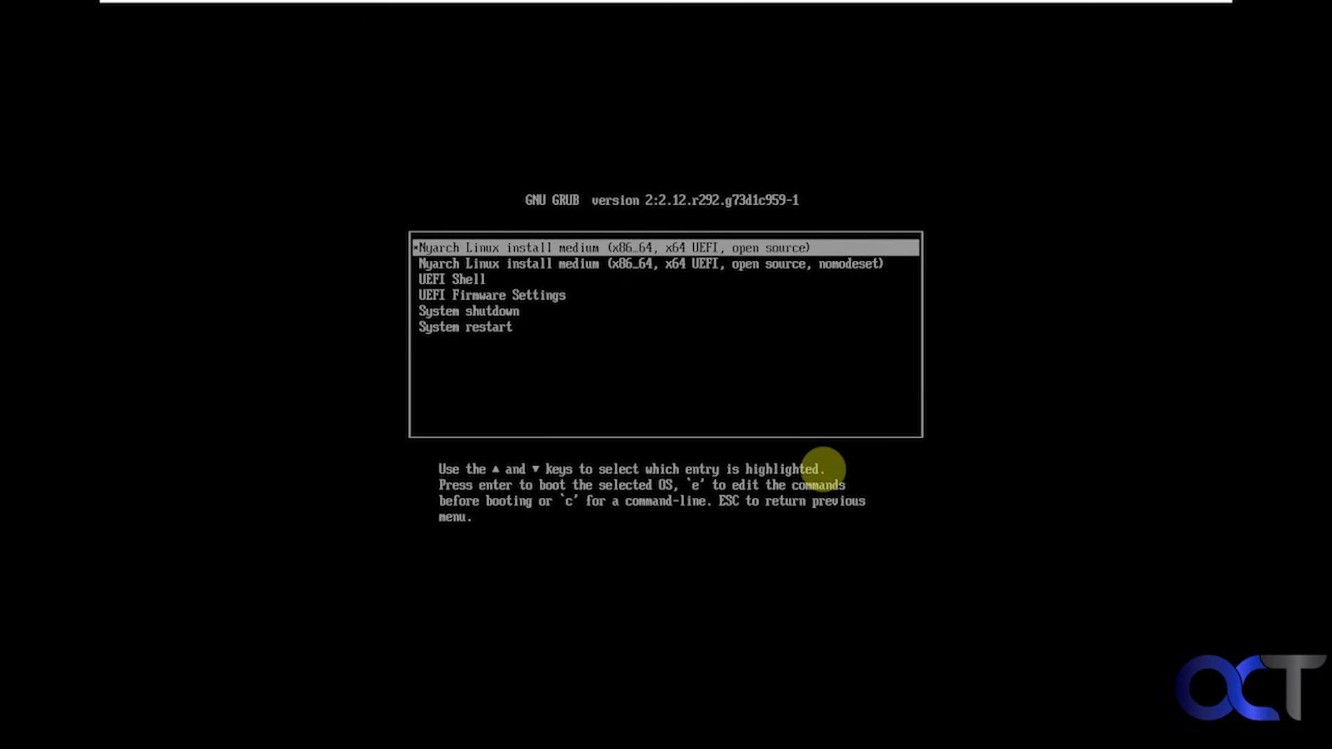
key(Return)
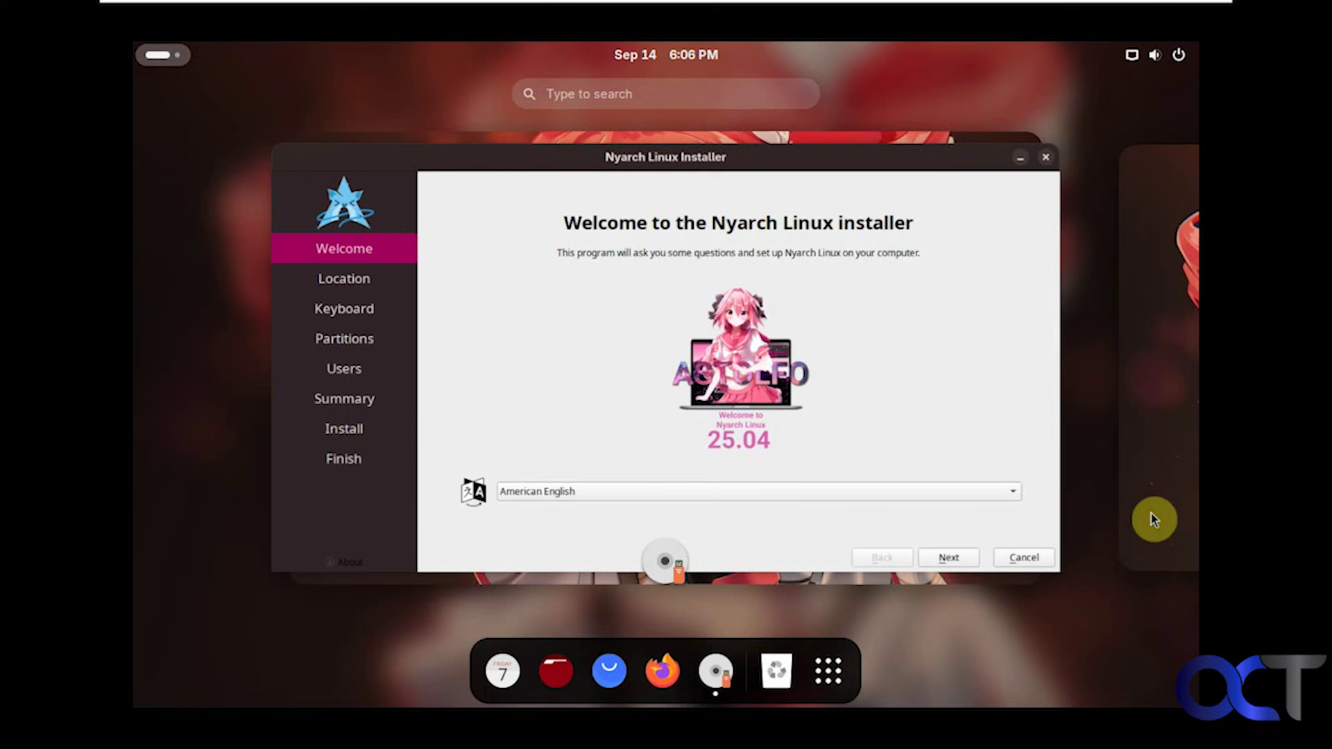
- Cancel the installation and confirm closing the Nyarch Linux Installer
click(901, 428)
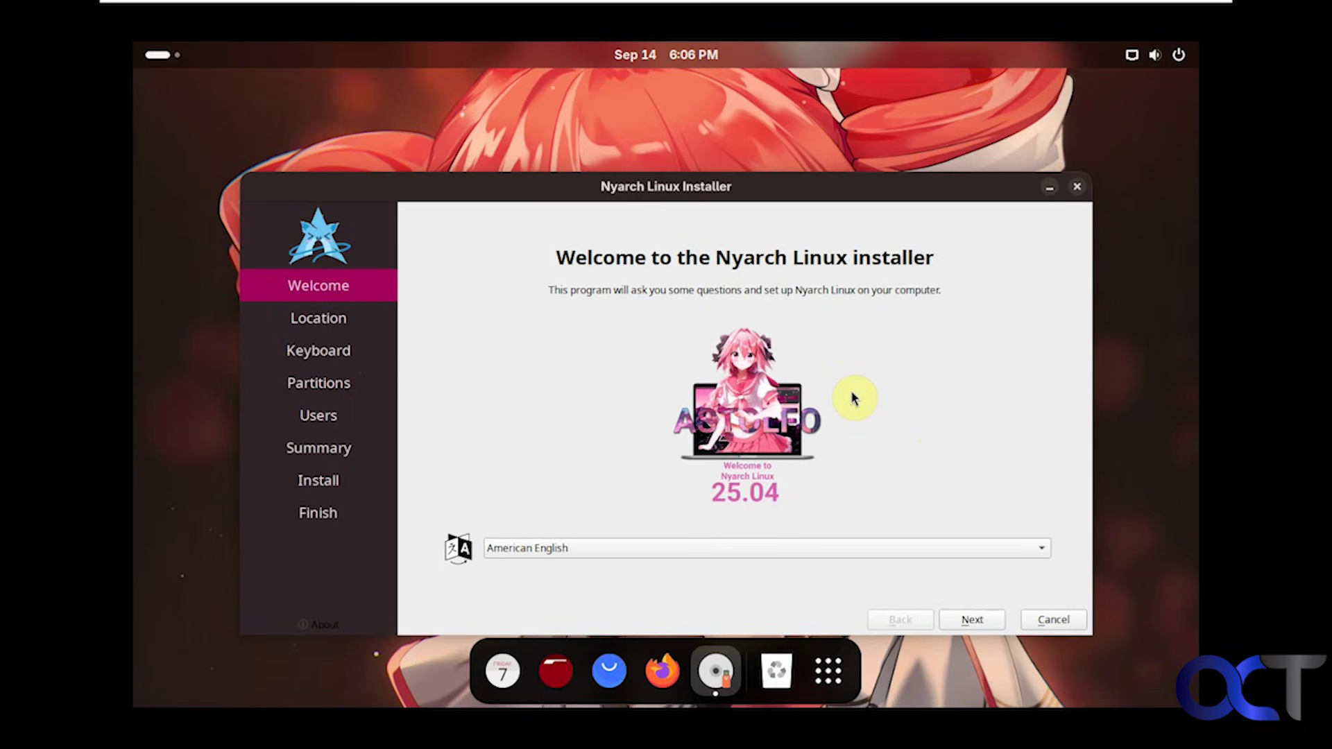
click(1050, 621)
click(717, 439)
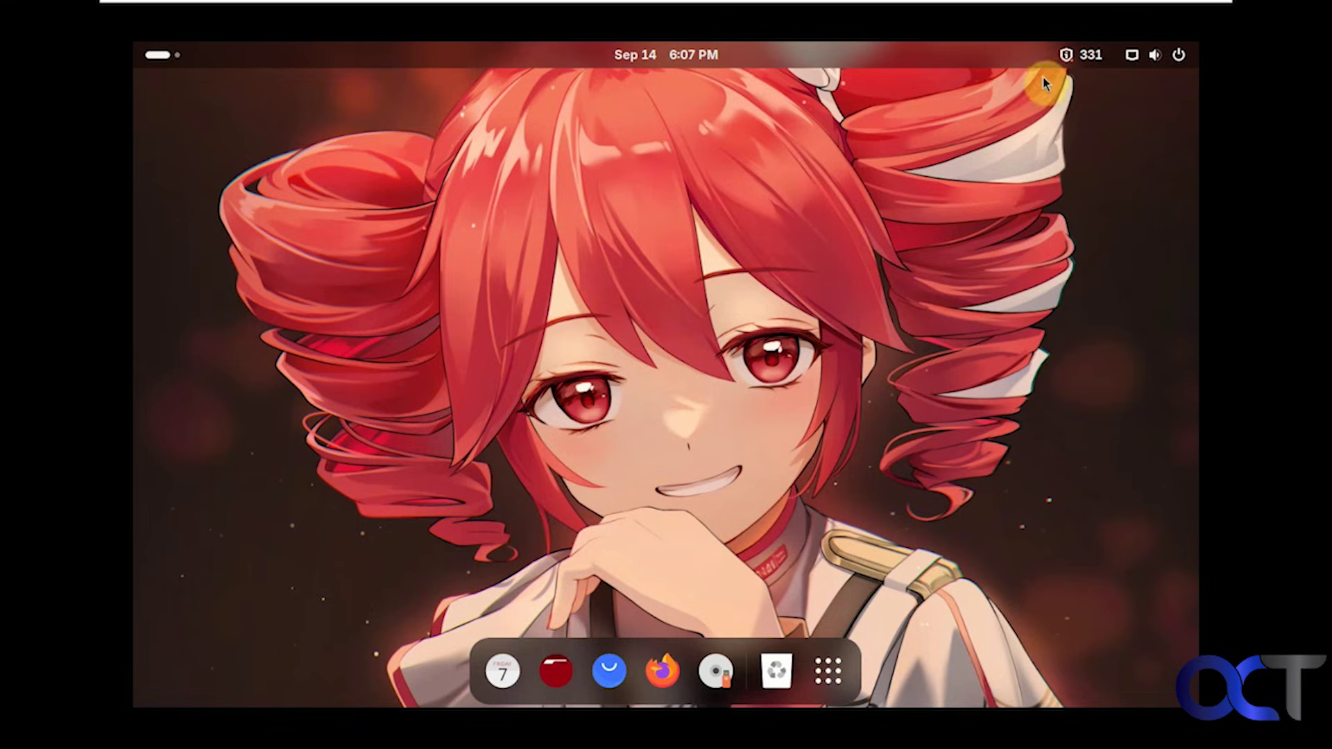
- Check the pending system updates and briefly open the Files home folder
click(1074, 63)
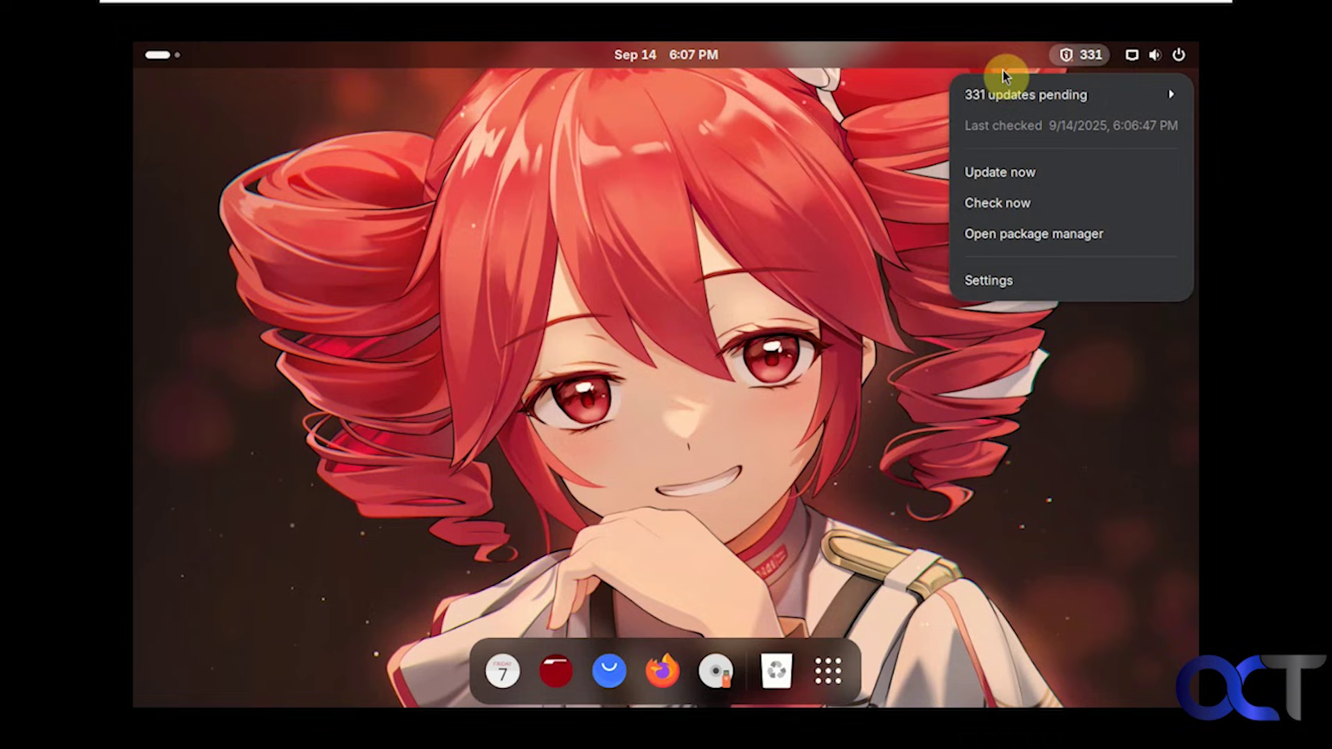
click(1157, 61)
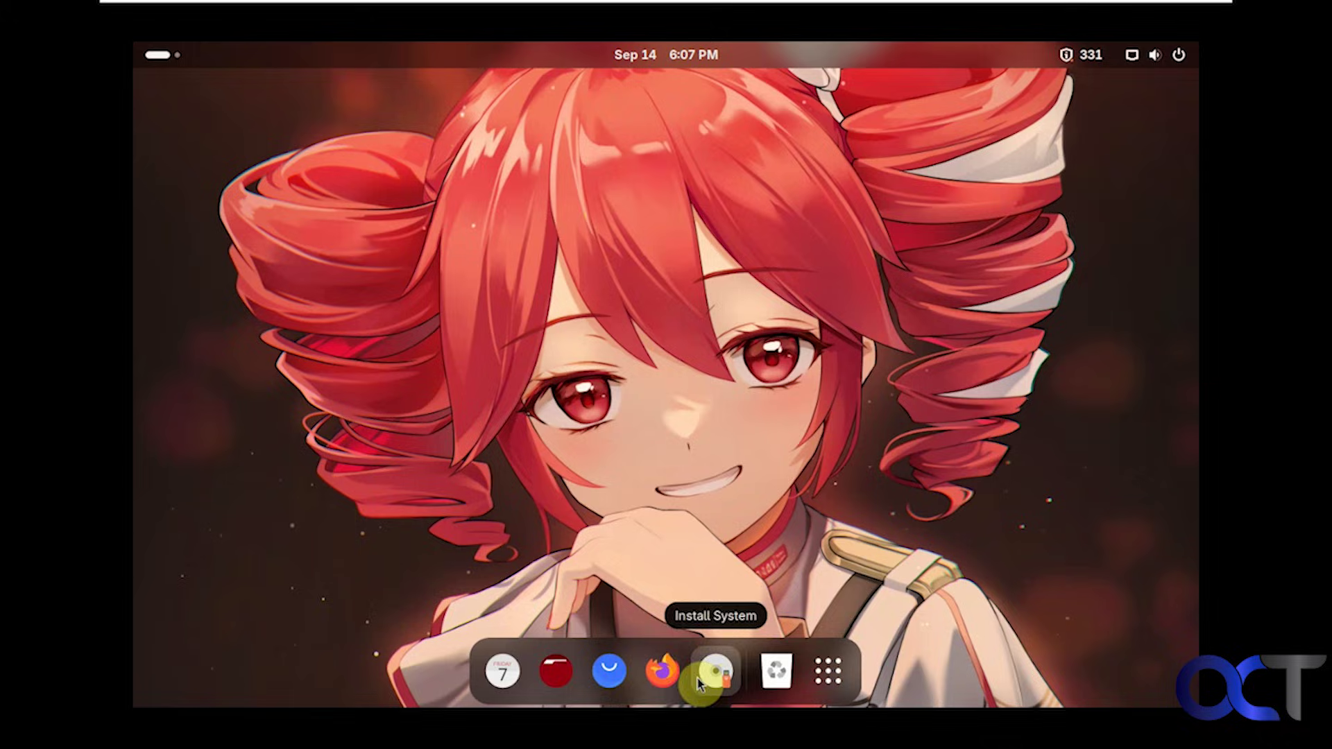
click(551, 677)
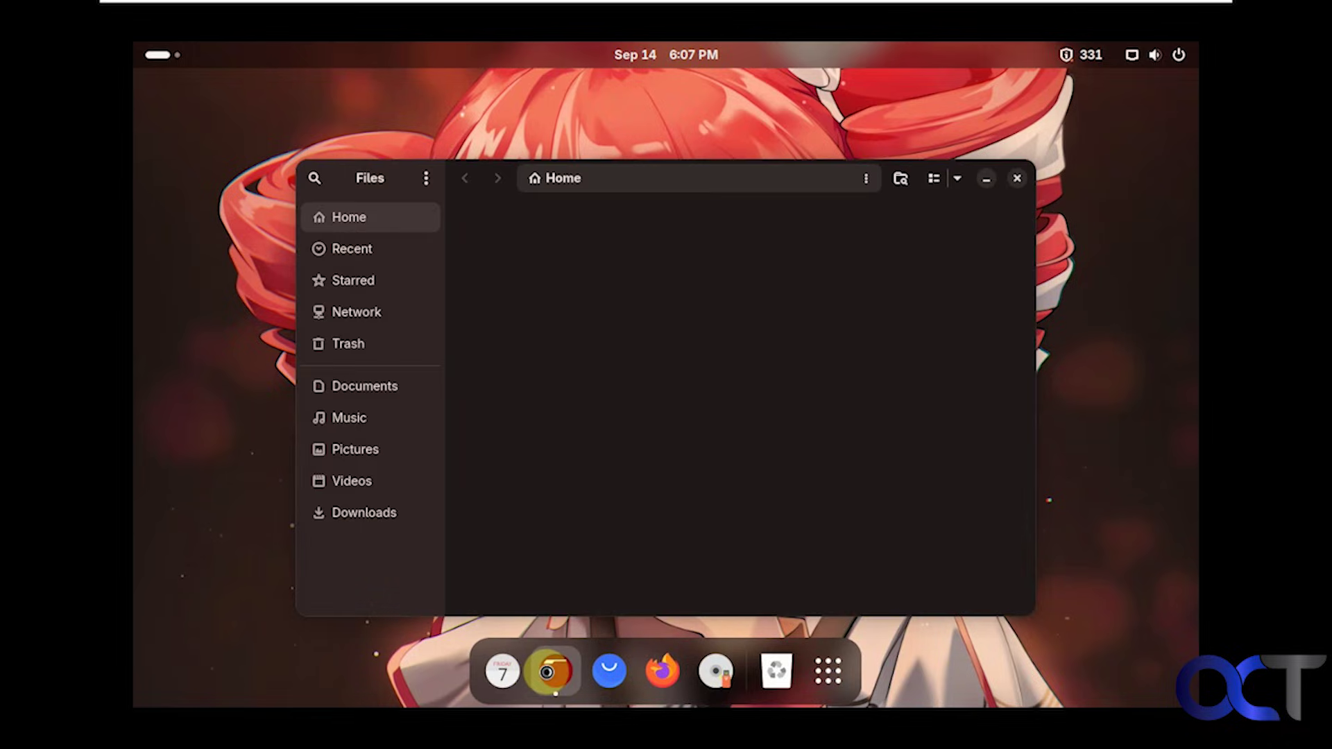
click(1018, 179)
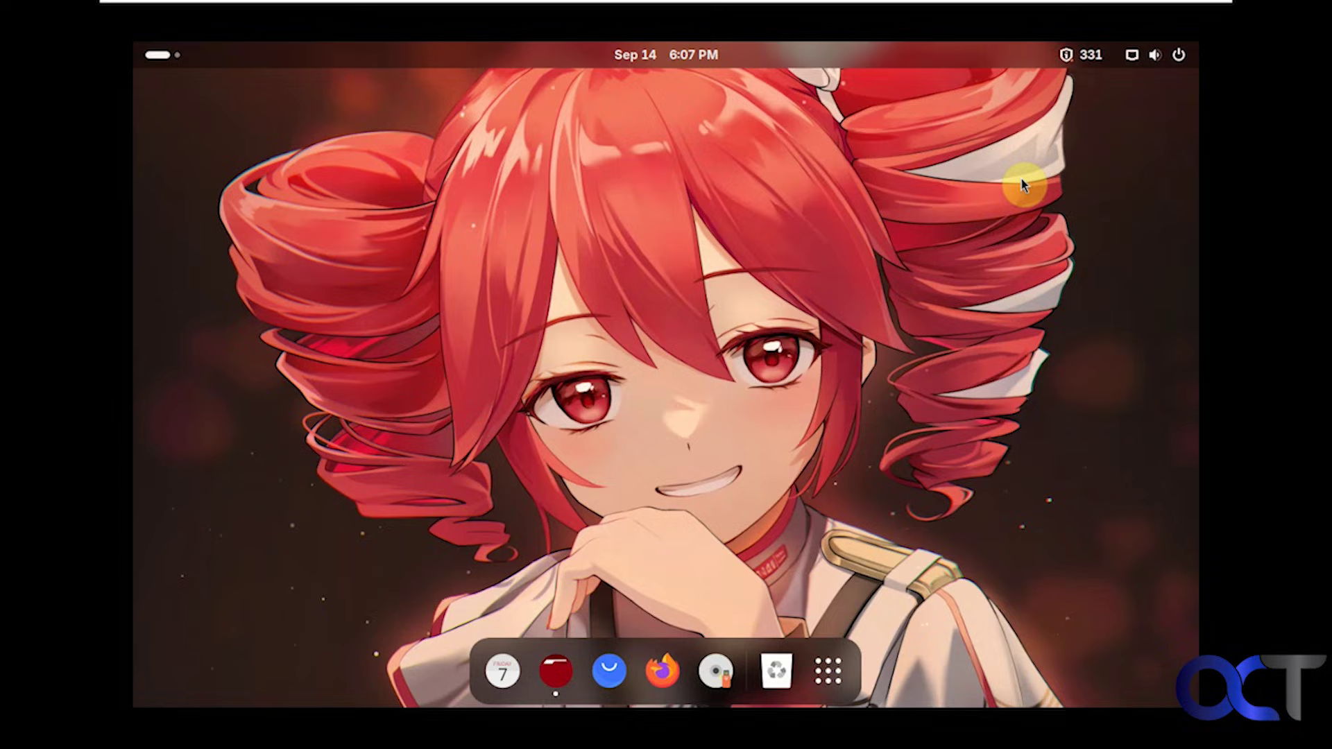
- Browse both pages of the installed applications grid, then close it
click(830, 668)
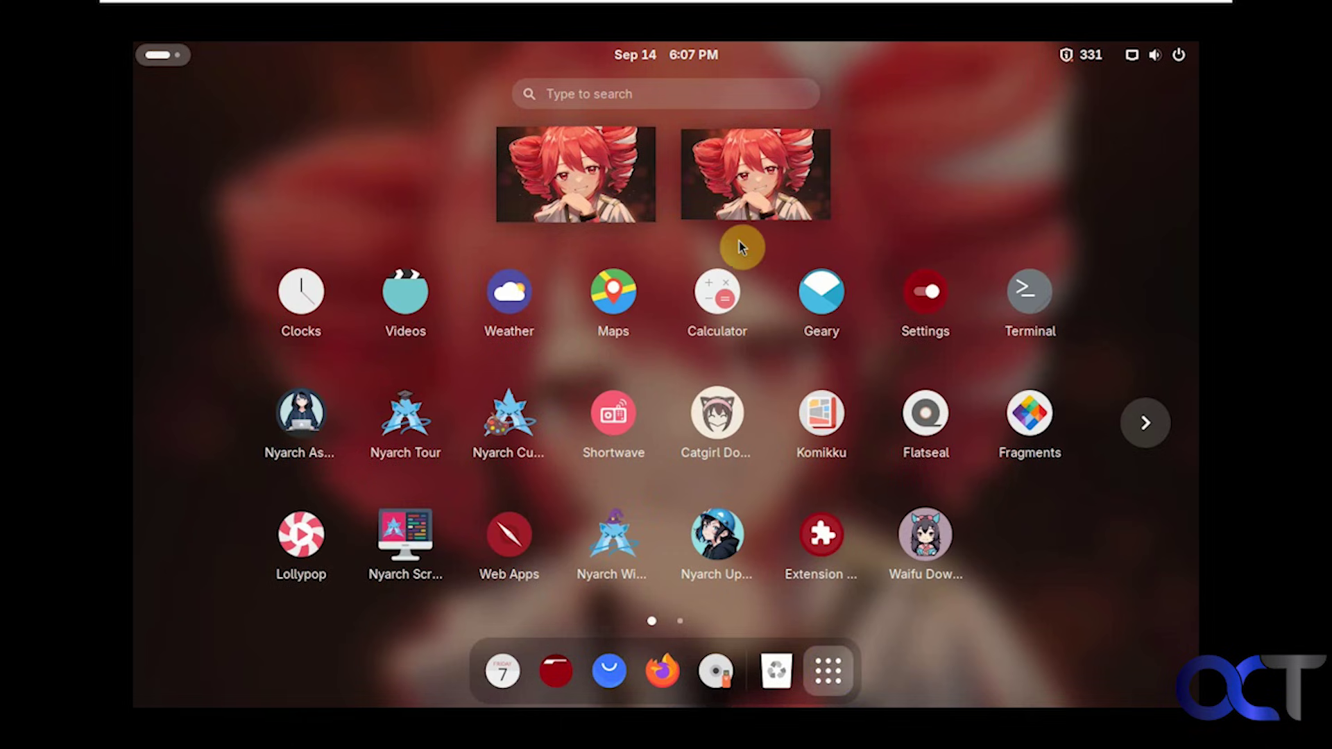
click(1151, 425)
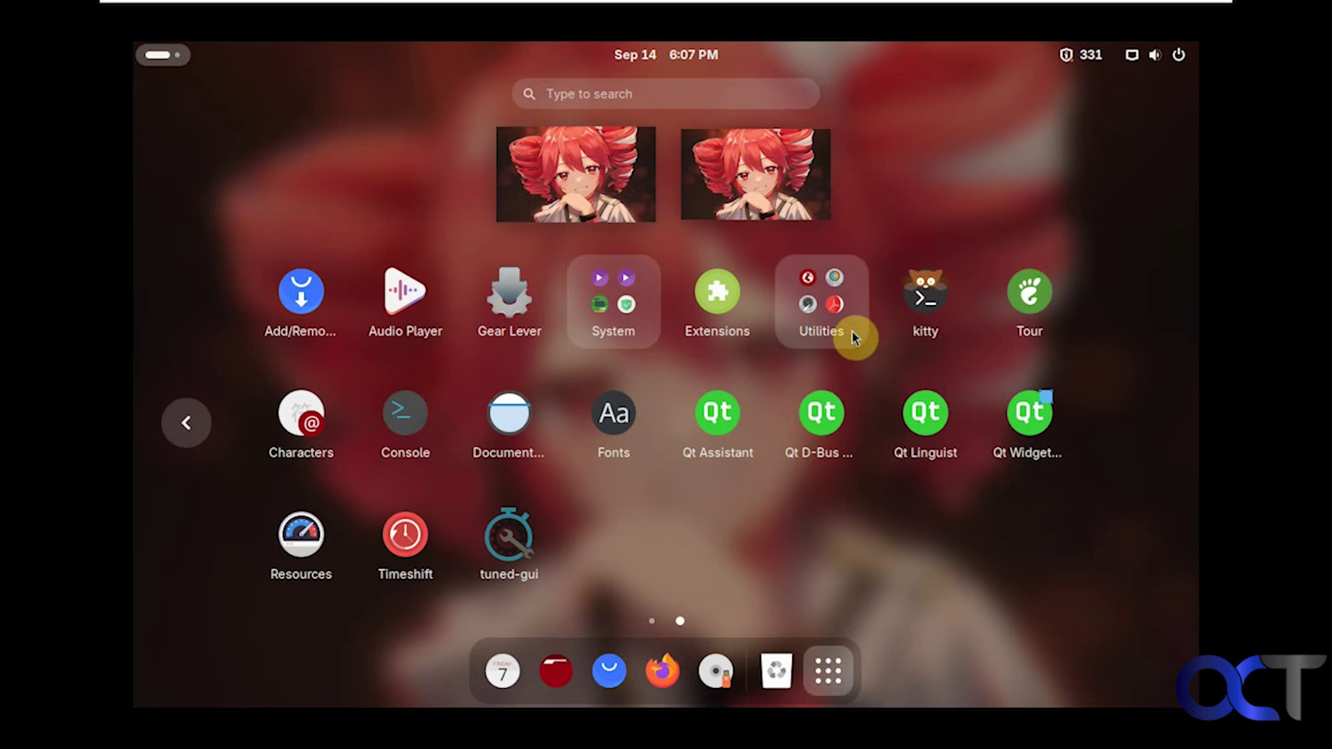
click(194, 426)
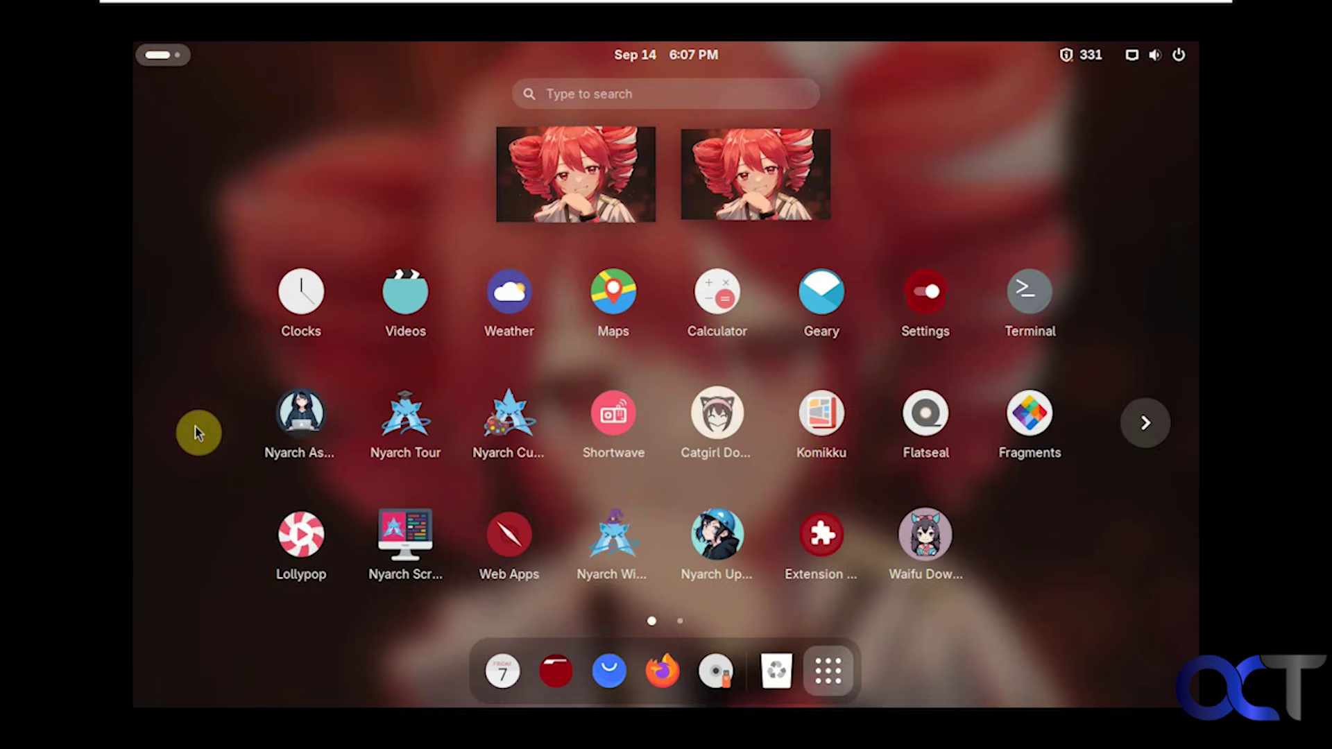
click(832, 669)
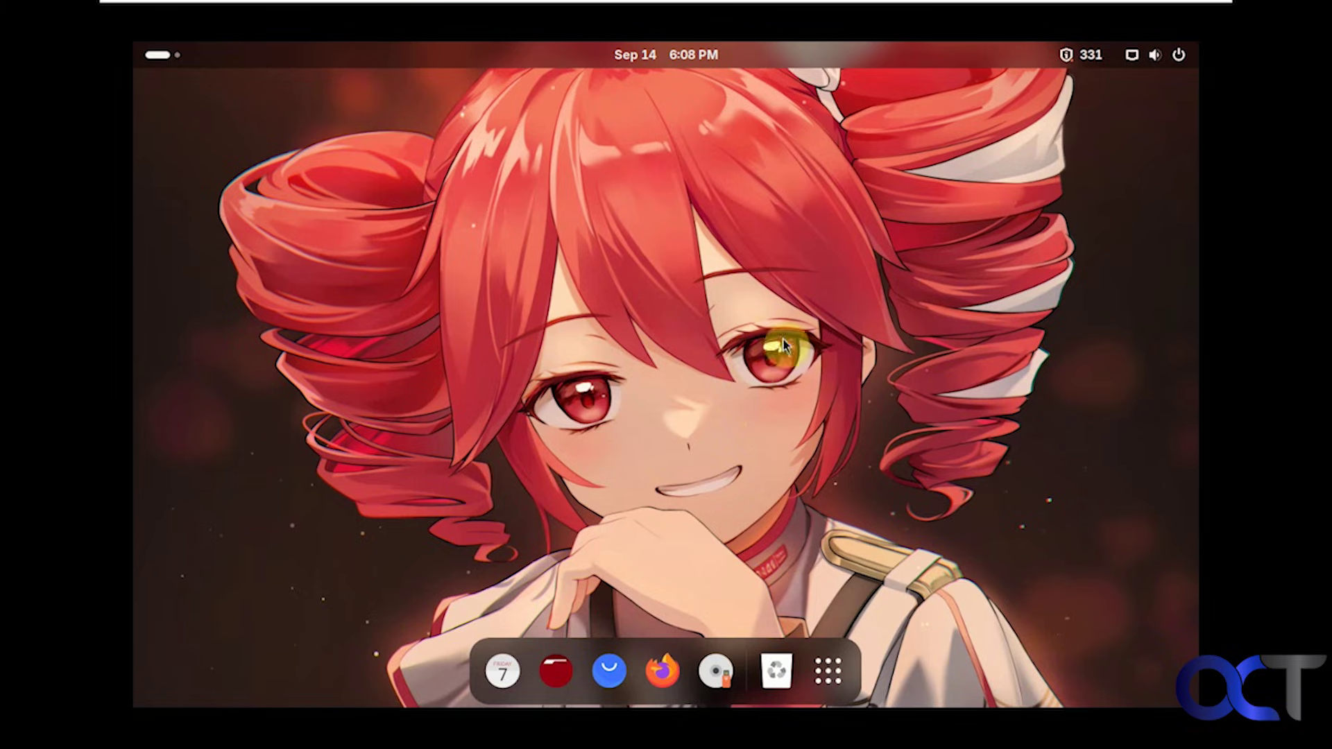
- Relaunch Install System and pass Welcome, the Los Angeles time zone and the English (US) keyboard
click(719, 676)
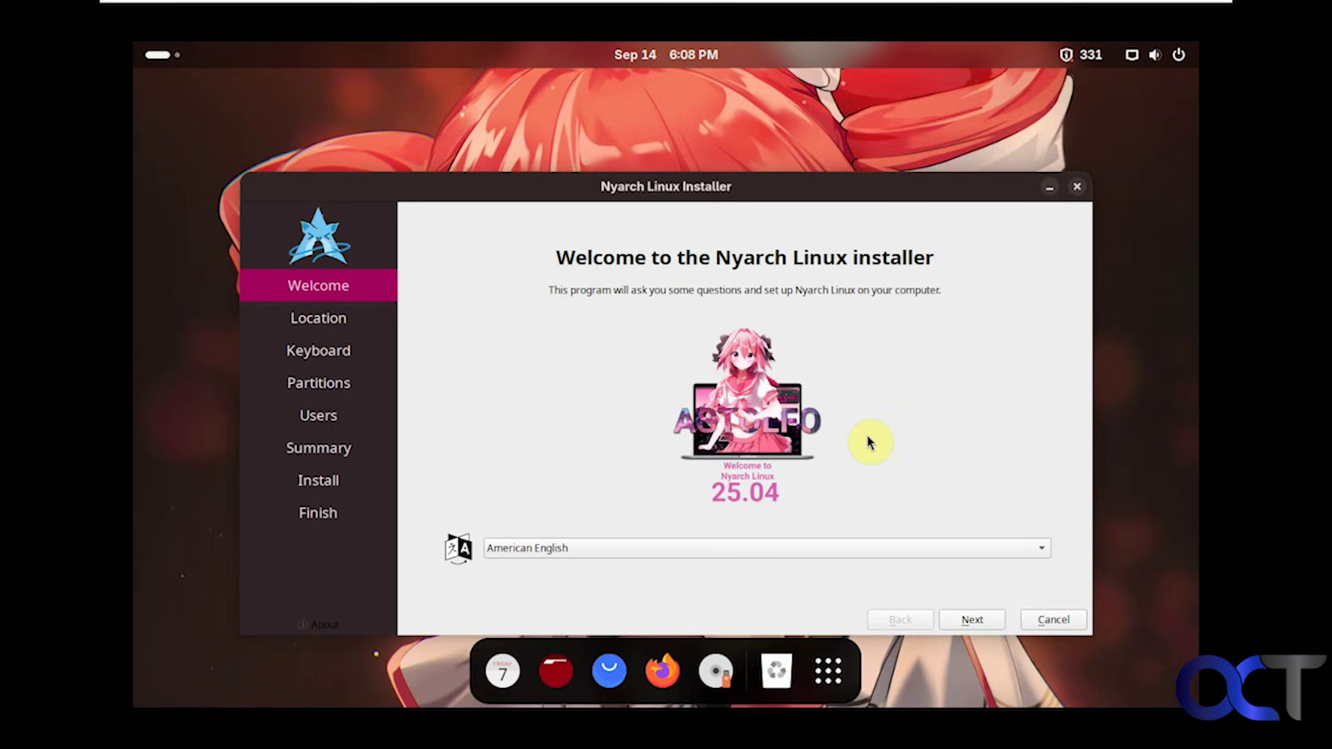
click(977, 623)
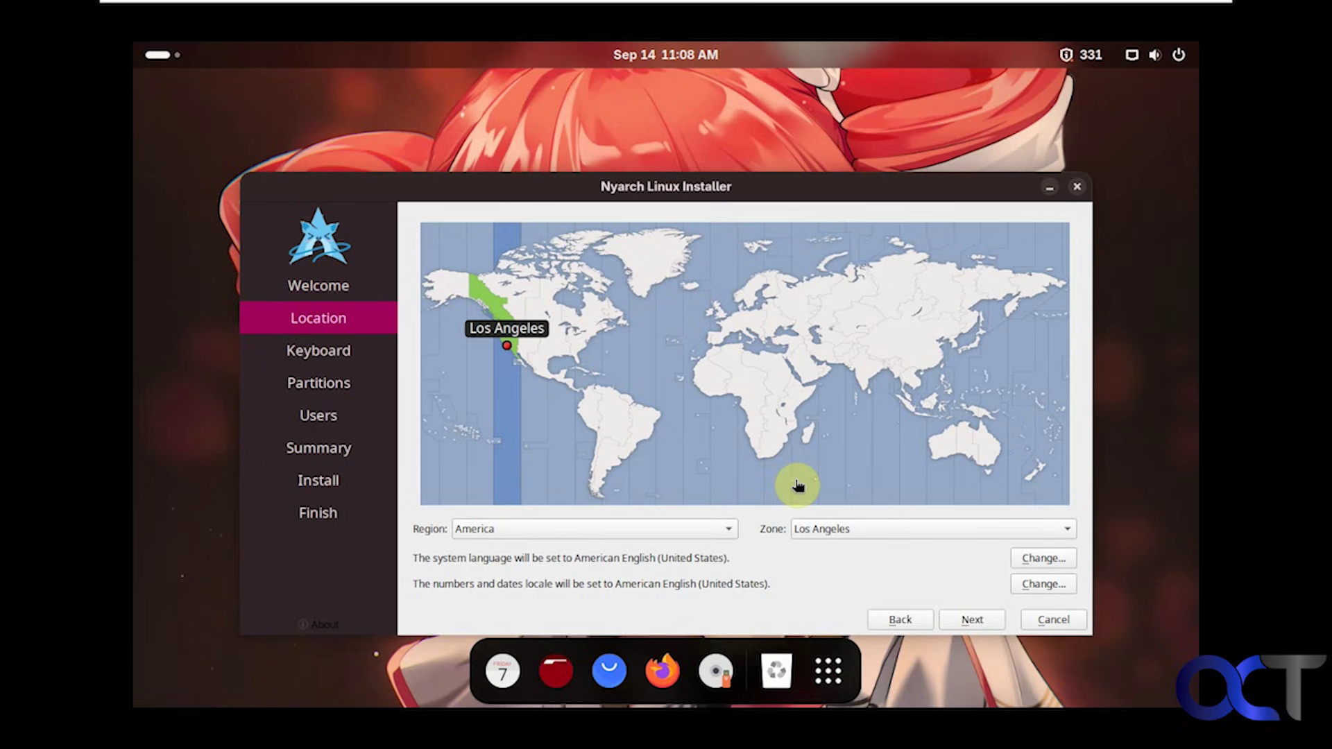
click(971, 619)
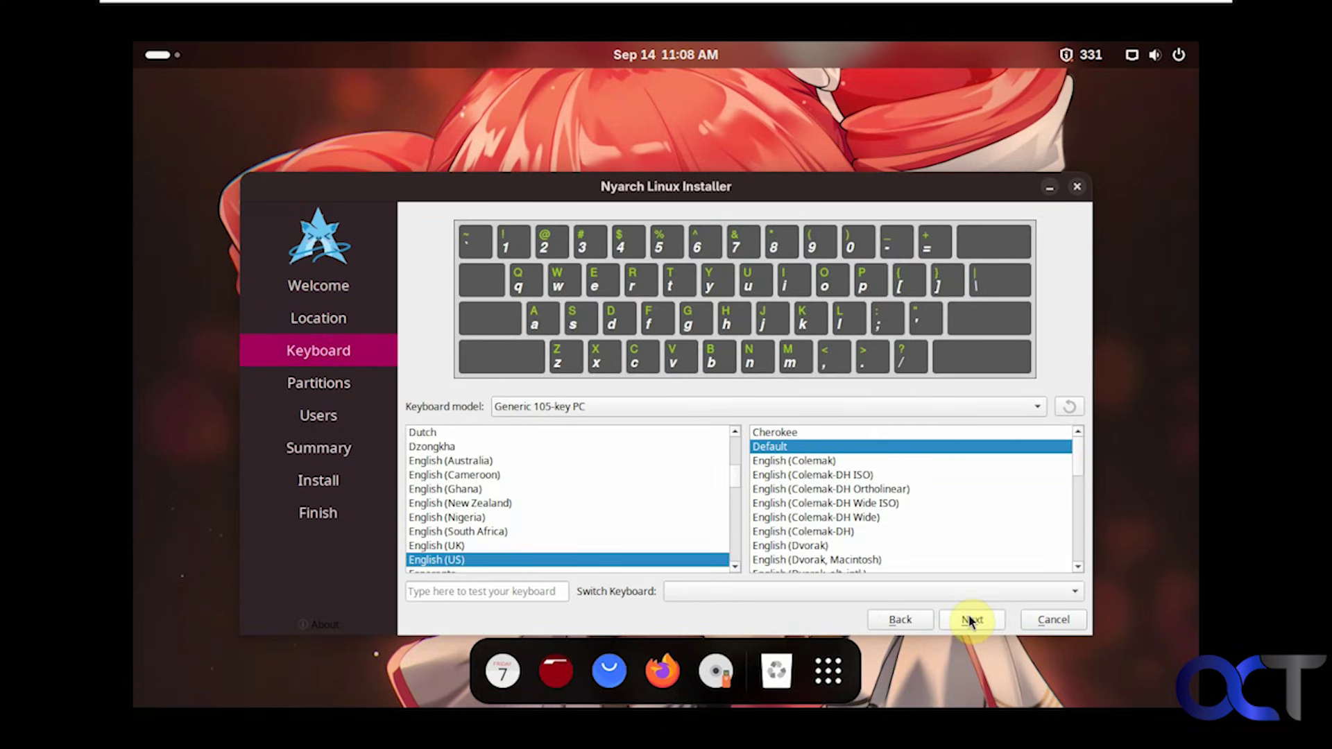
click(971, 619)
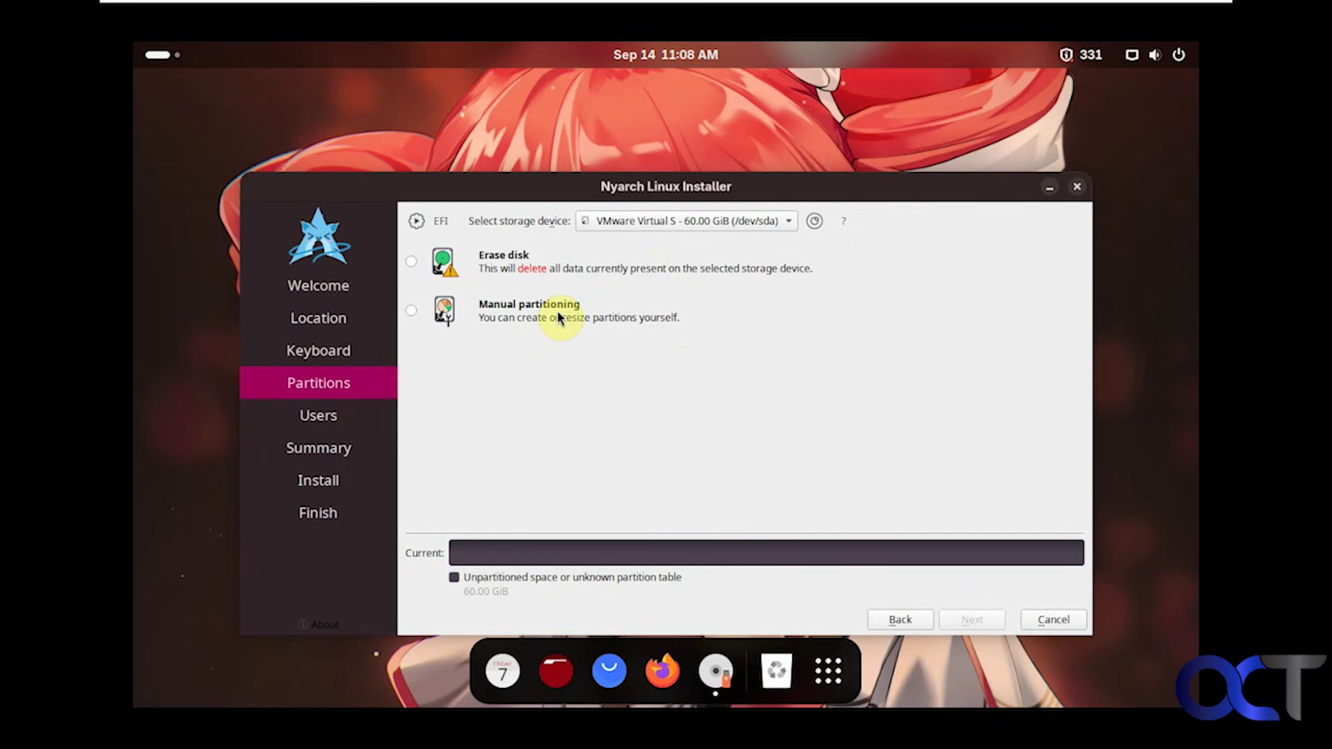
- Choose Erase disk with VMware Virtual S (/dev/sda) as the target storage device
click(411, 263)
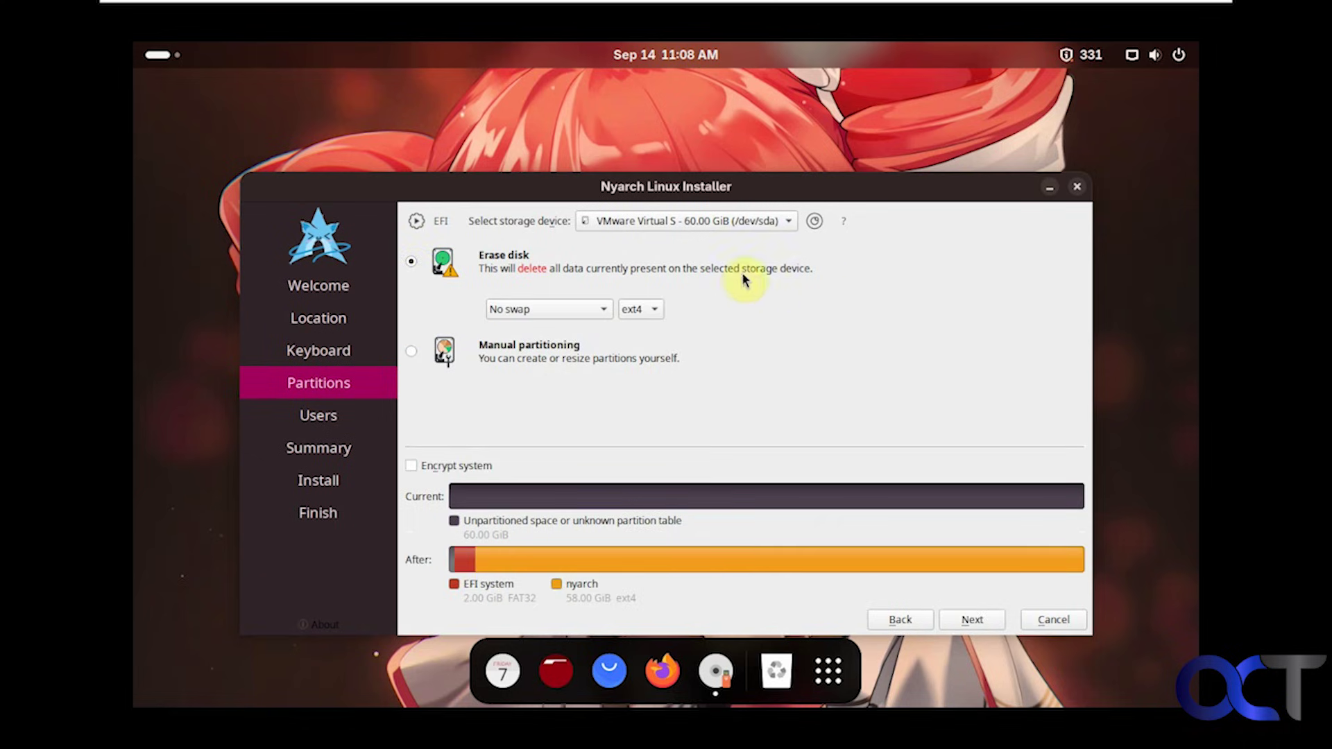
click(786, 222)
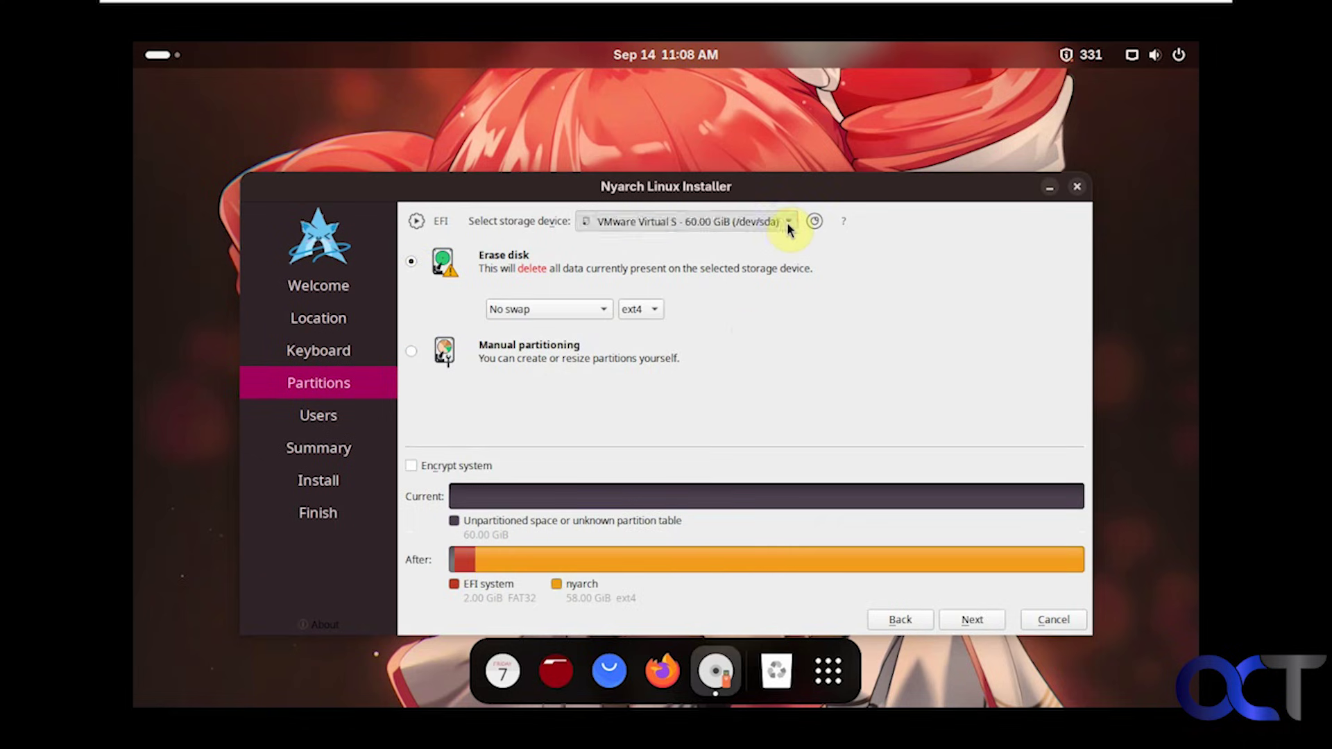
click(853, 329)
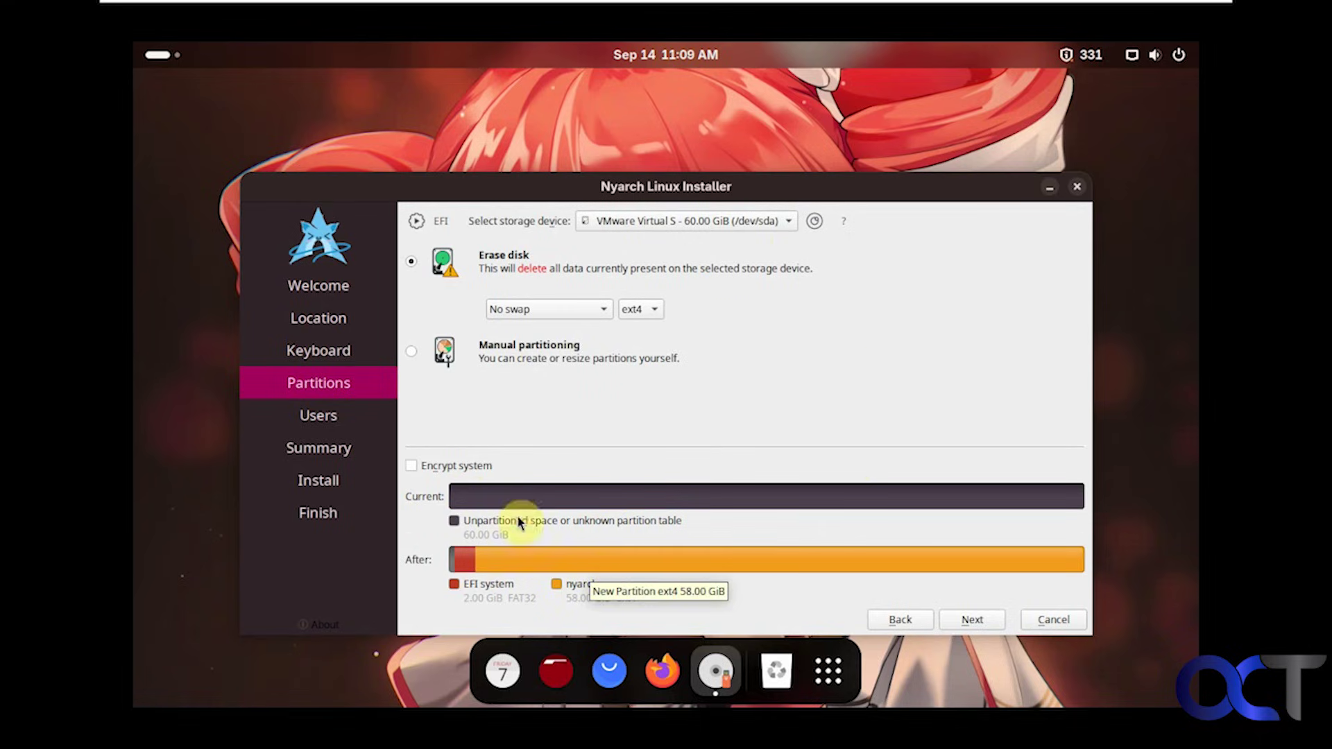
- Accept the partition layout, enter the user's name and set the computer name to NyarchPC
click(978, 618)
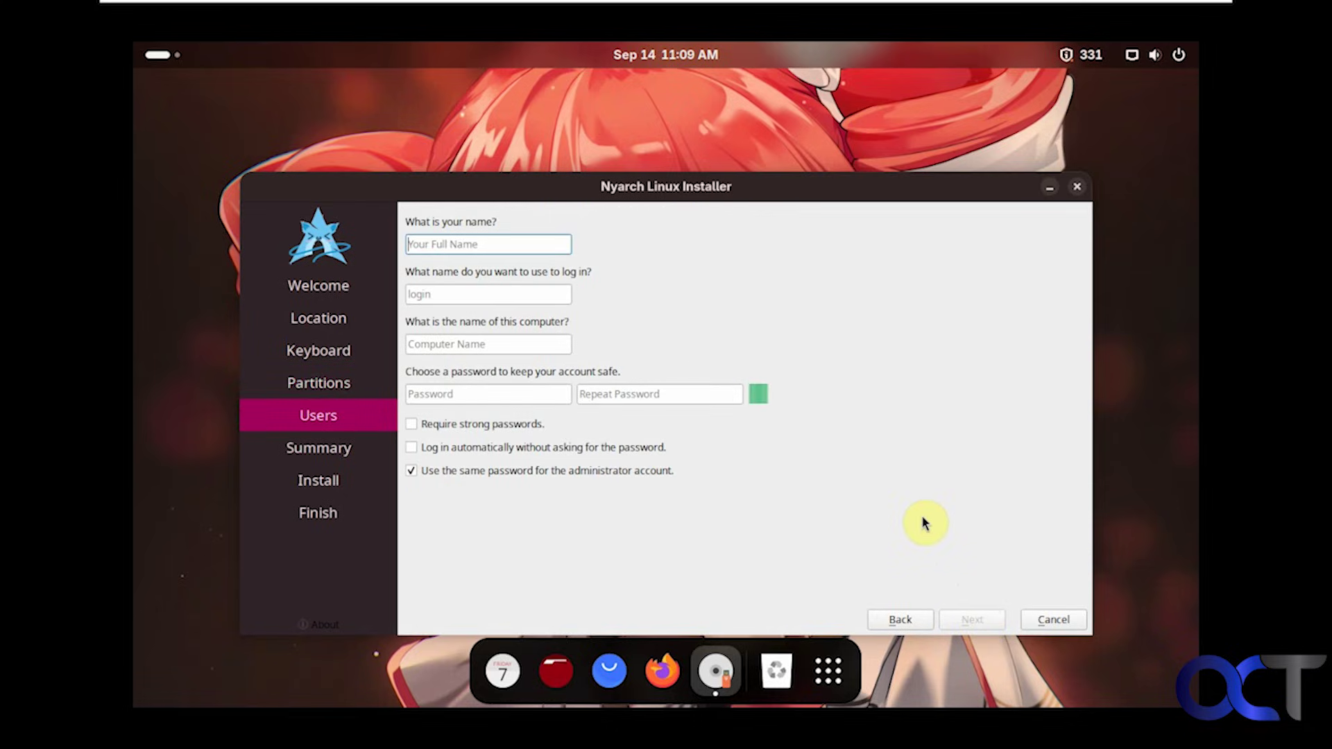
text(Bob)
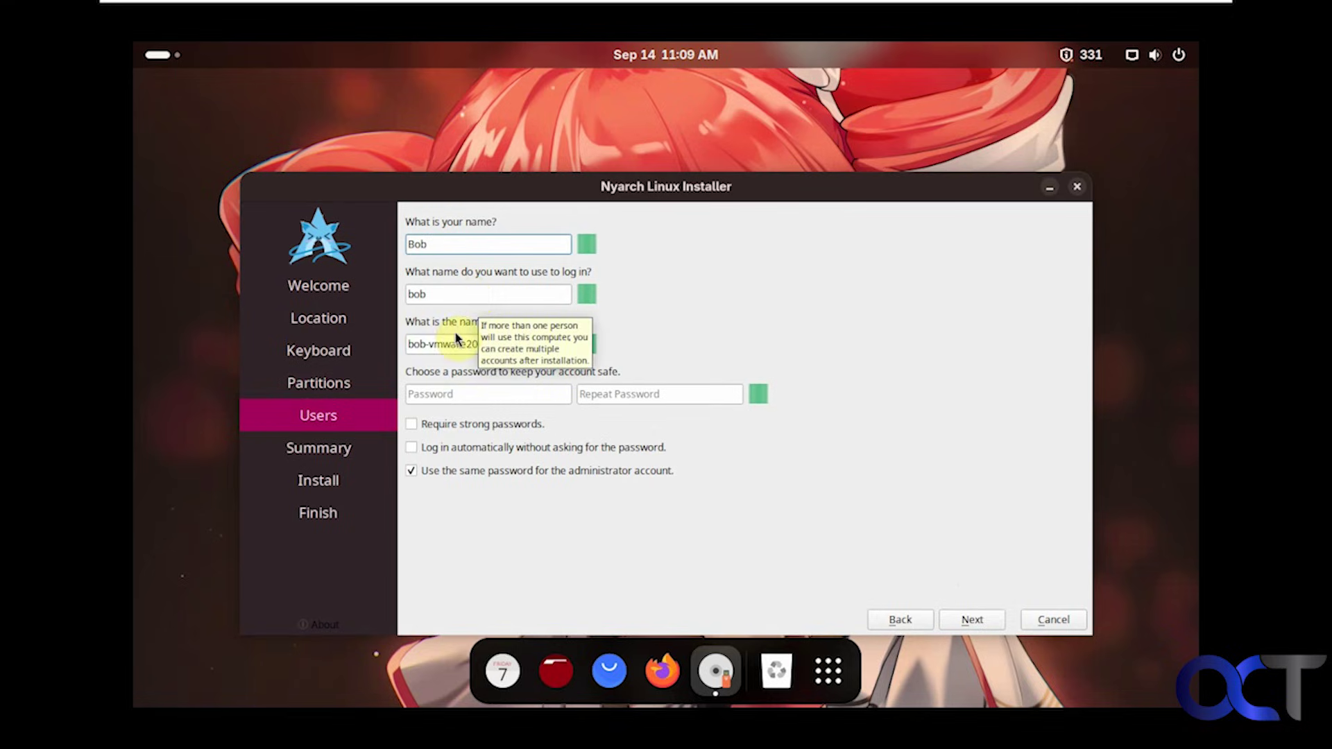
triple_click(497, 343)
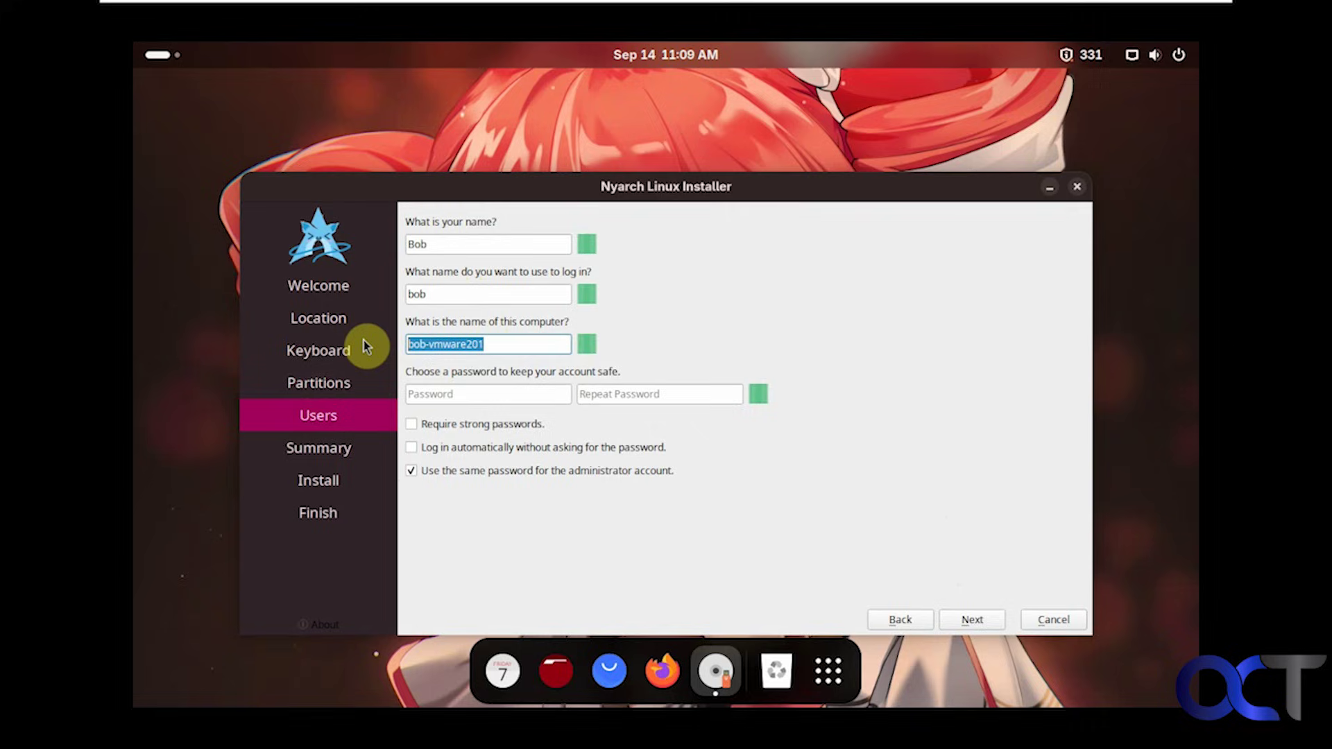
text(N)
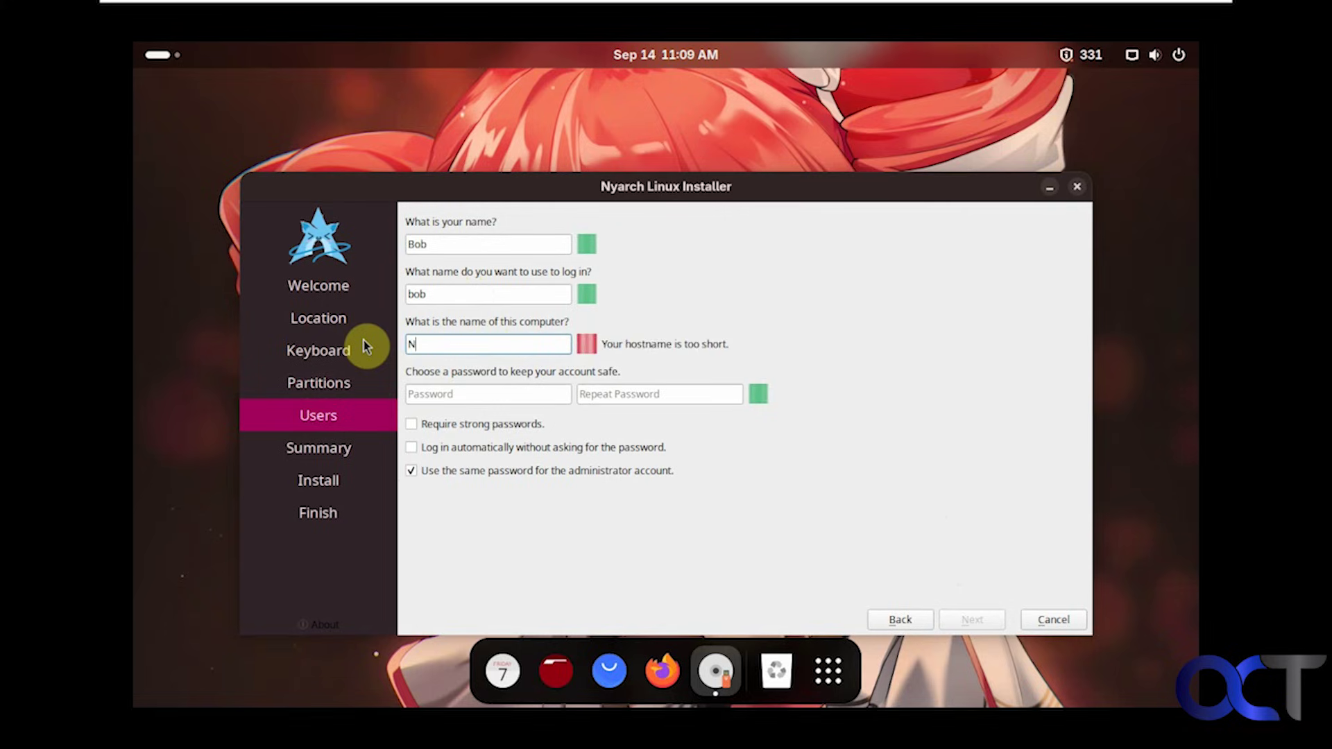
text(yarchPC)
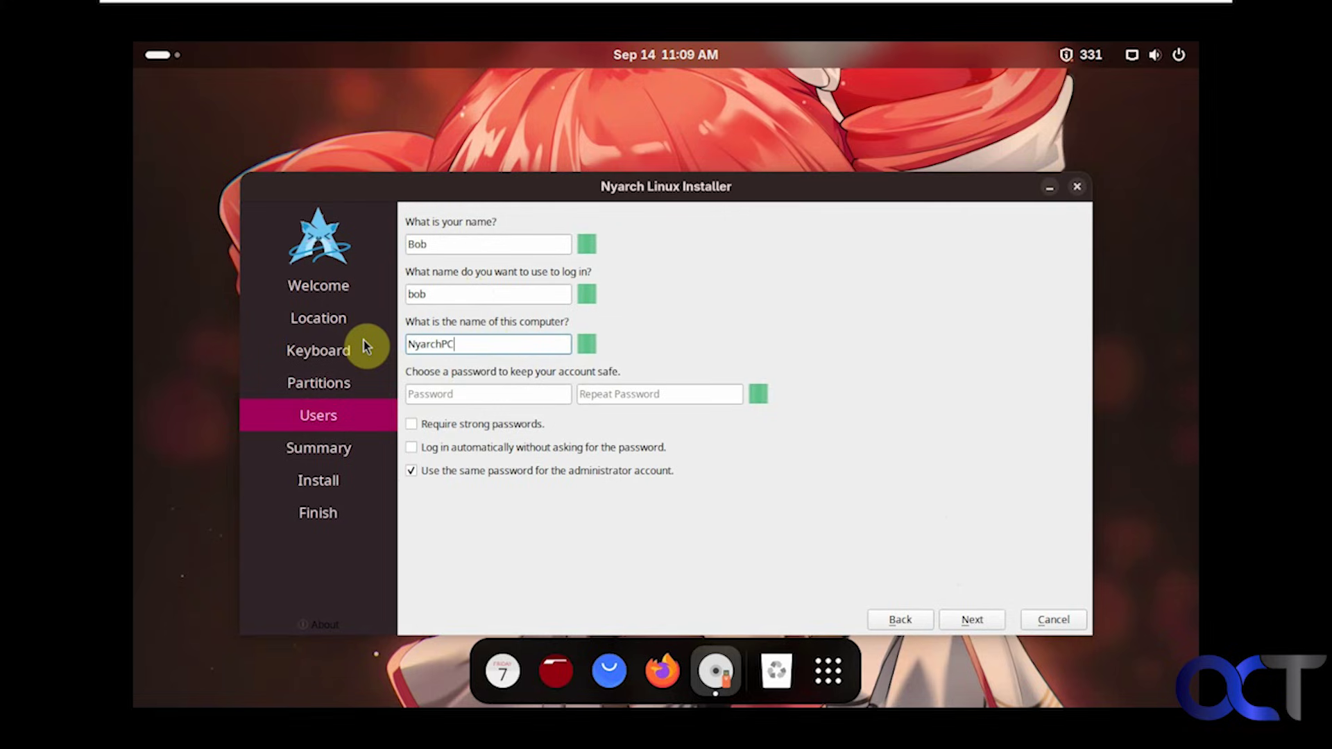
- Enter and repeat the account password, enable automatic login, and continue to Summary
click(469, 395)
text(********)
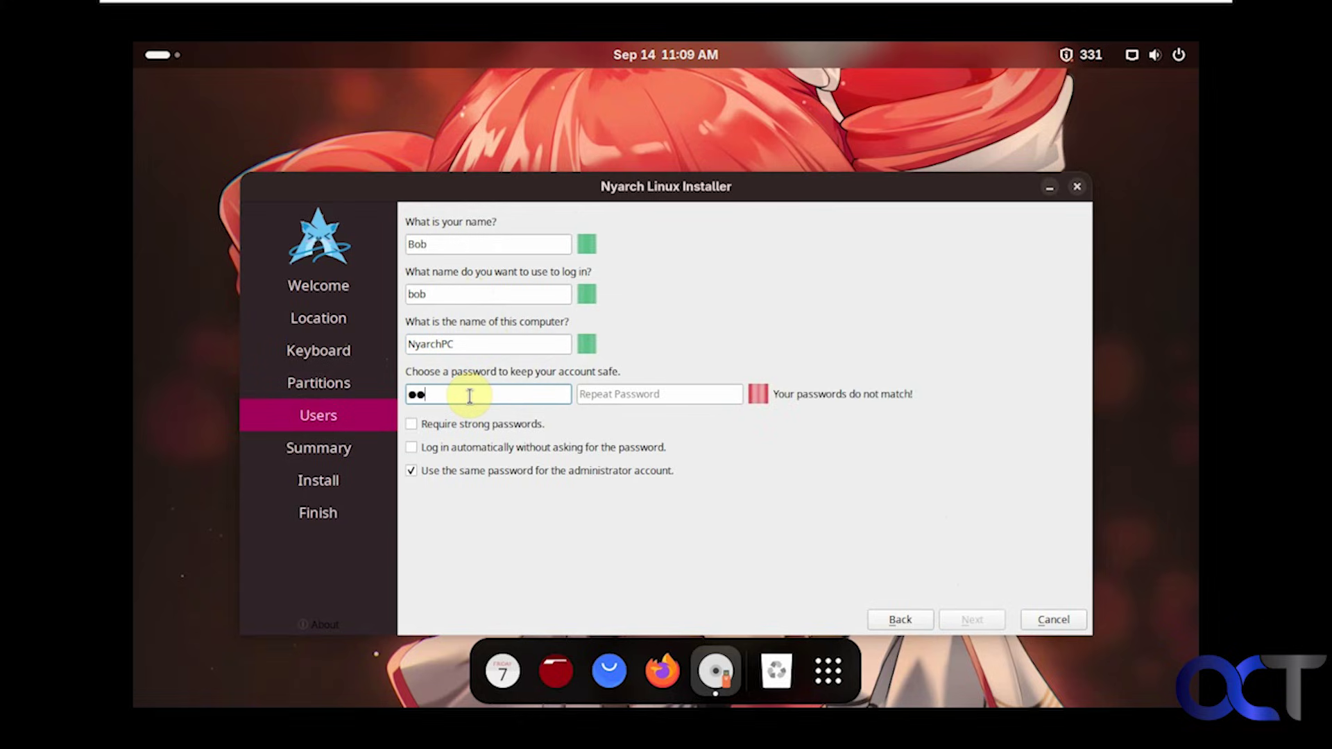
key(Tab)
text(********)
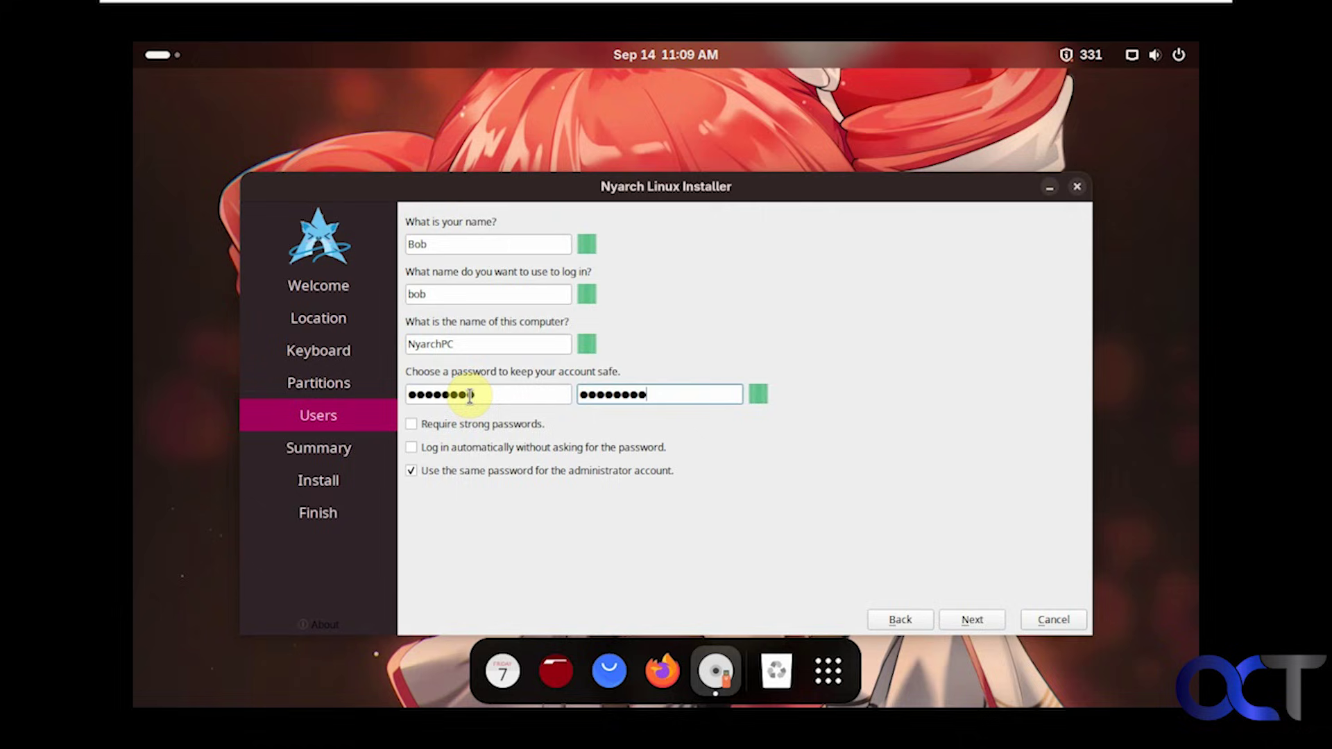
click(411, 449)
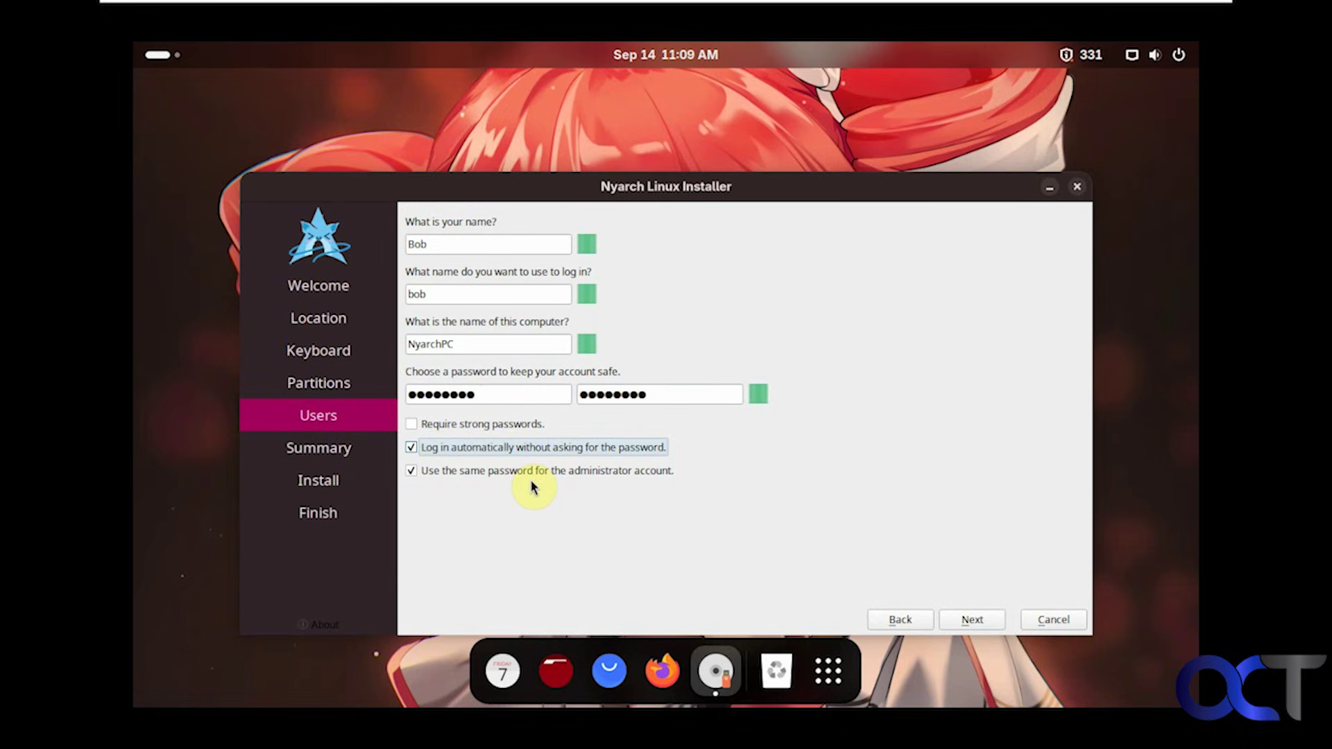
click(975, 619)
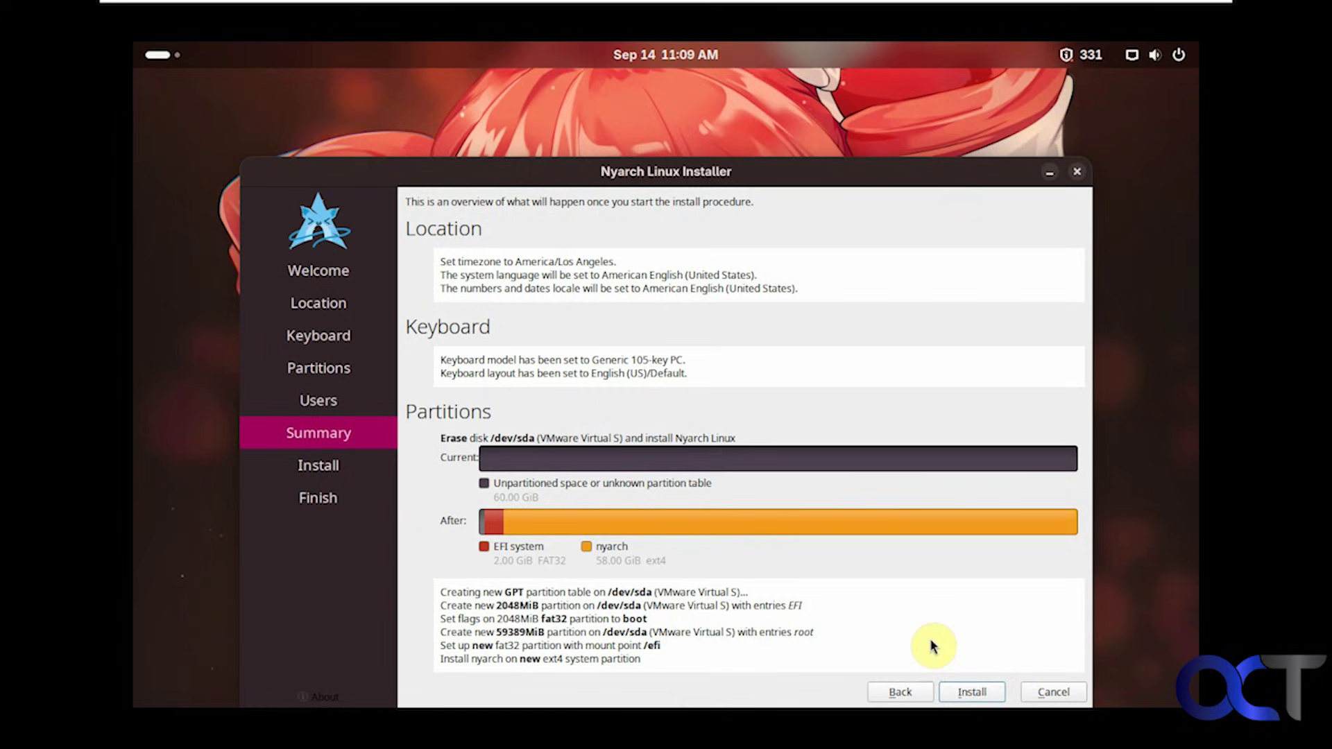
- Start the installation and confirm erasing the disk with Install Now
click(970, 692)
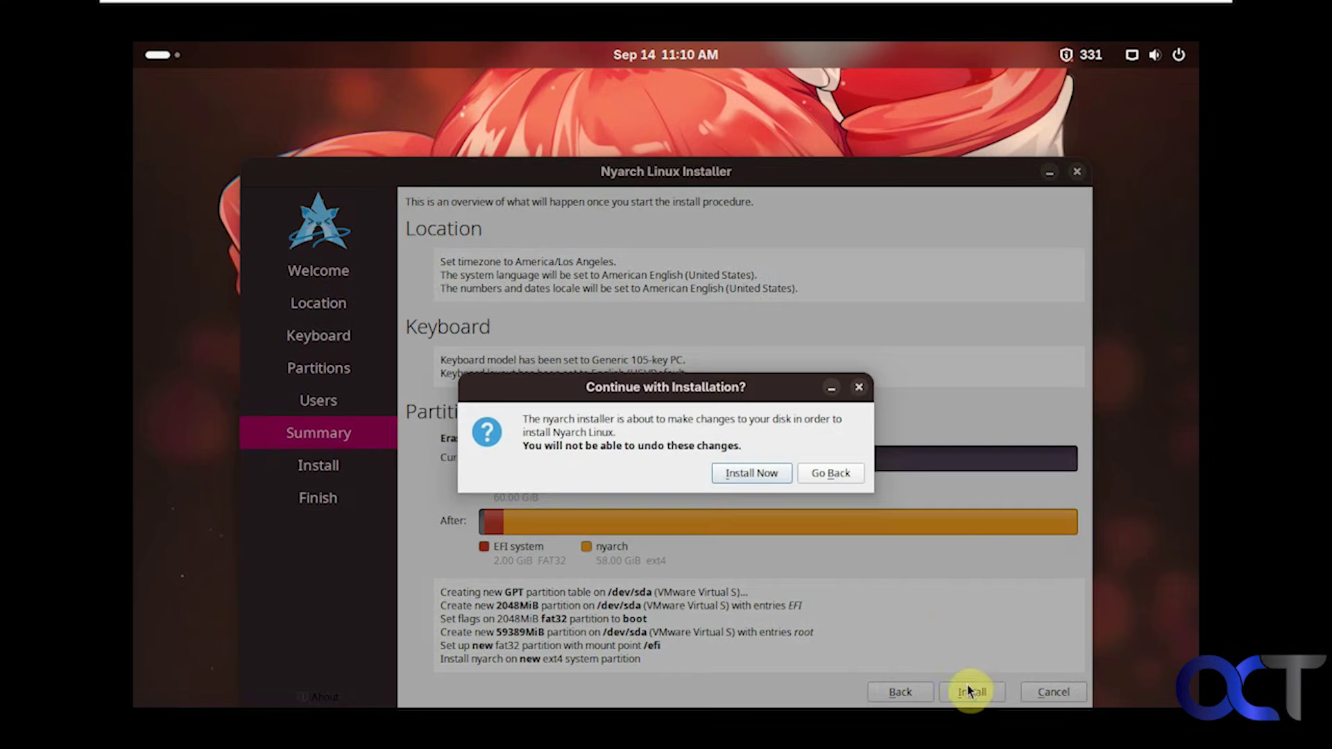
click(766, 474)
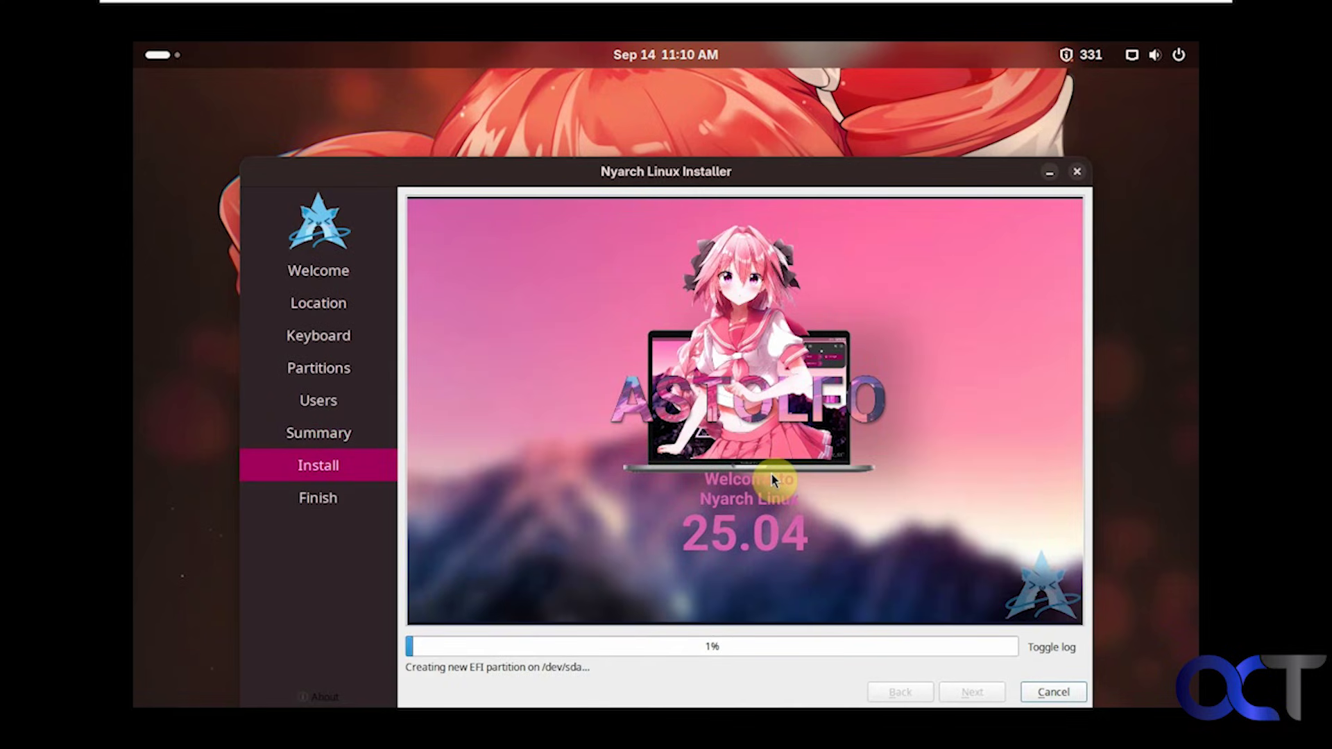
drag(759, 172, 734, 137)
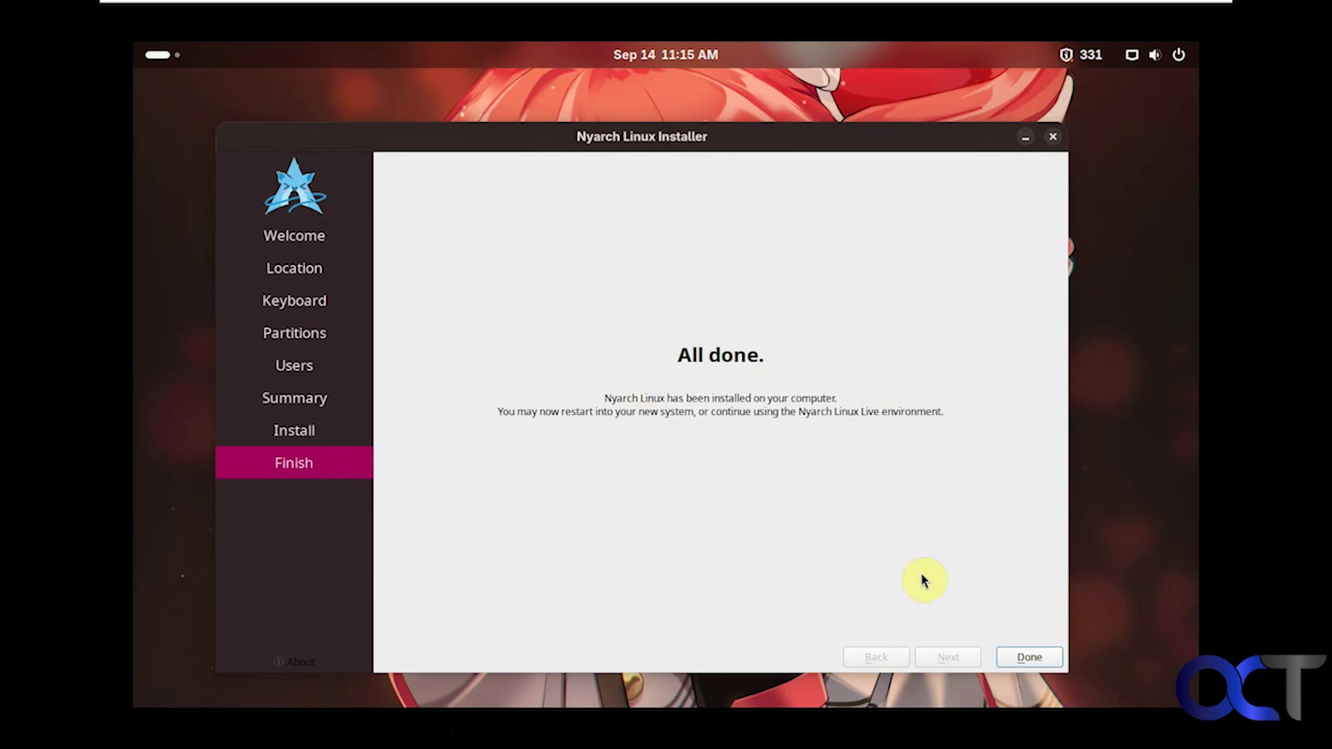
- Close the finished installer with Done and restart via the system menu's Power Off > Restart
click(1013, 657)
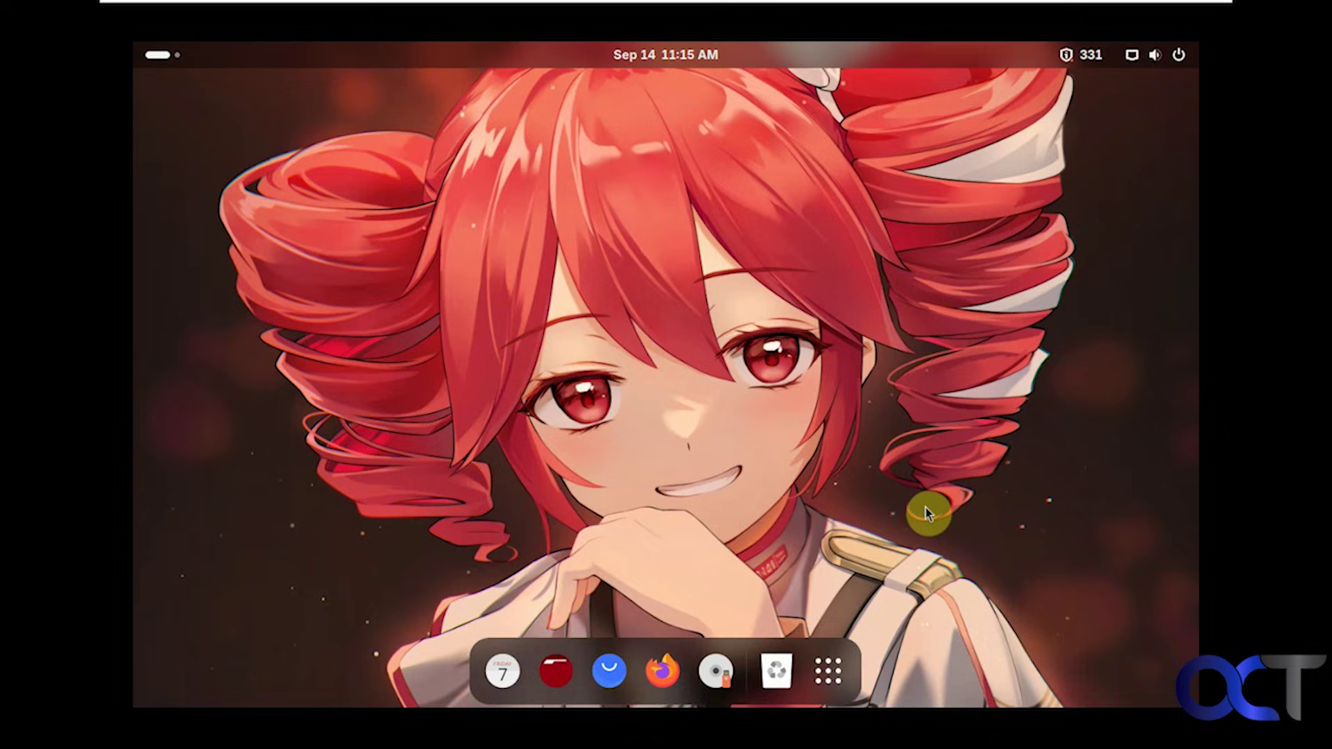
click(1181, 58)
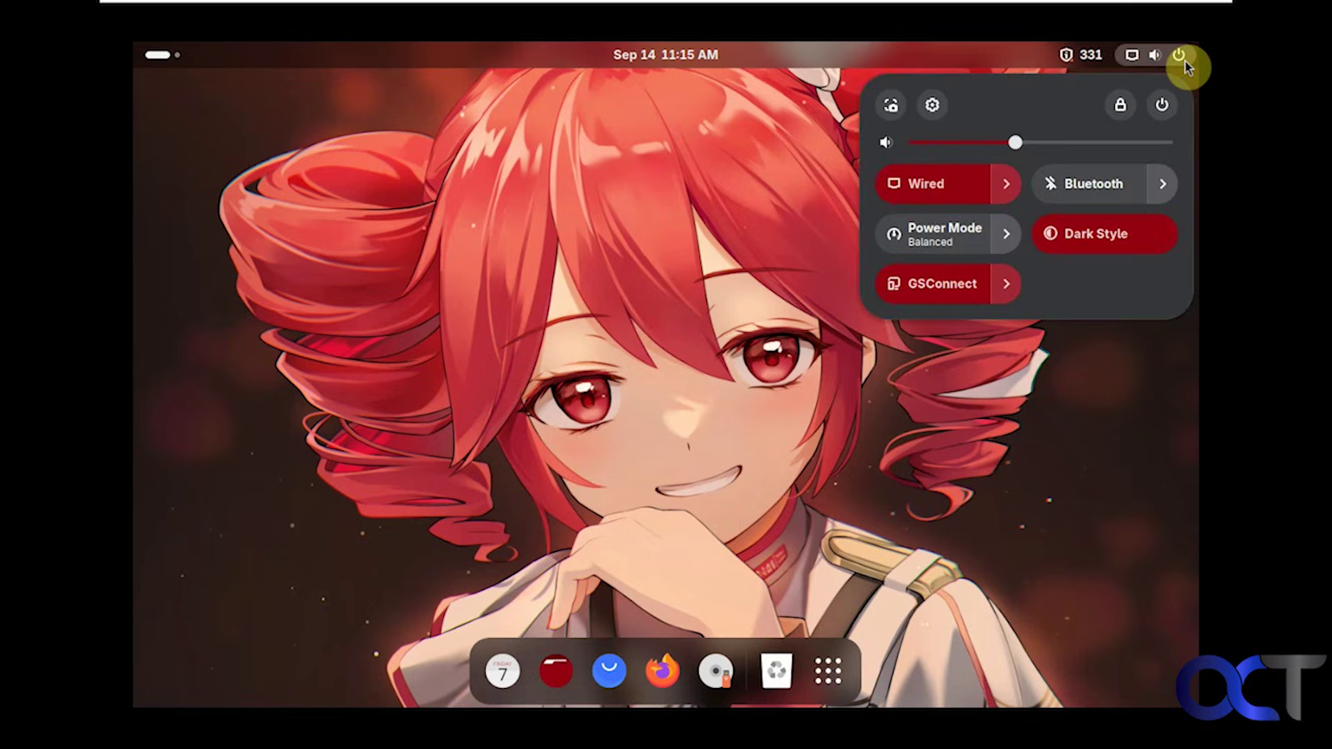
click(1160, 105)
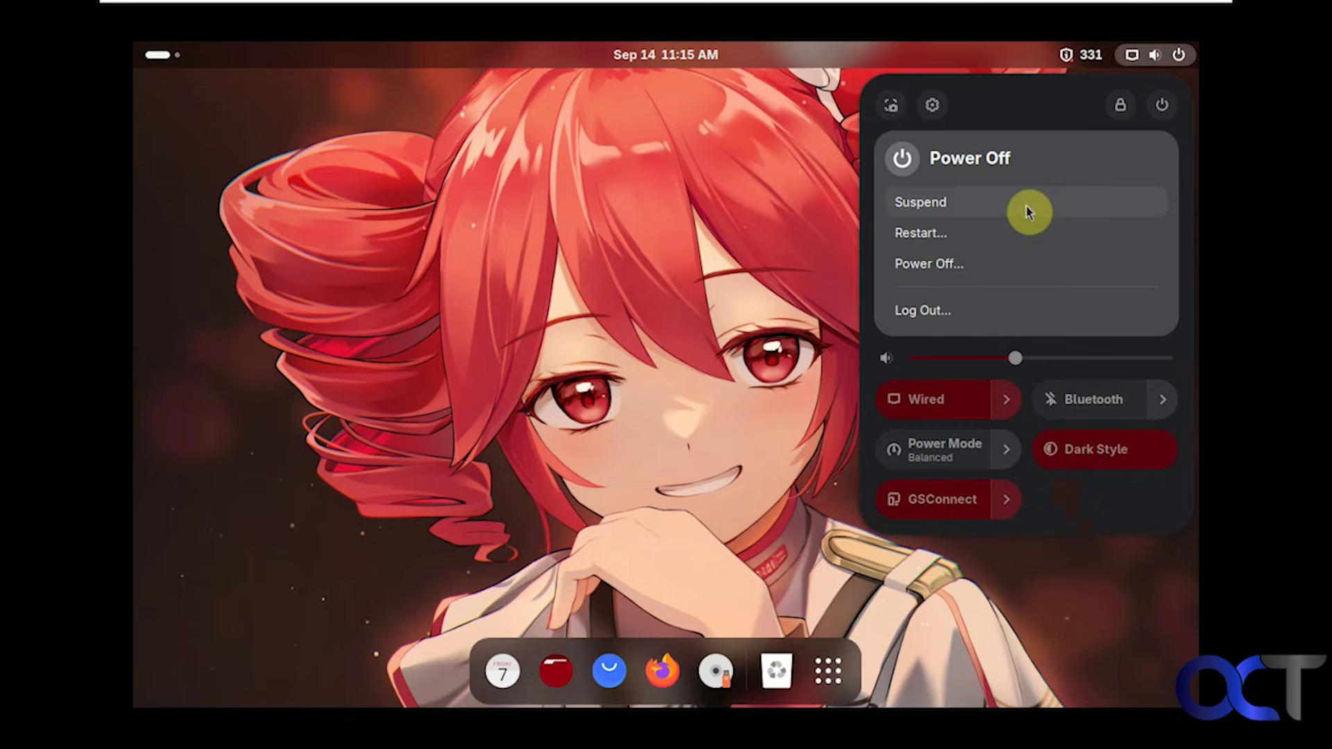
click(943, 231)
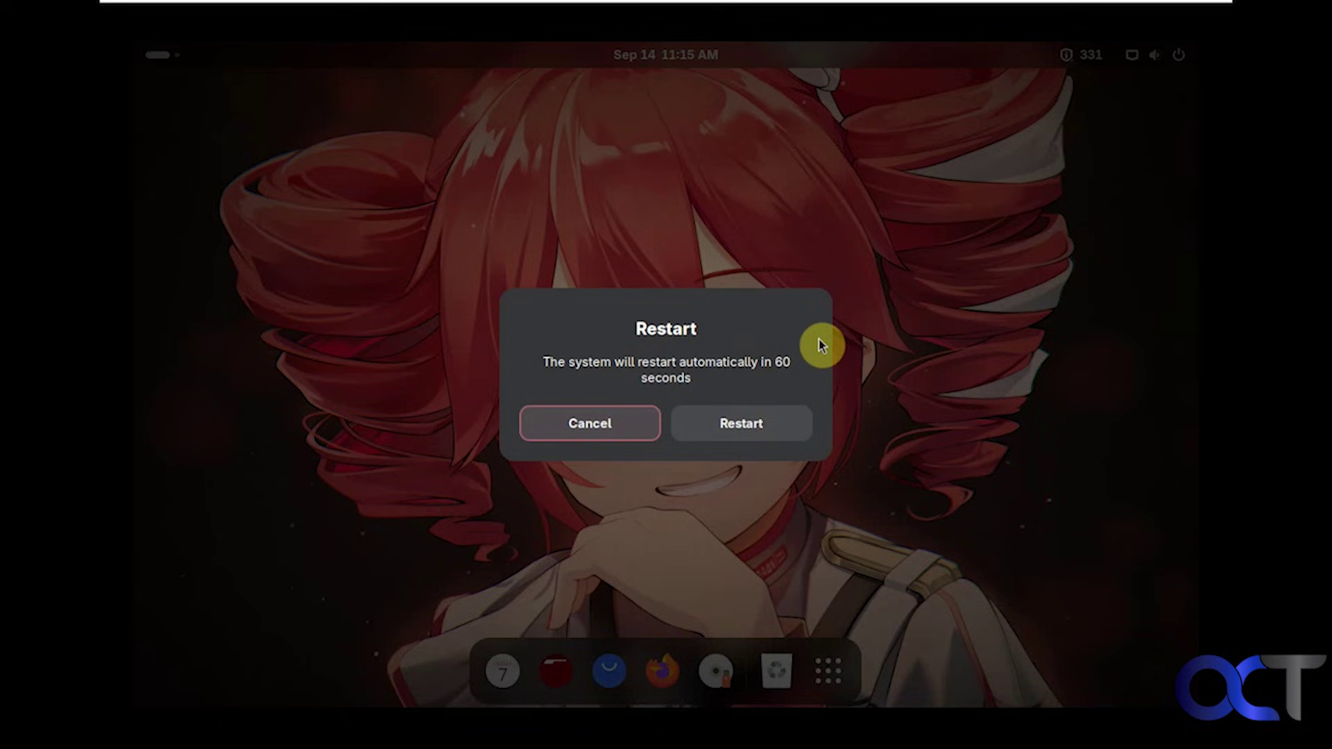
click(755, 418)
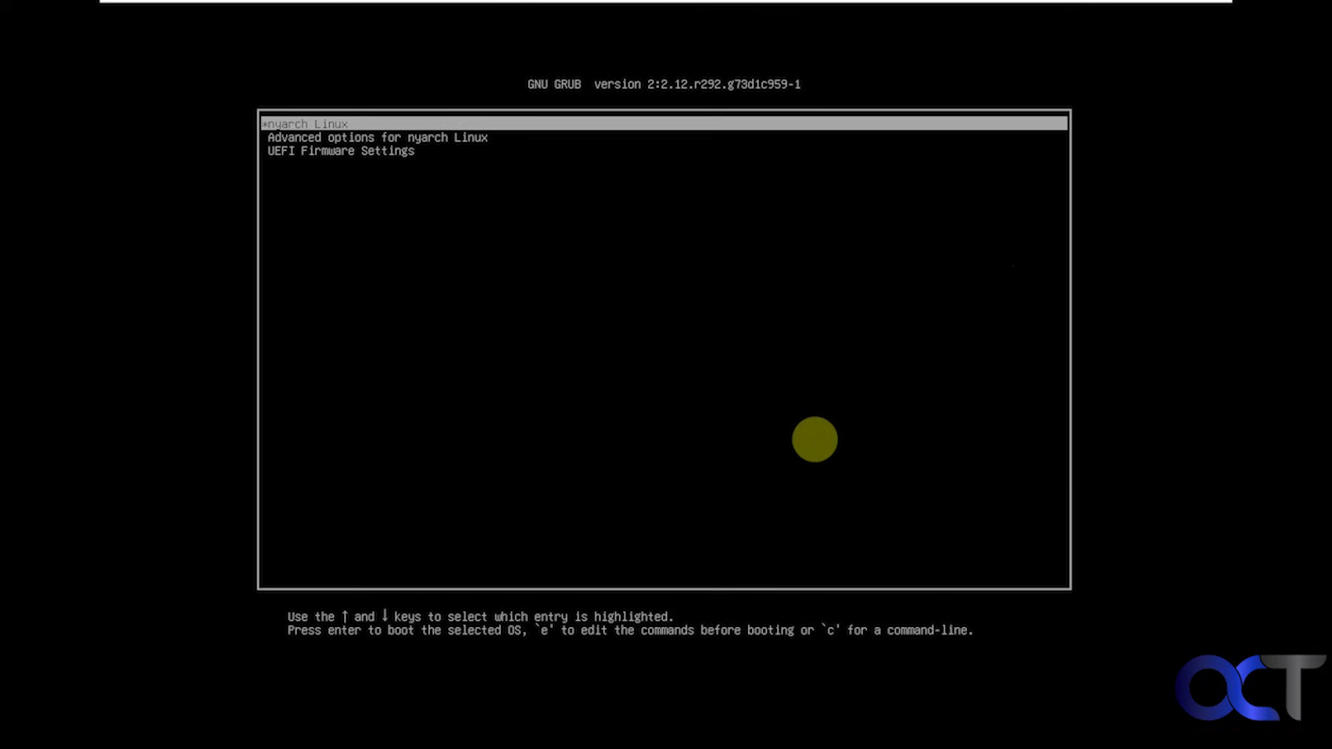
- Highlight the nyarch Linux GRUB entry, skipping advanced options, and boot it
key(Down)
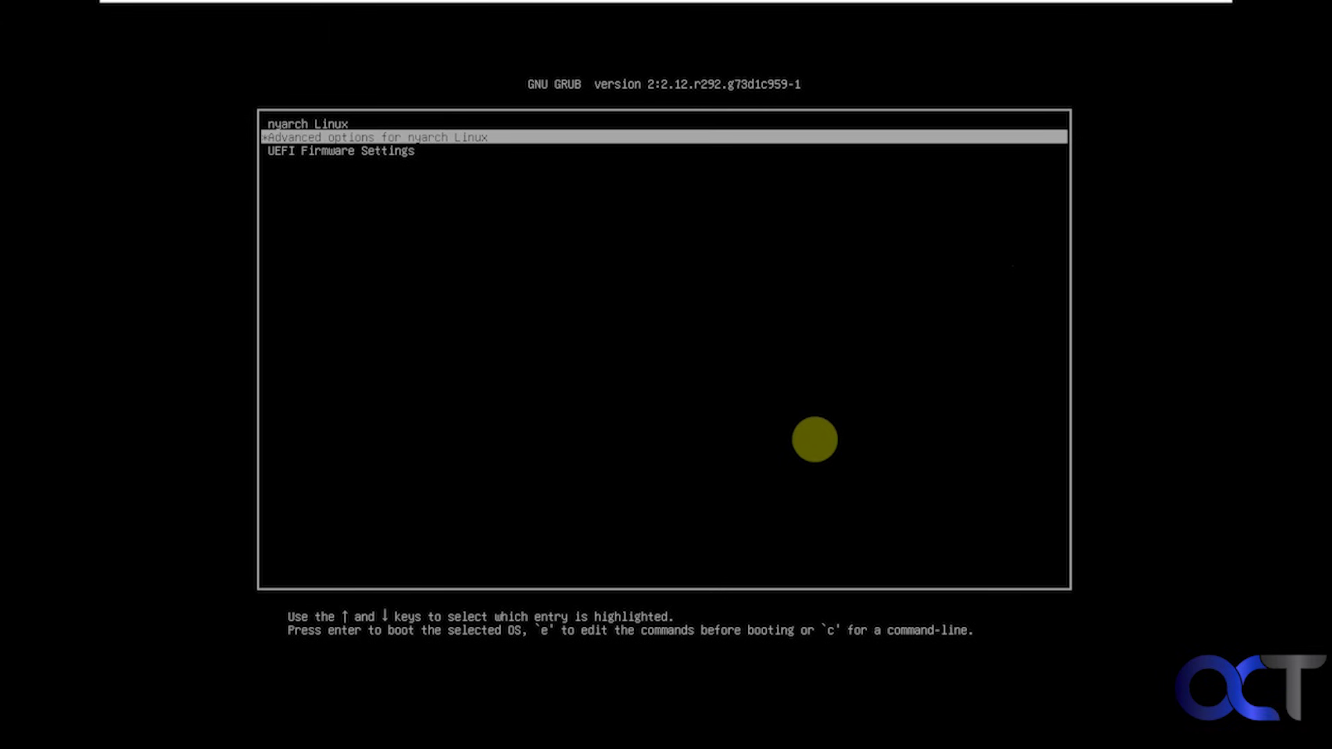
key(Up)
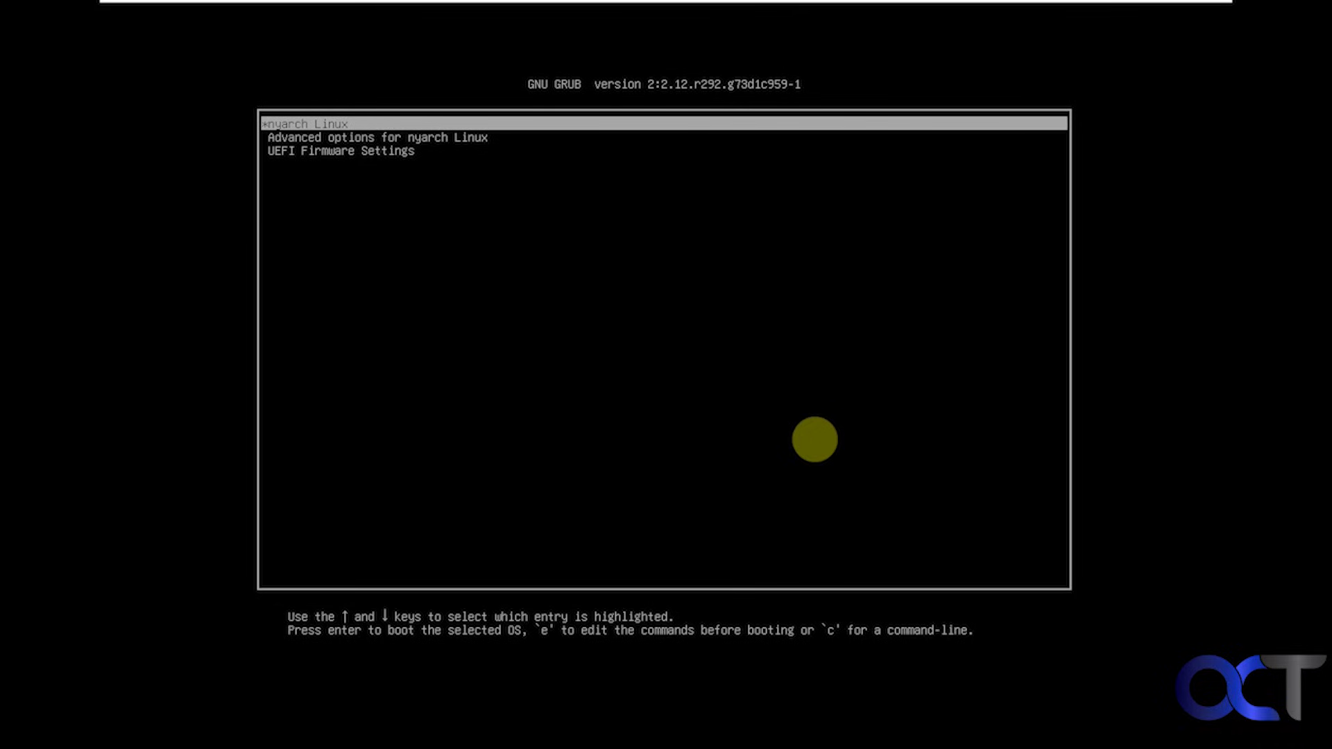
key(Return)
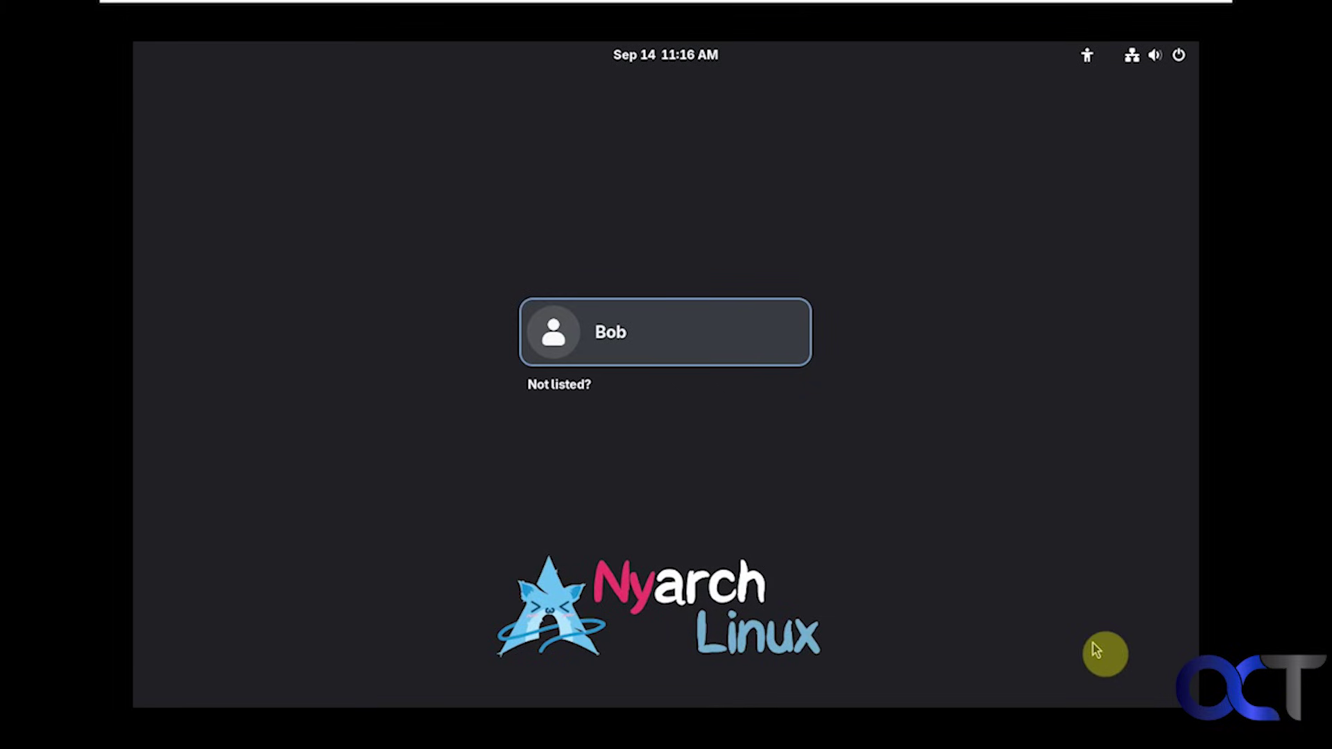
- Select the user account on the login screen and sign in with the account password
click(725, 352)
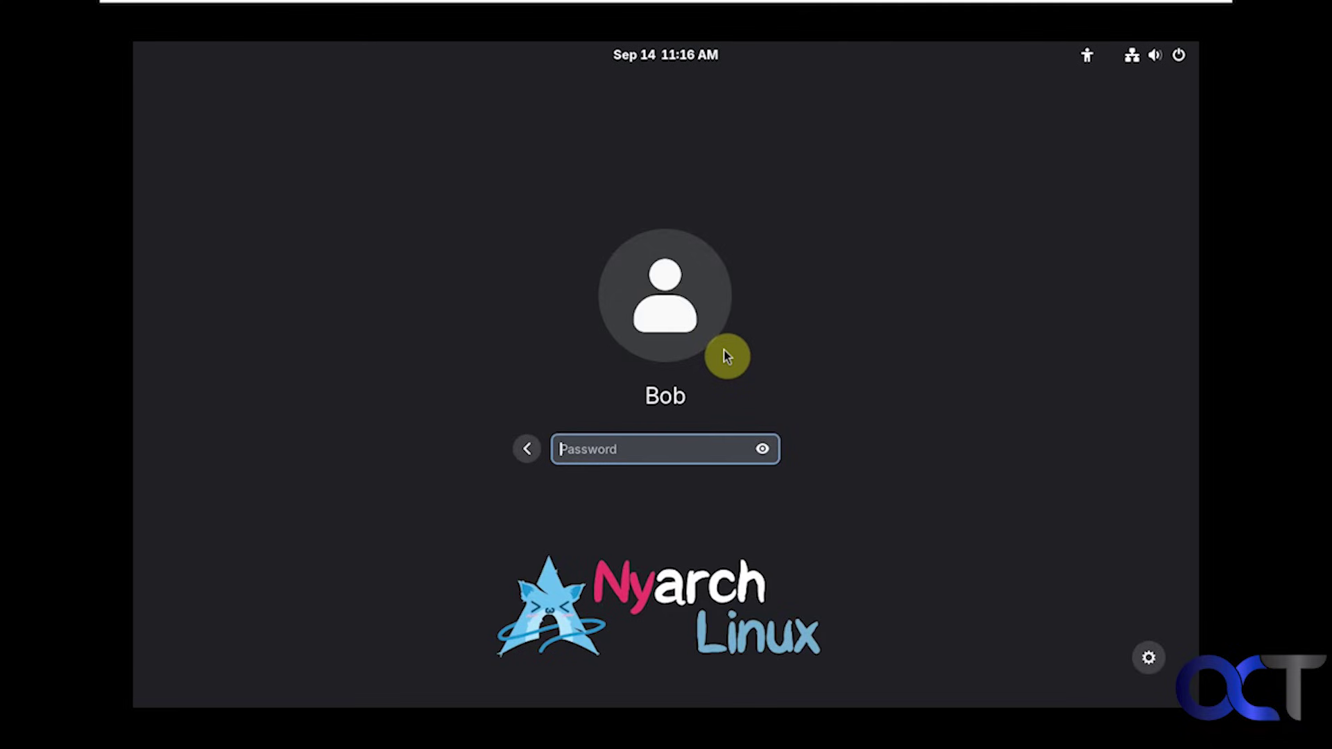
text(********)
key(Return)
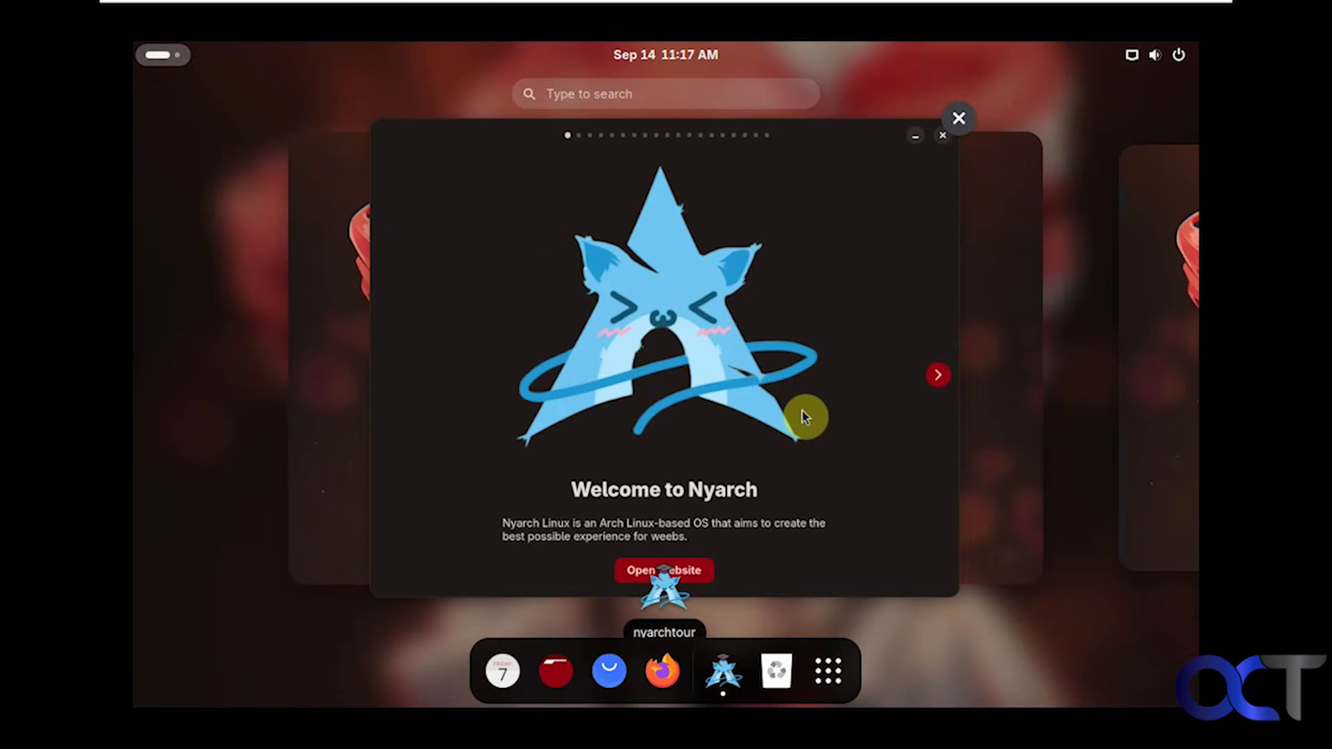
- Page through the Material You, Nyarch Customize and advanced customization slides to Catgirl Downloader
click(942, 380)
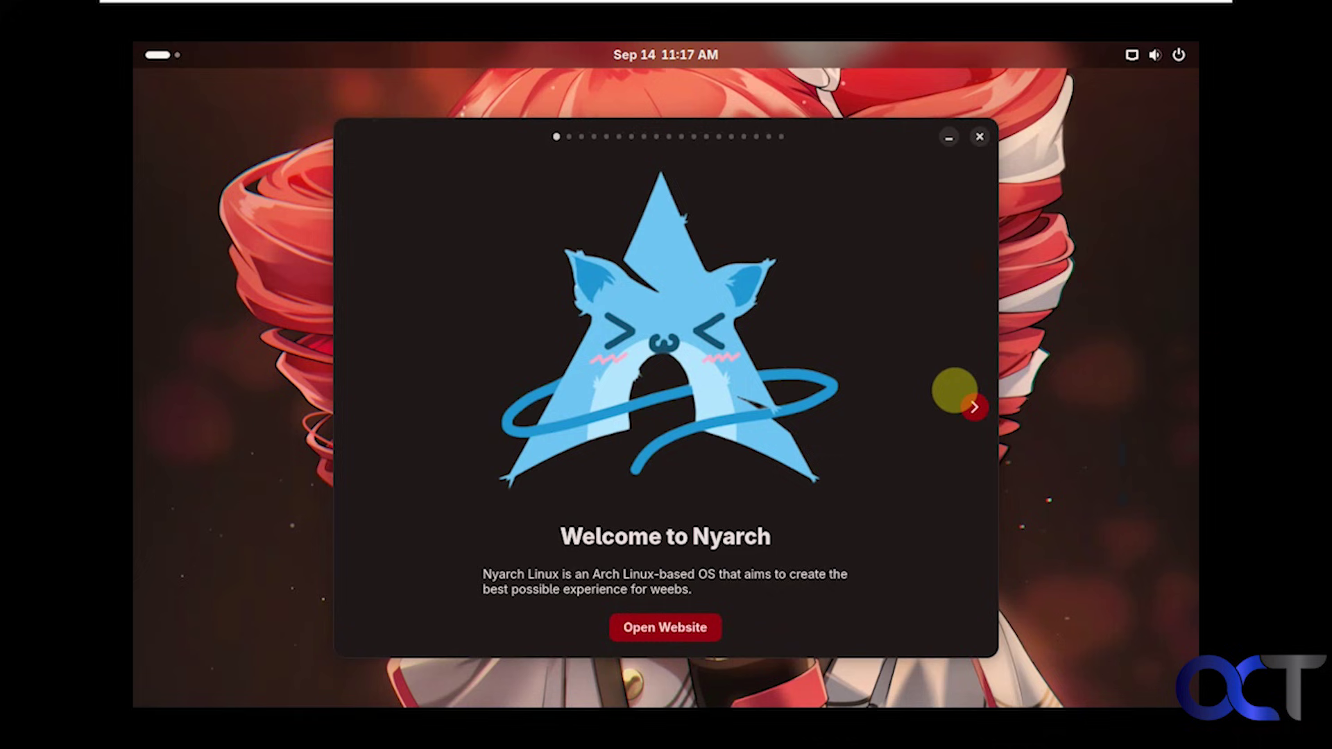
click(973, 408)
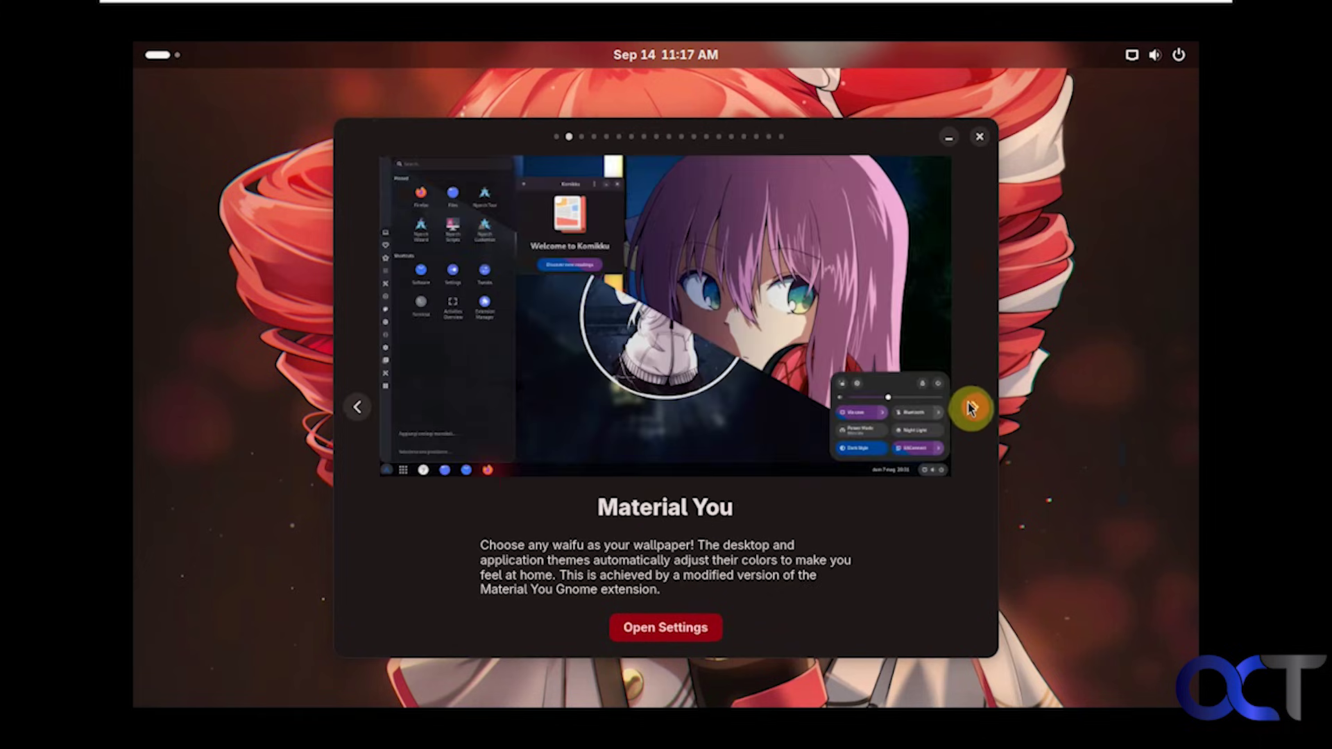
click(975, 408)
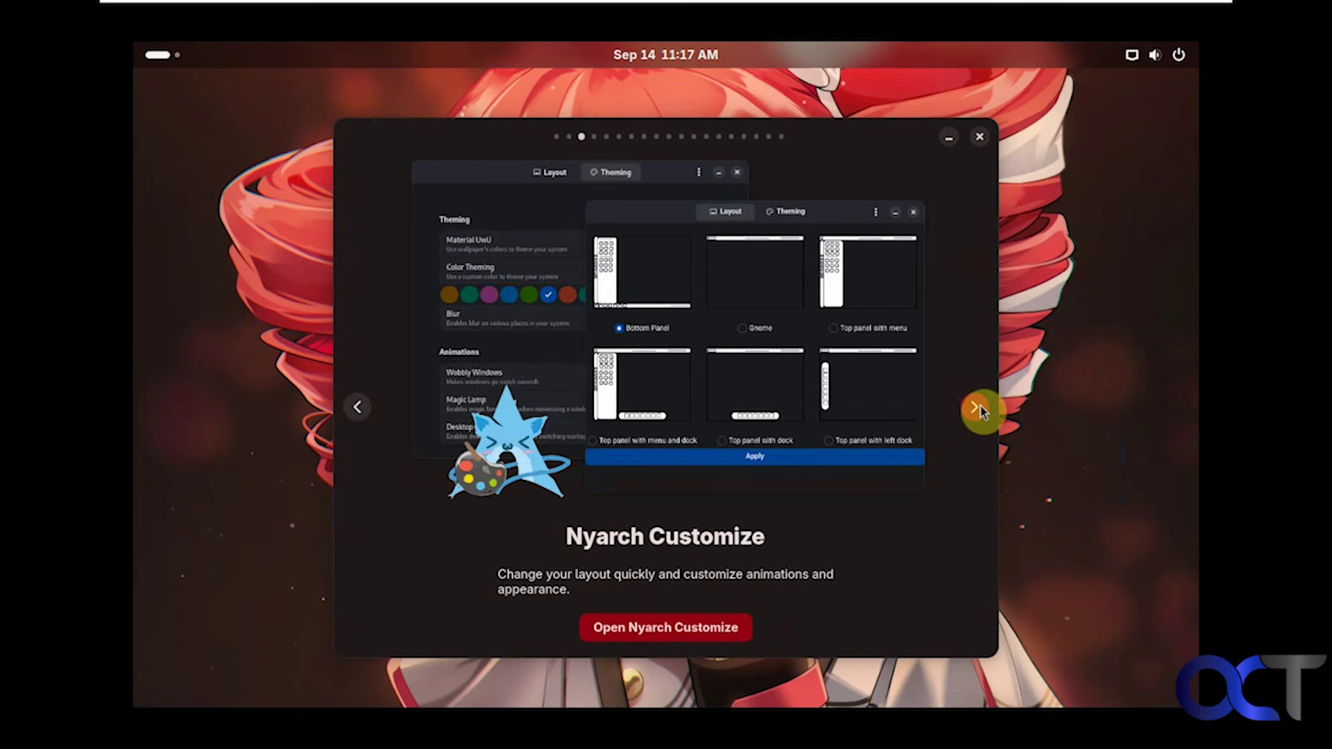
click(977, 408)
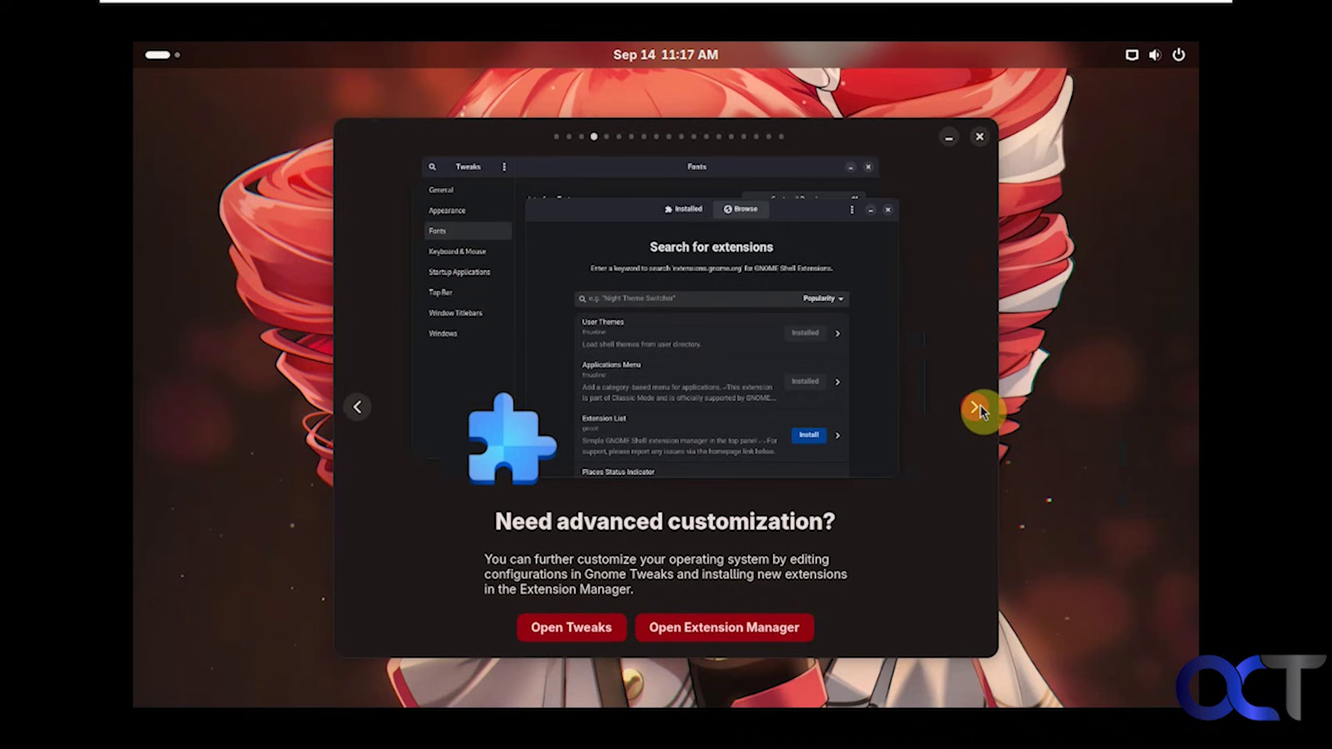
click(978, 409)
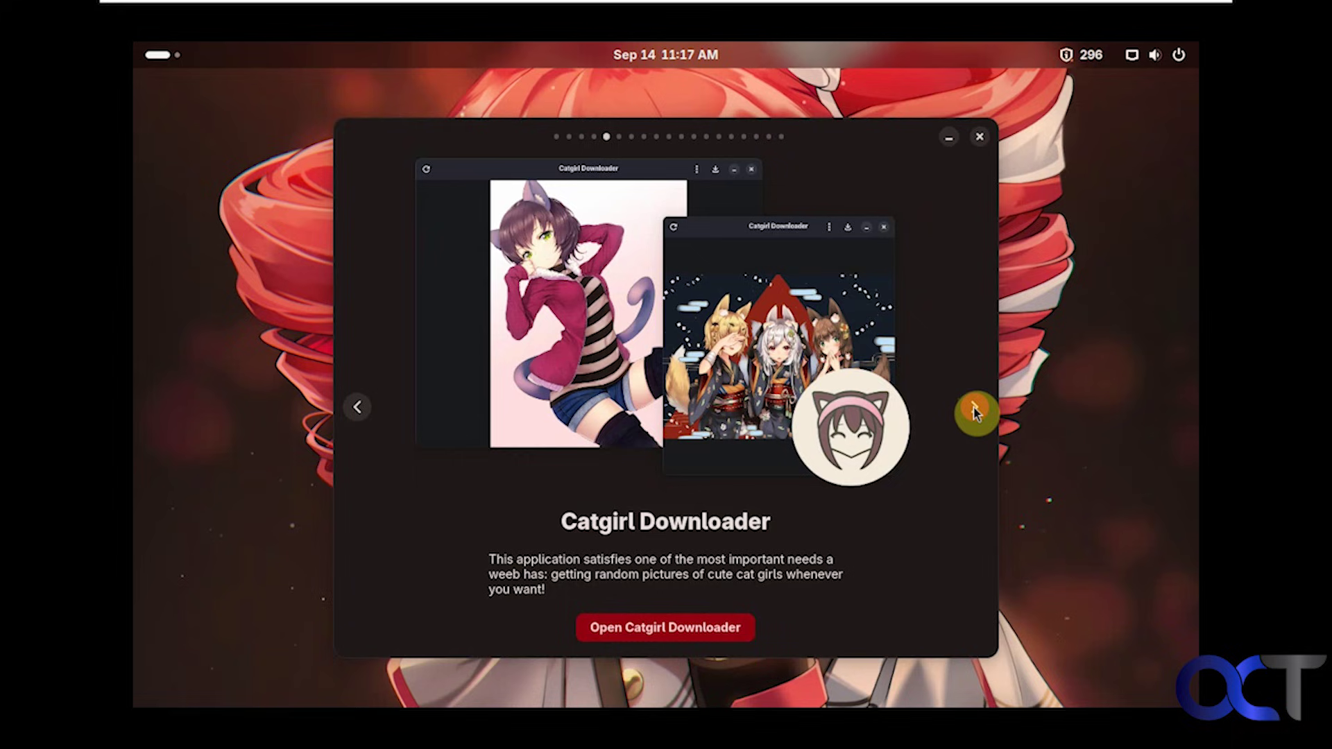
- Continue through Waifu Downloader, Komikku, Shortwave, Fragments and Lollypop to Need suggestions?, then close the tour
click(976, 411)
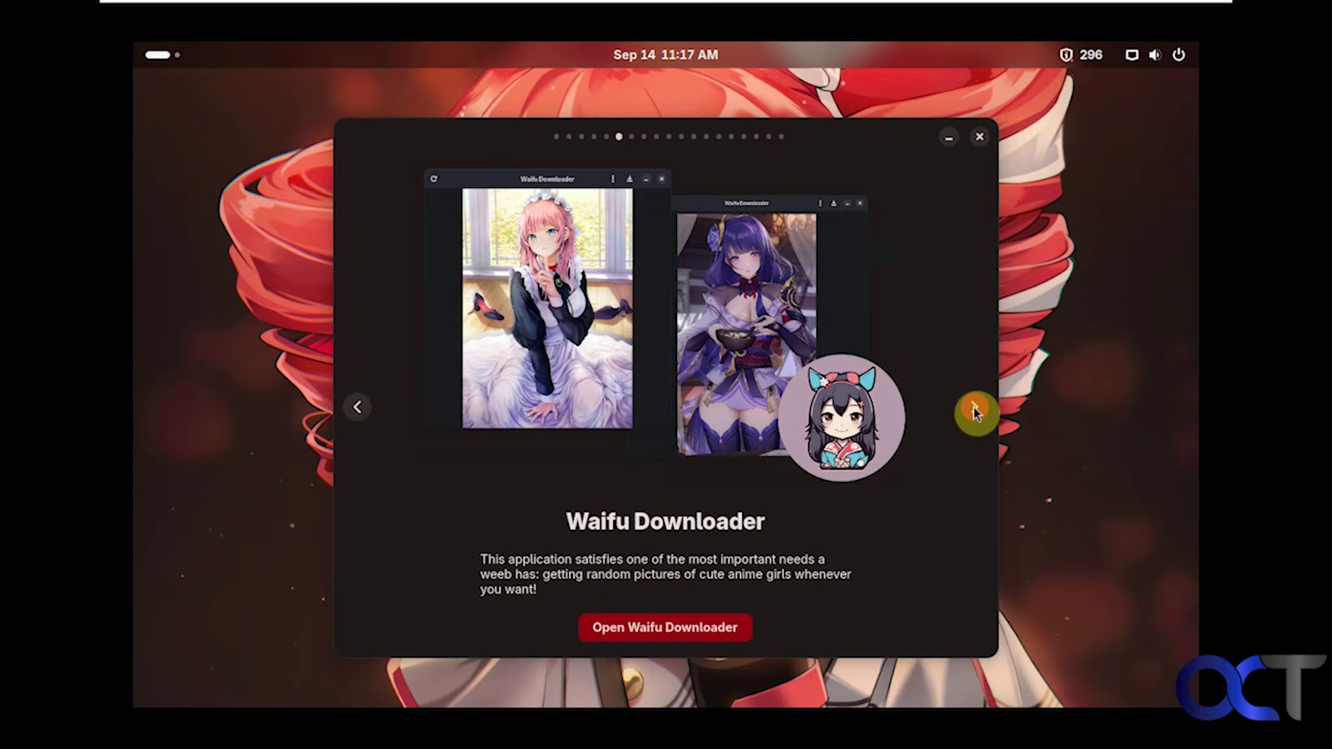
click(976, 412)
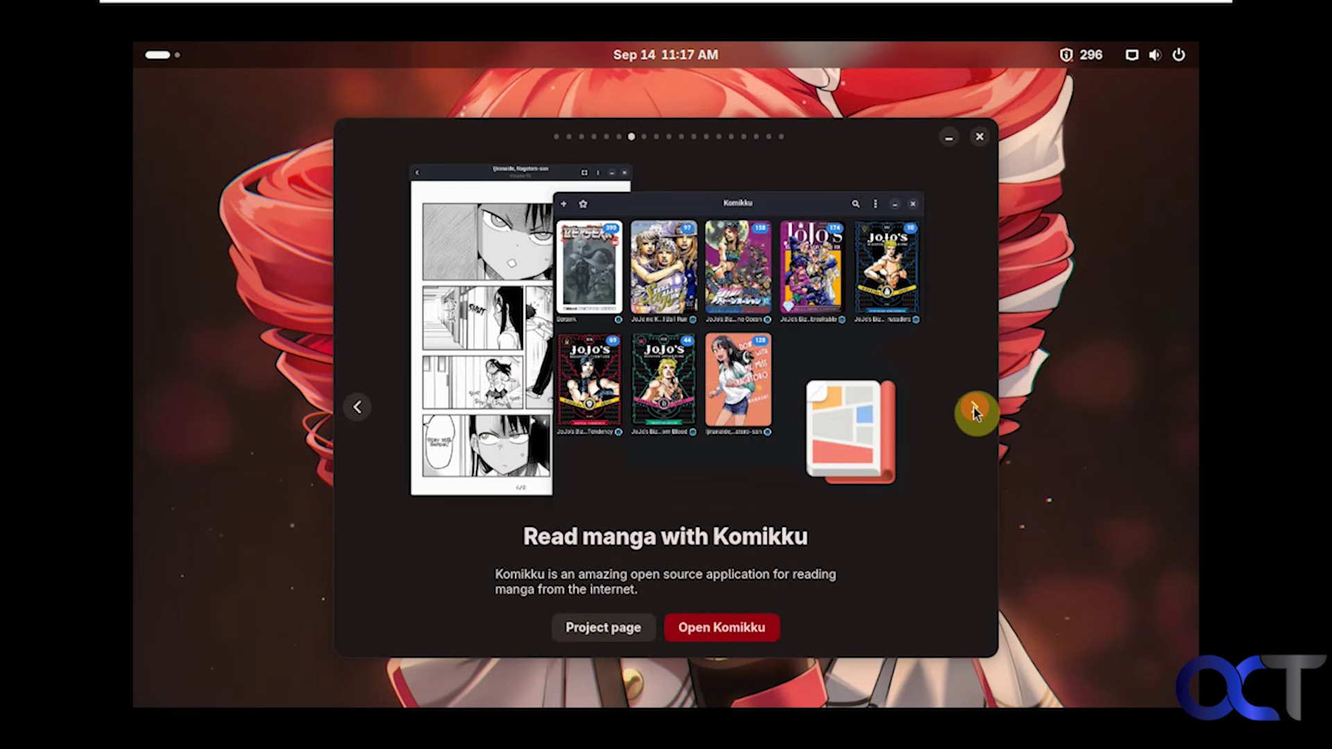
click(976, 411)
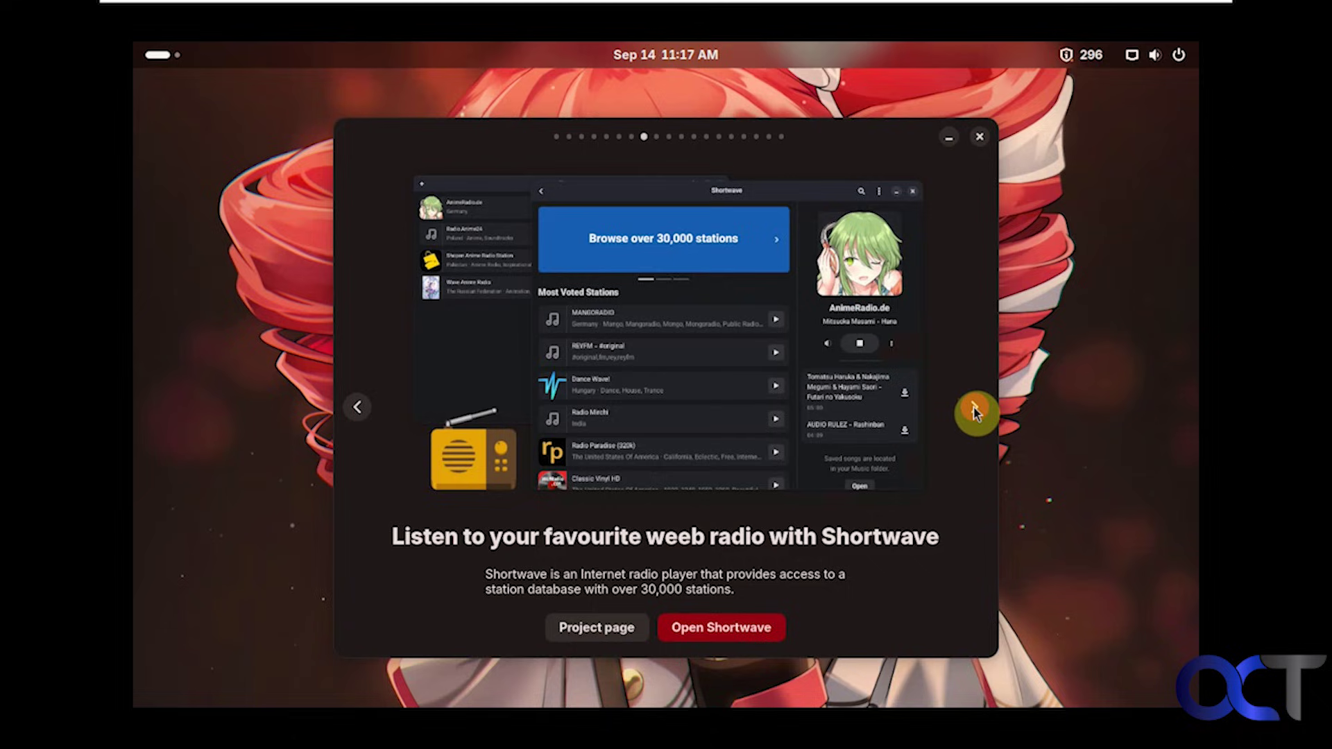
click(975, 411)
click(975, 412)
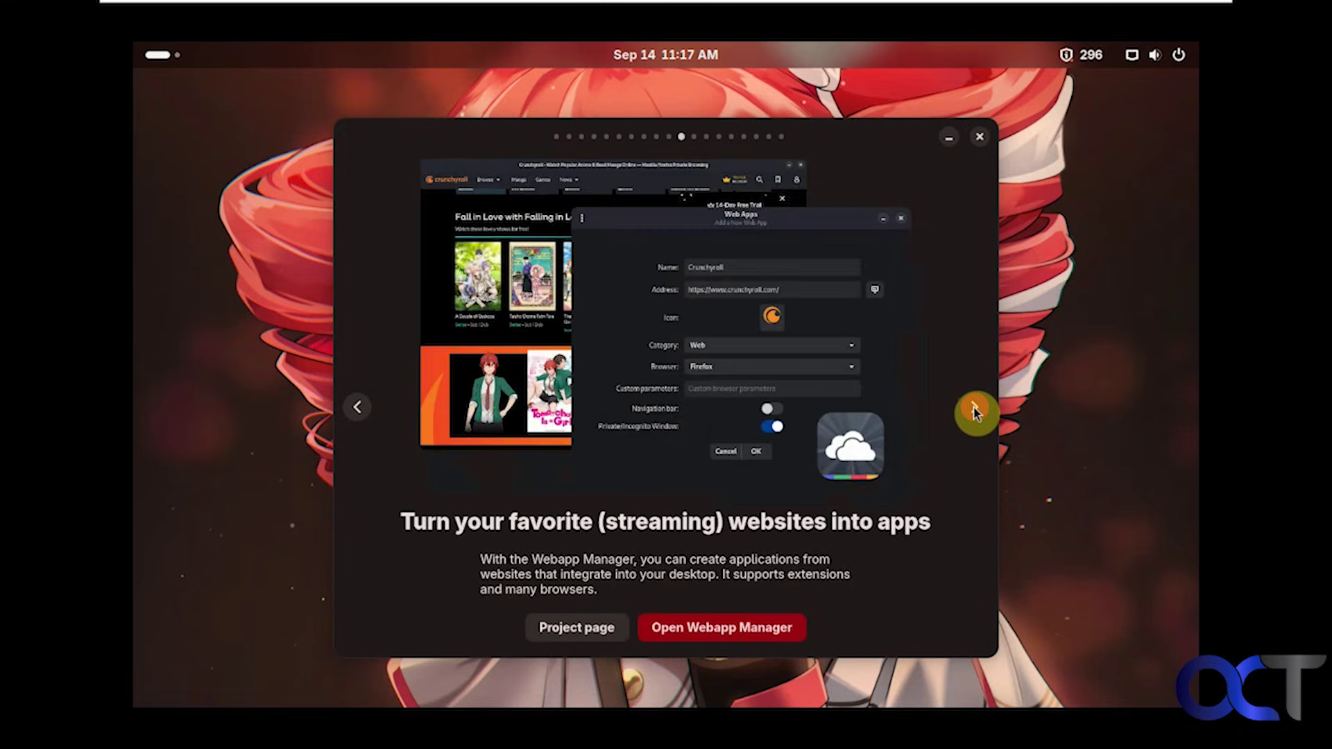
click(975, 409)
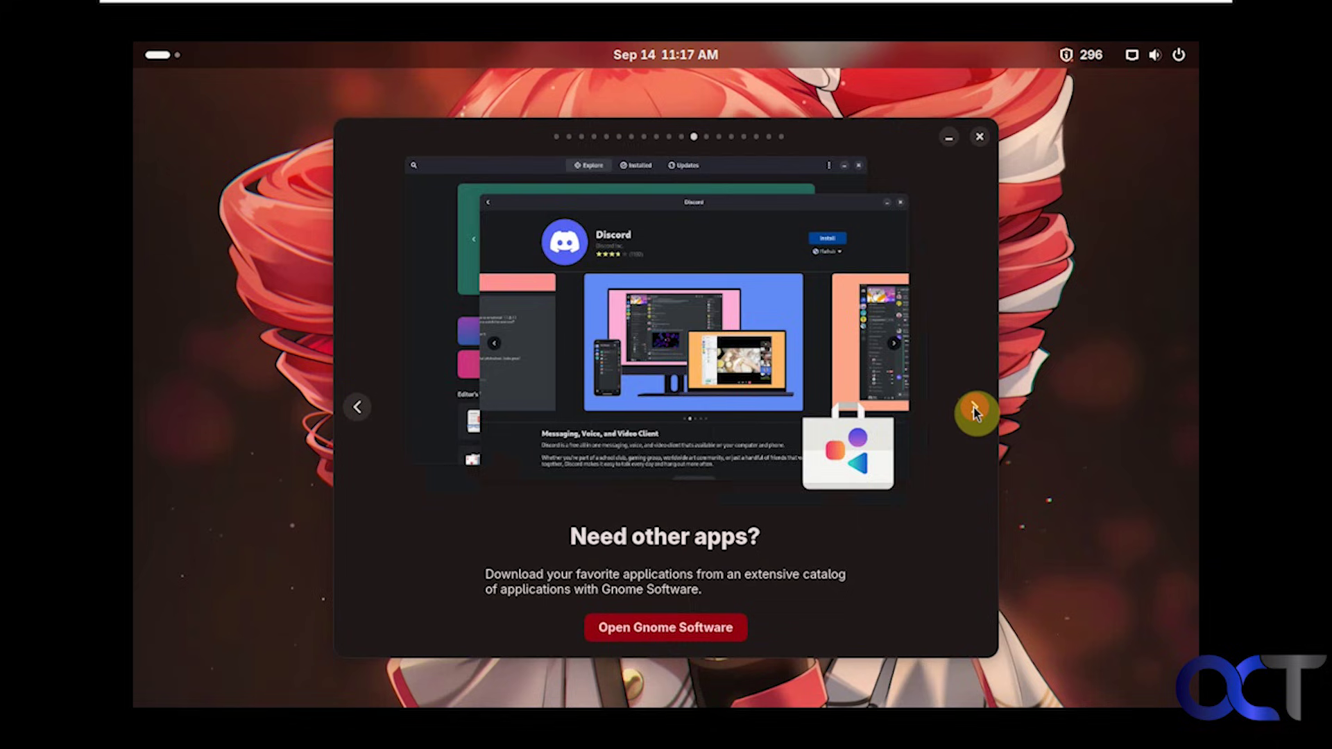
click(975, 409)
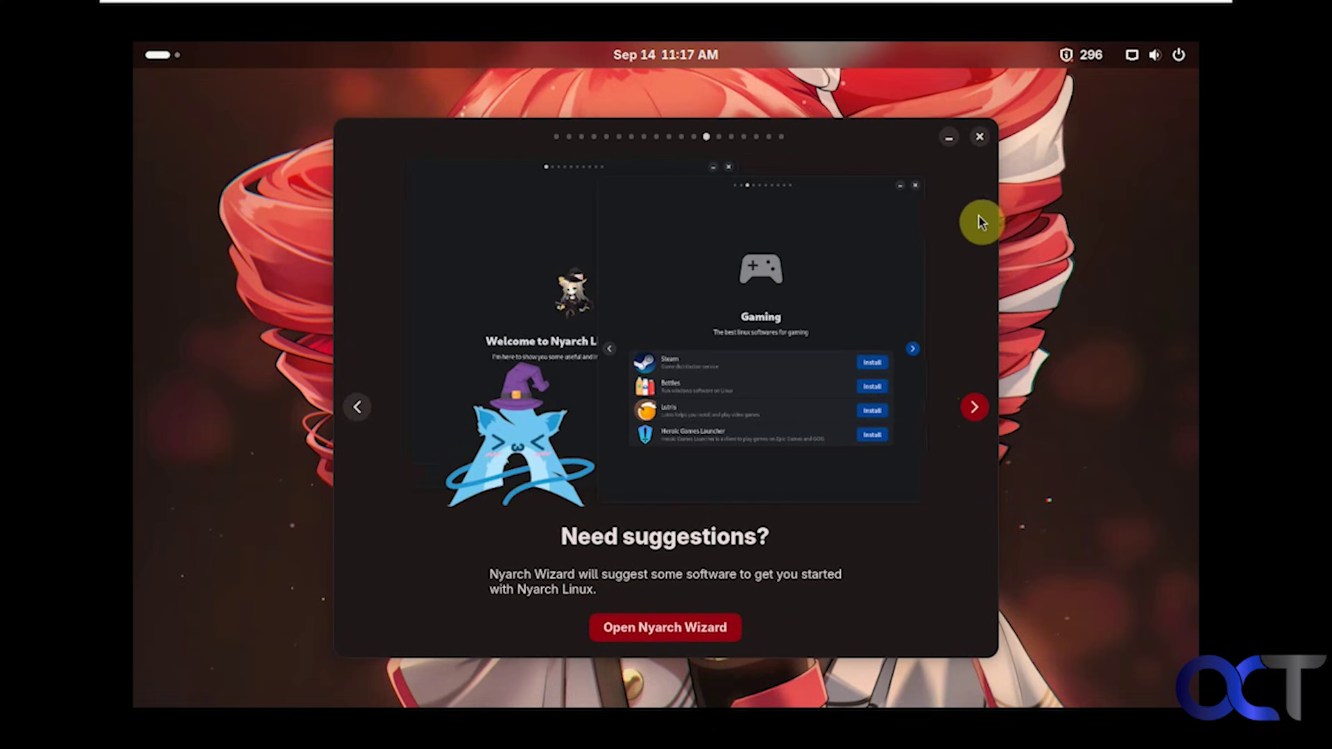
click(980, 137)
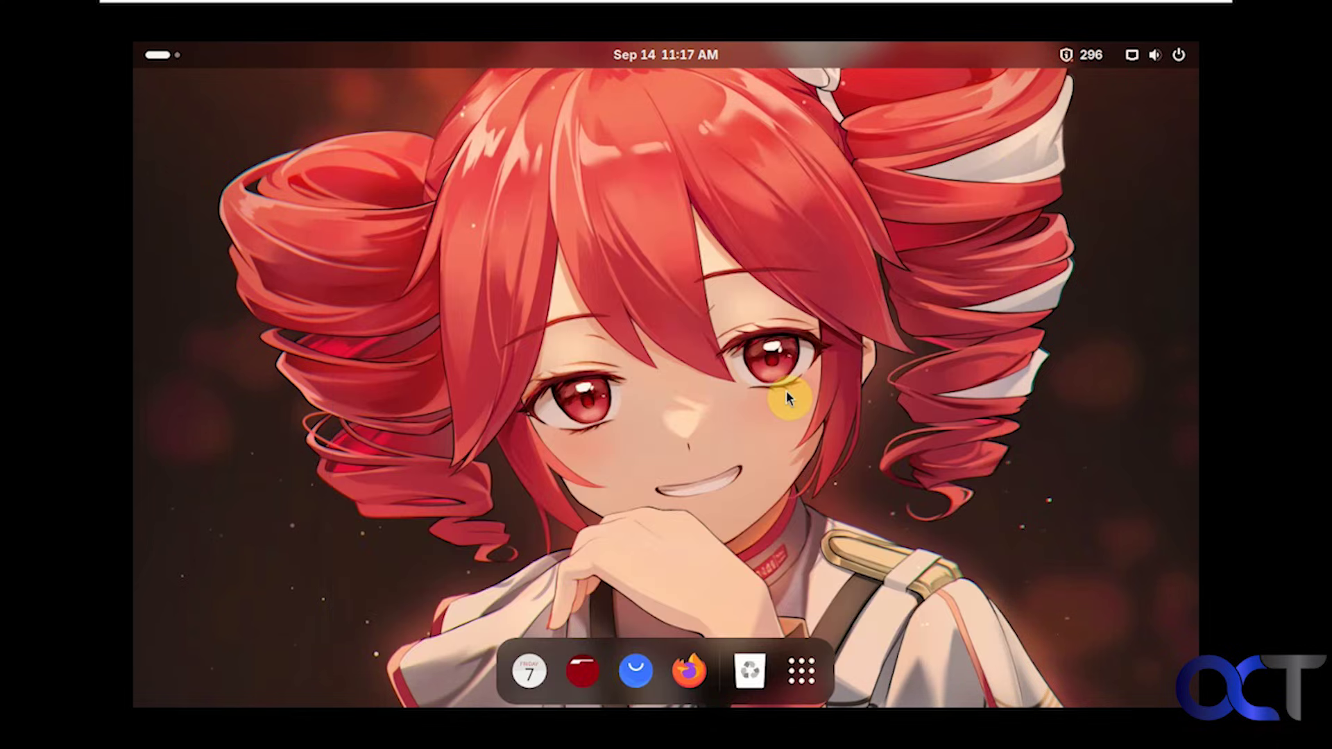
- From the desktop menu's Settings > Appearance, choose the dark wavy red wallpaper, applying Material You Default Dark
right_click(731, 369)
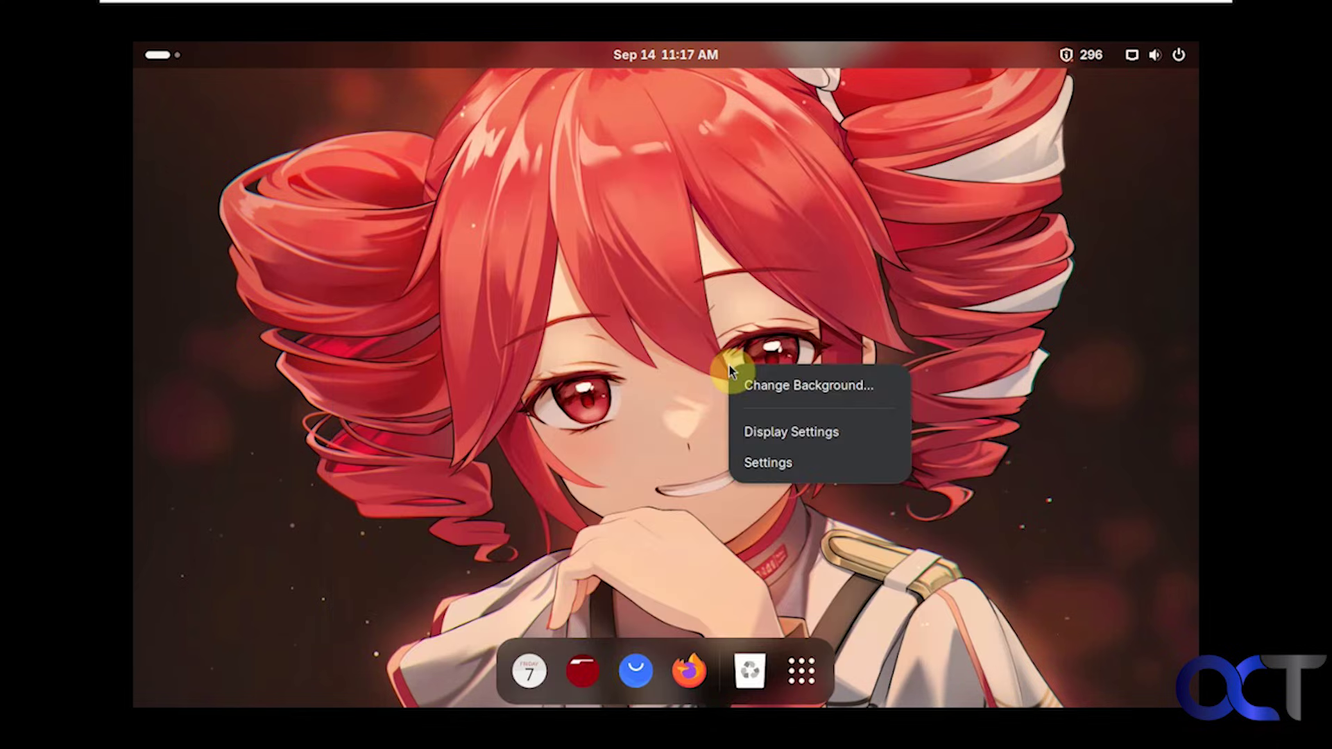
click(773, 432)
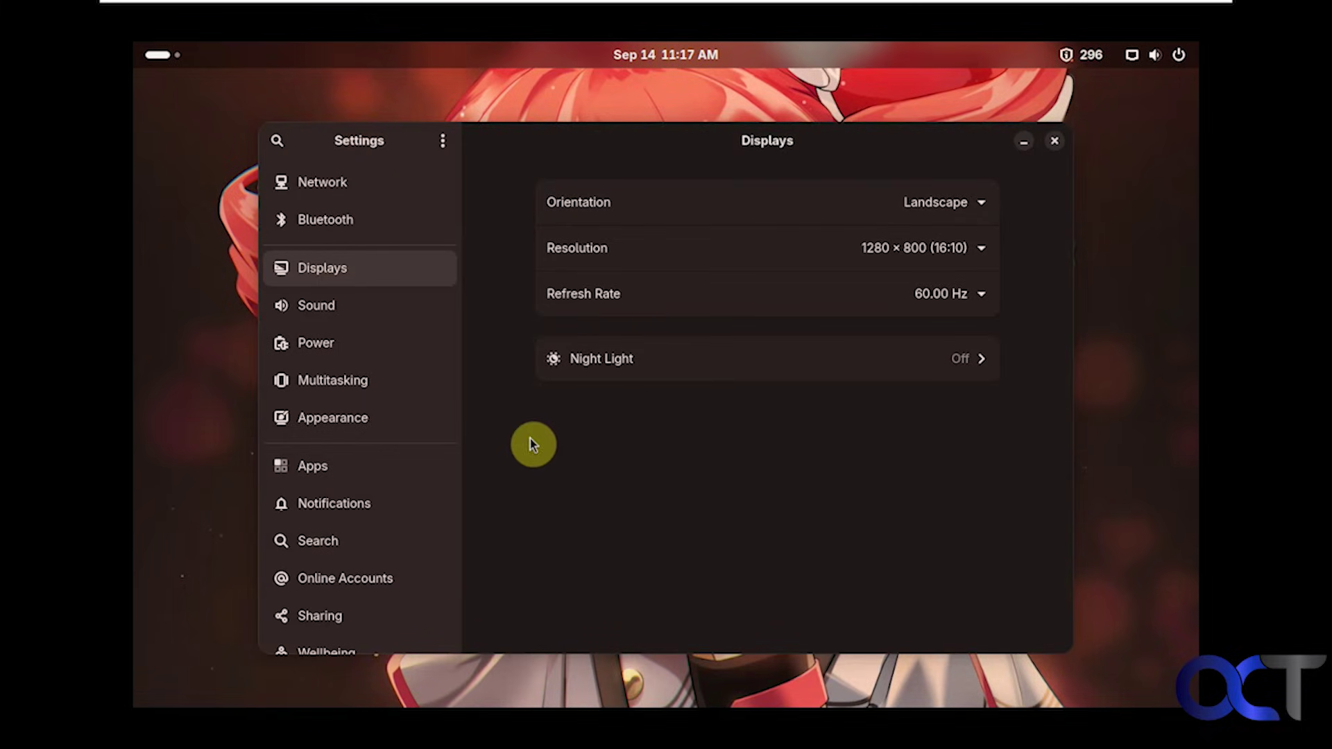
click(354, 427)
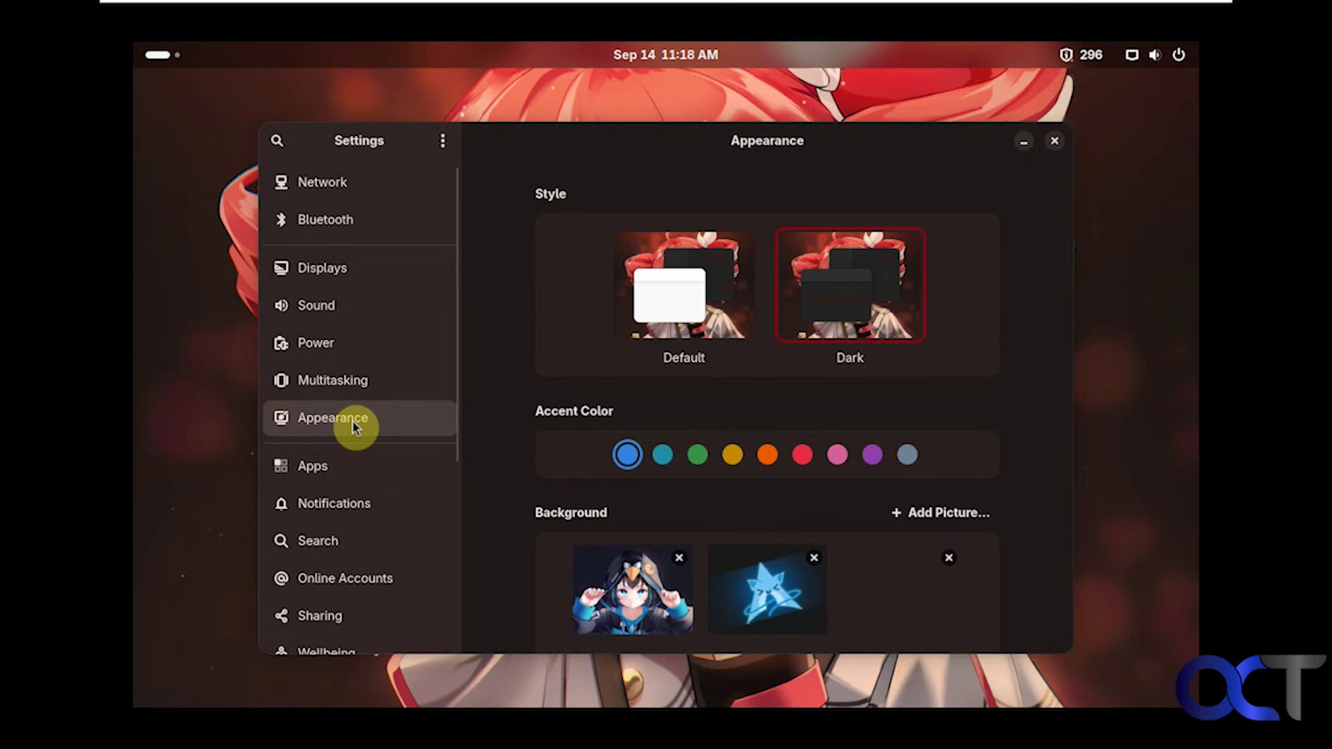
scroll(726, 527, down, 10)
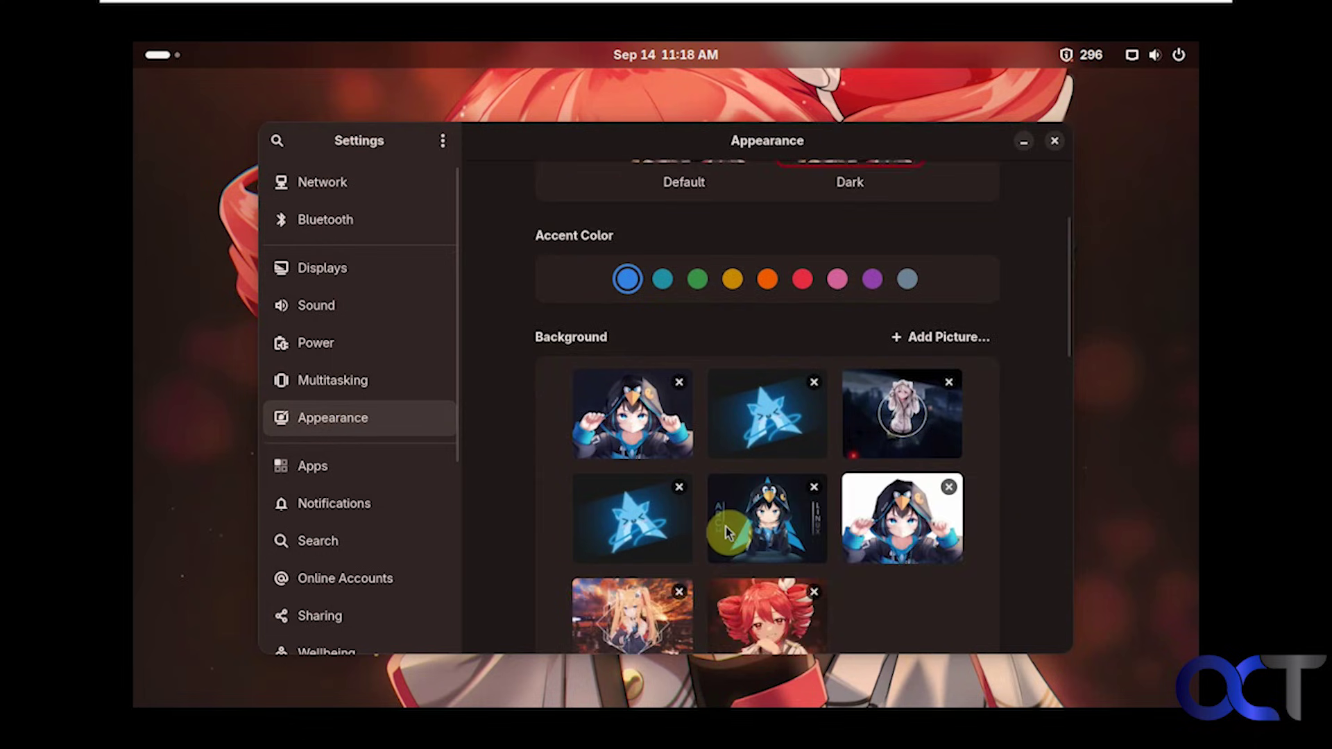
scroll(726, 534, down, 3)
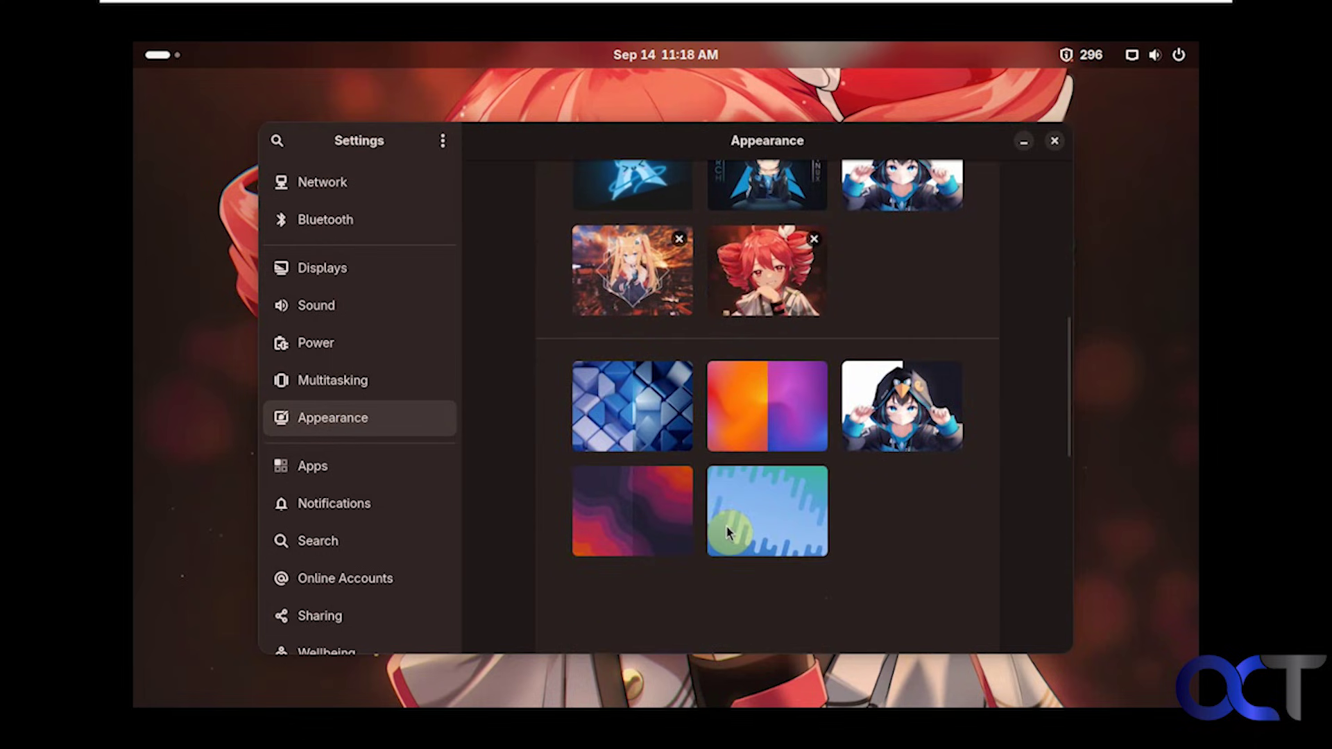
click(647, 506)
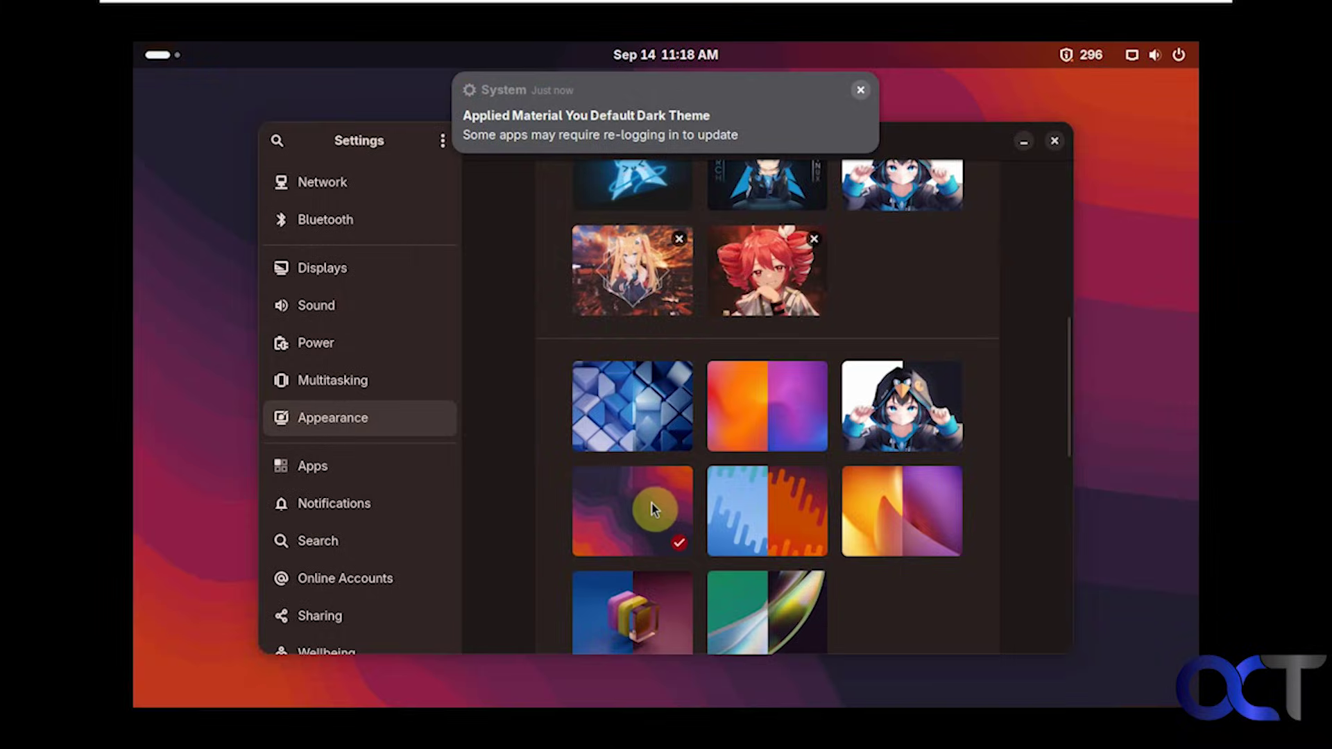
- Close Settings, dismiss the theme-applied notification, and close the desktop's right-click menu
click(1055, 141)
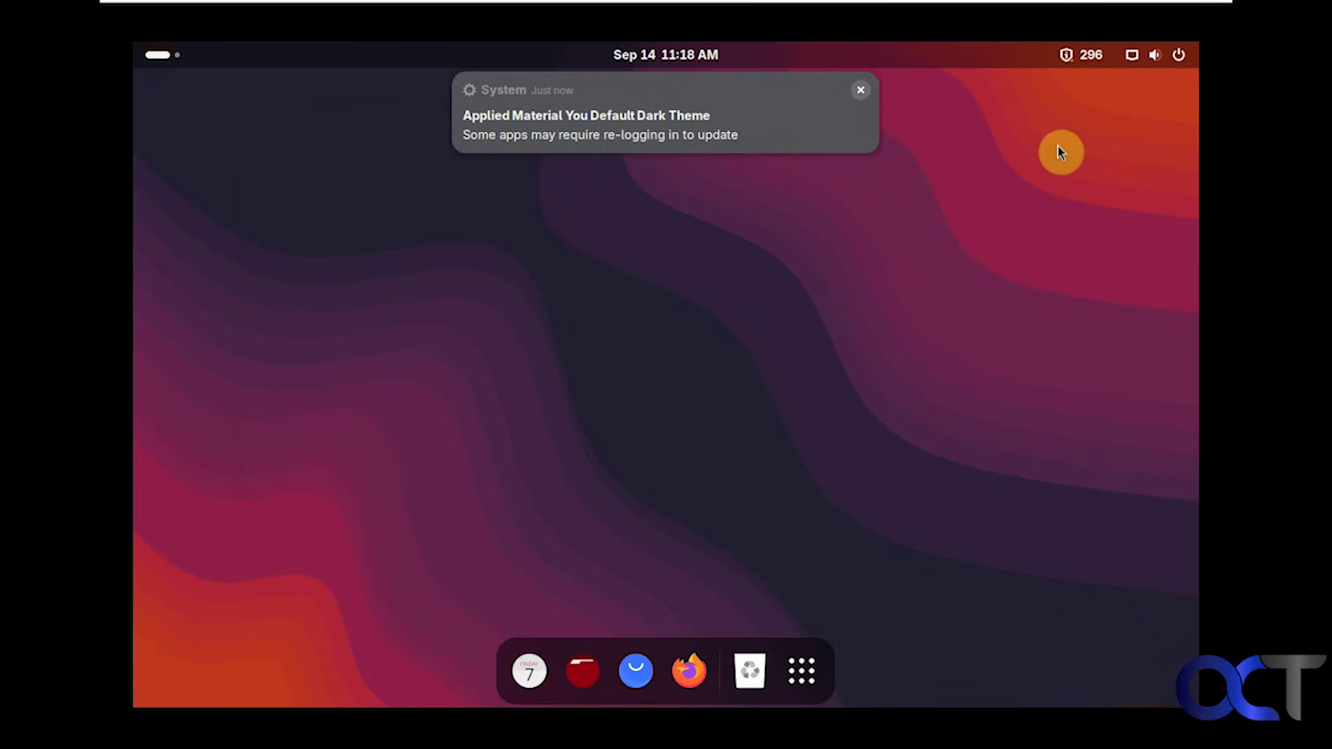
click(860, 90)
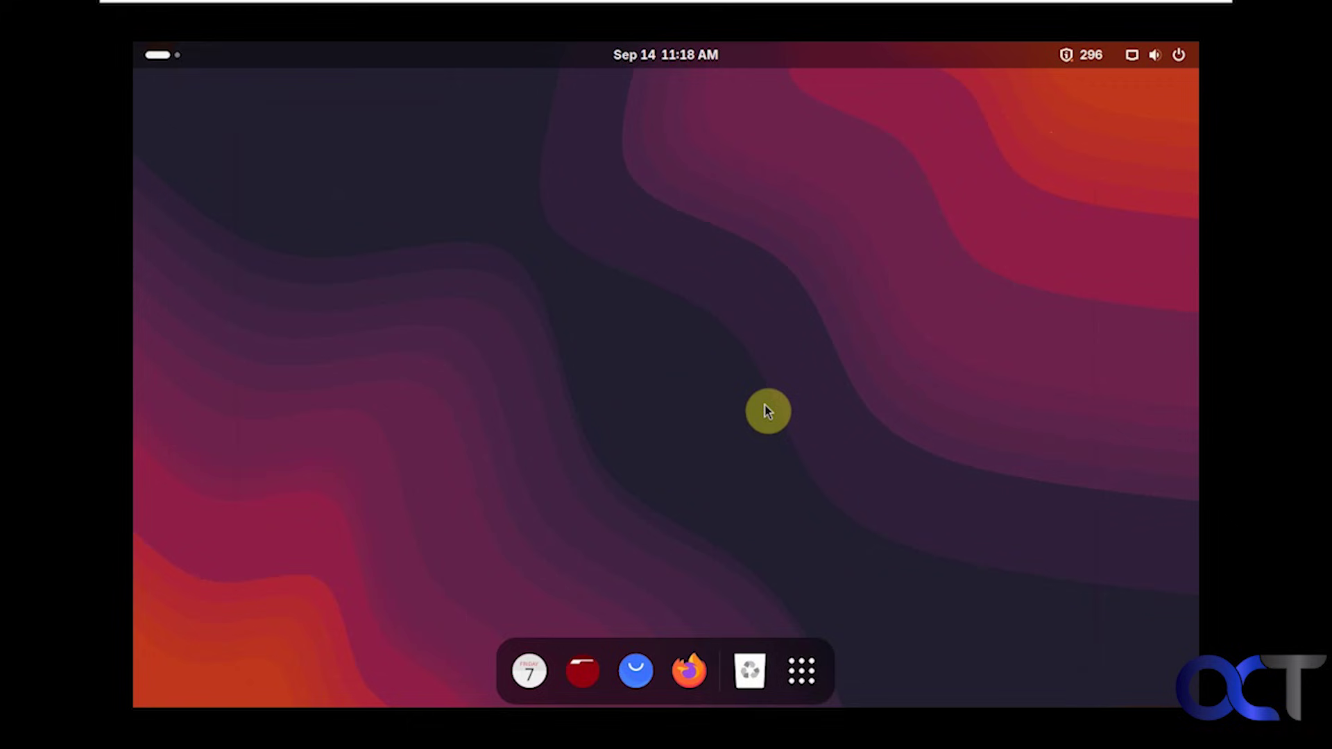
right_click(610, 341)
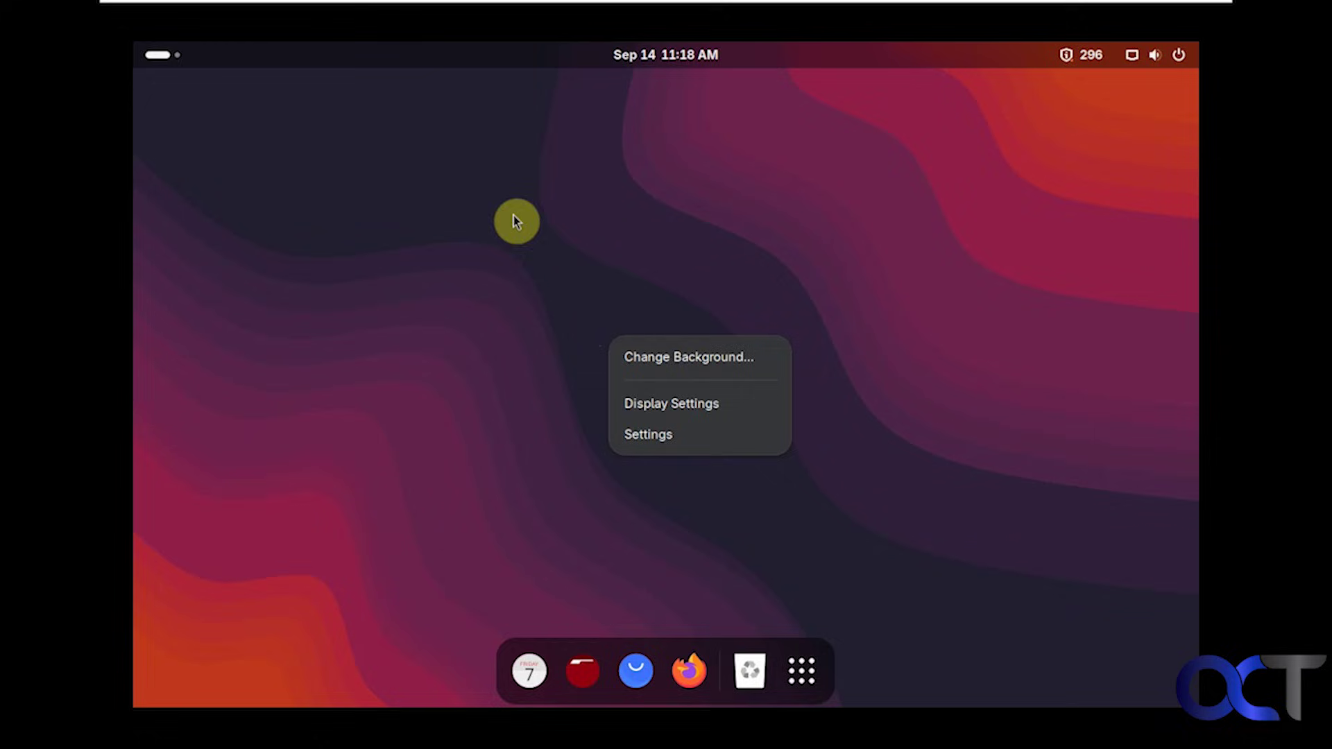
click(800, 66)
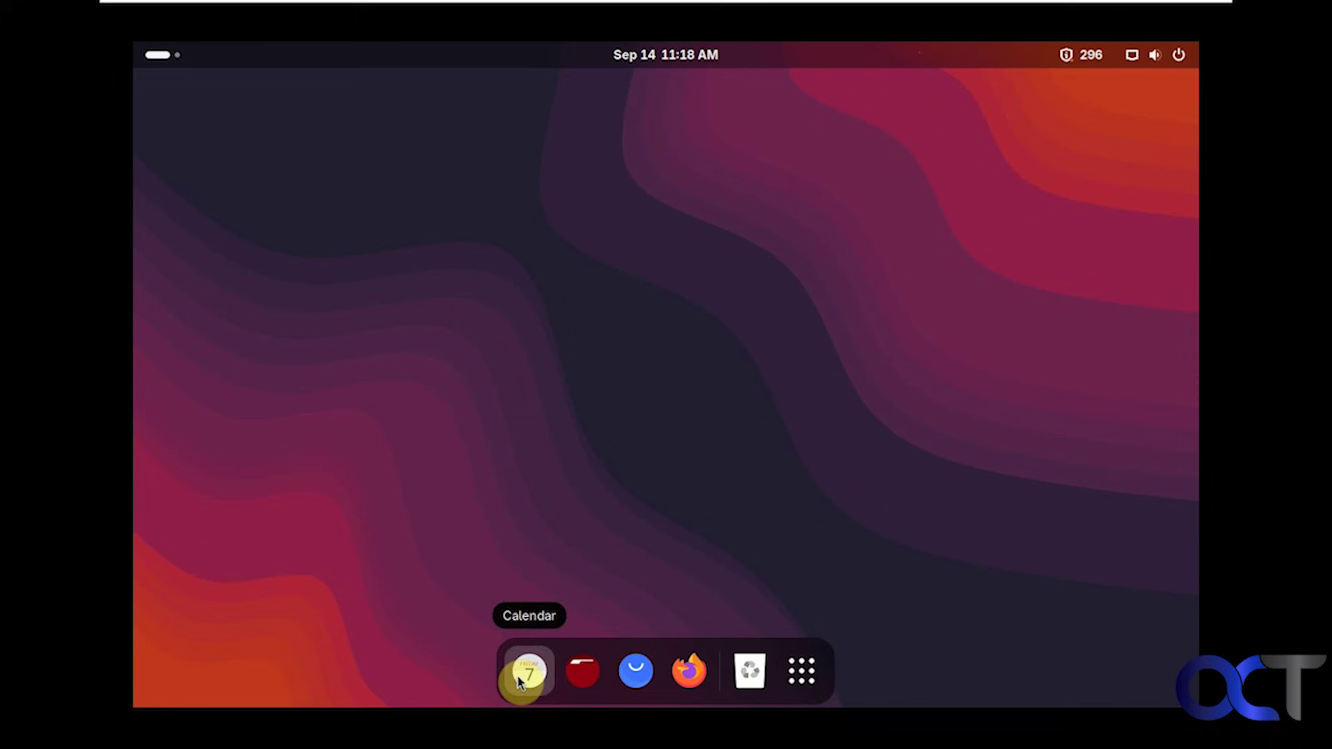
click(583, 671)
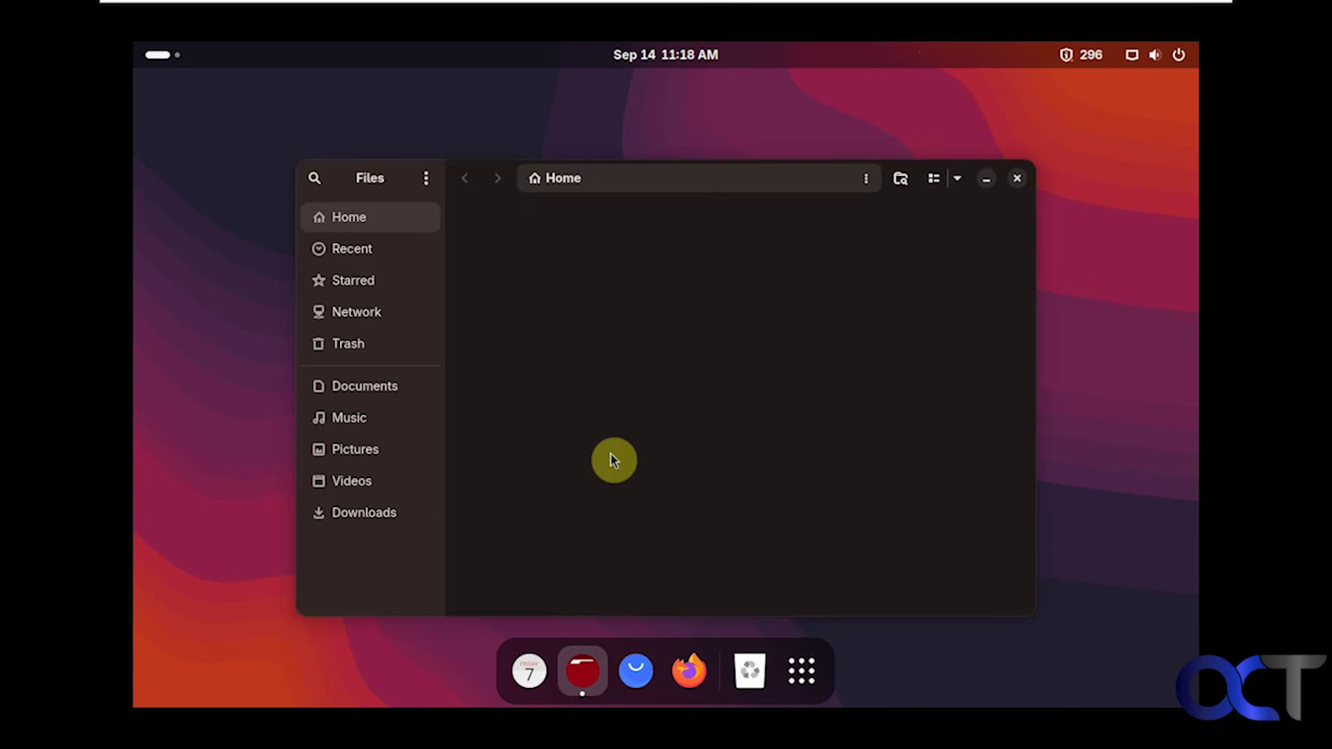
click(361, 251)
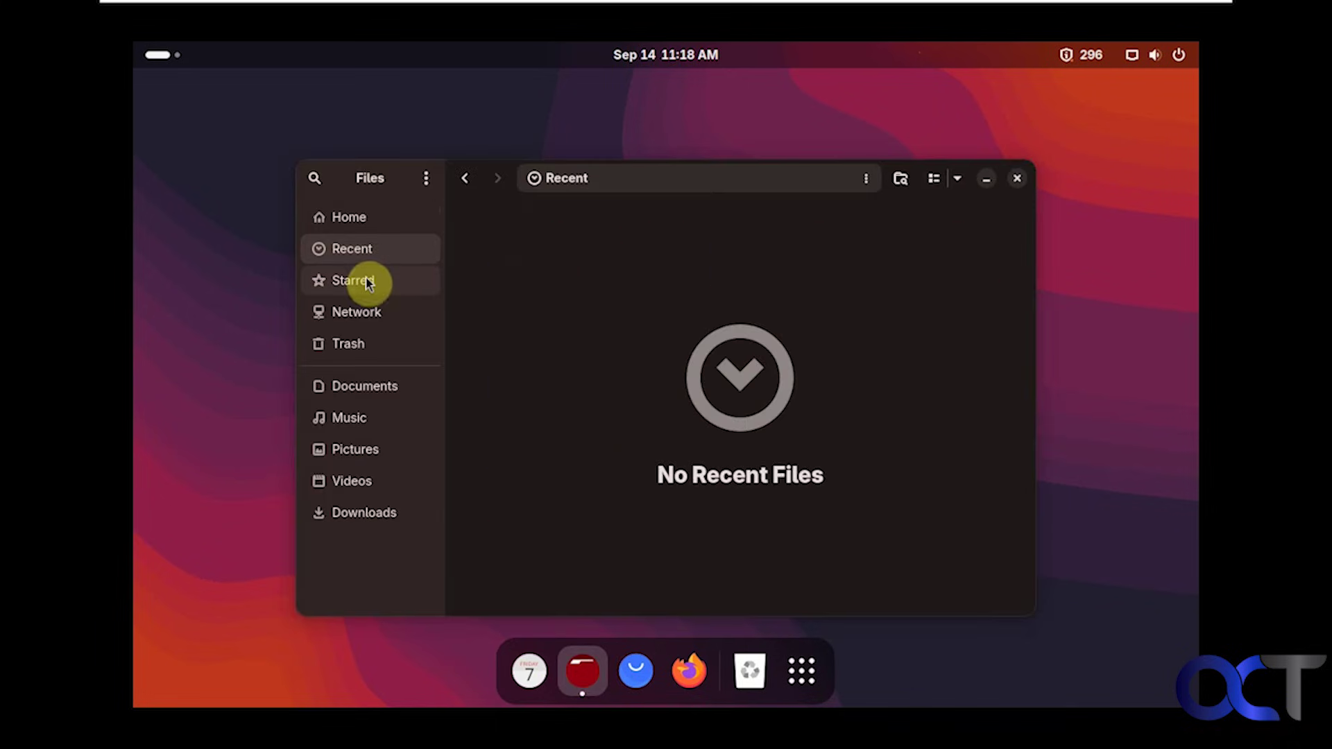
click(365, 312)
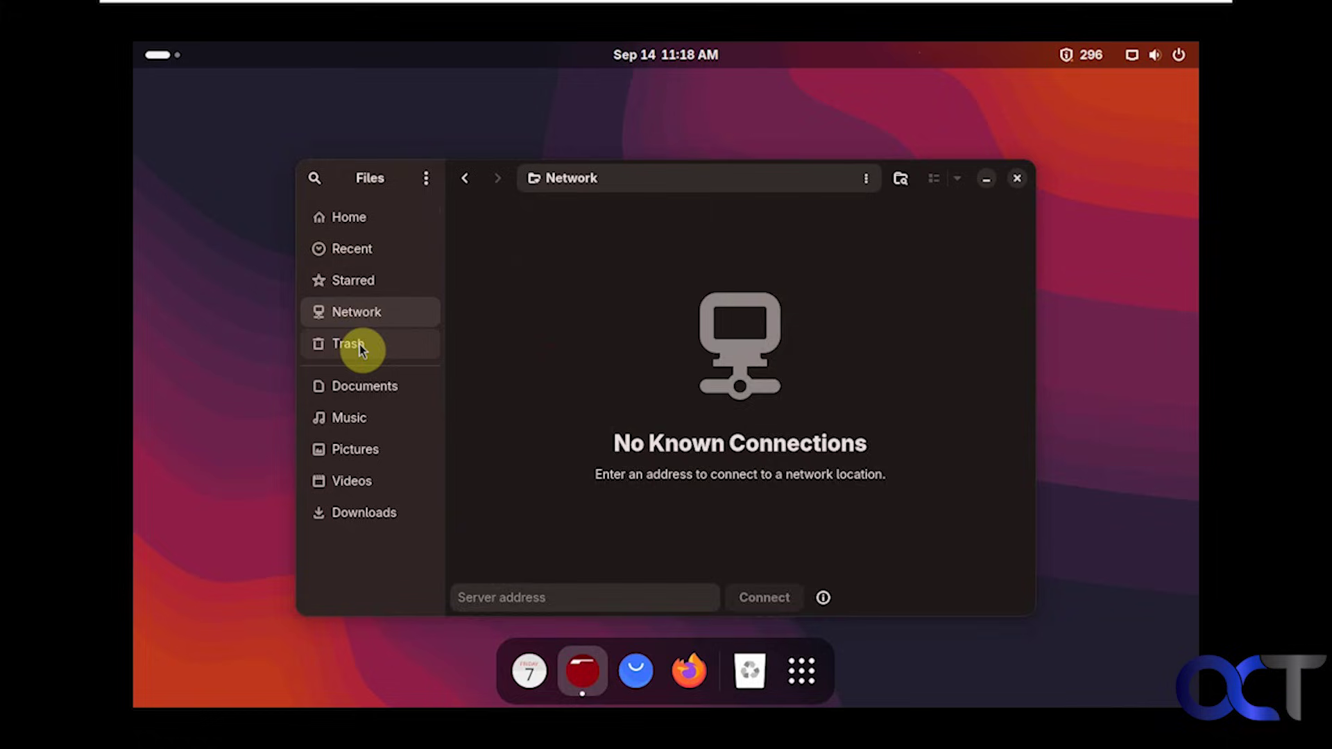
click(361, 345)
click(360, 385)
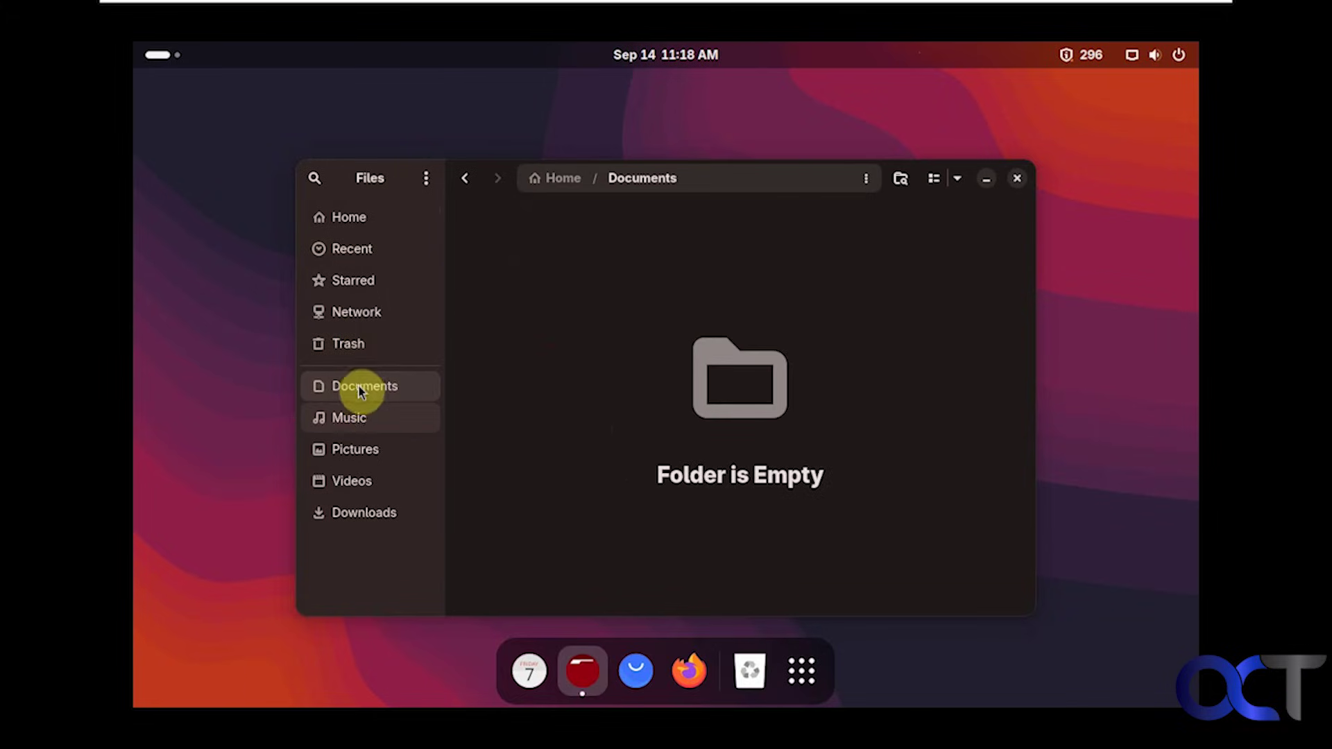
click(362, 420)
click(363, 450)
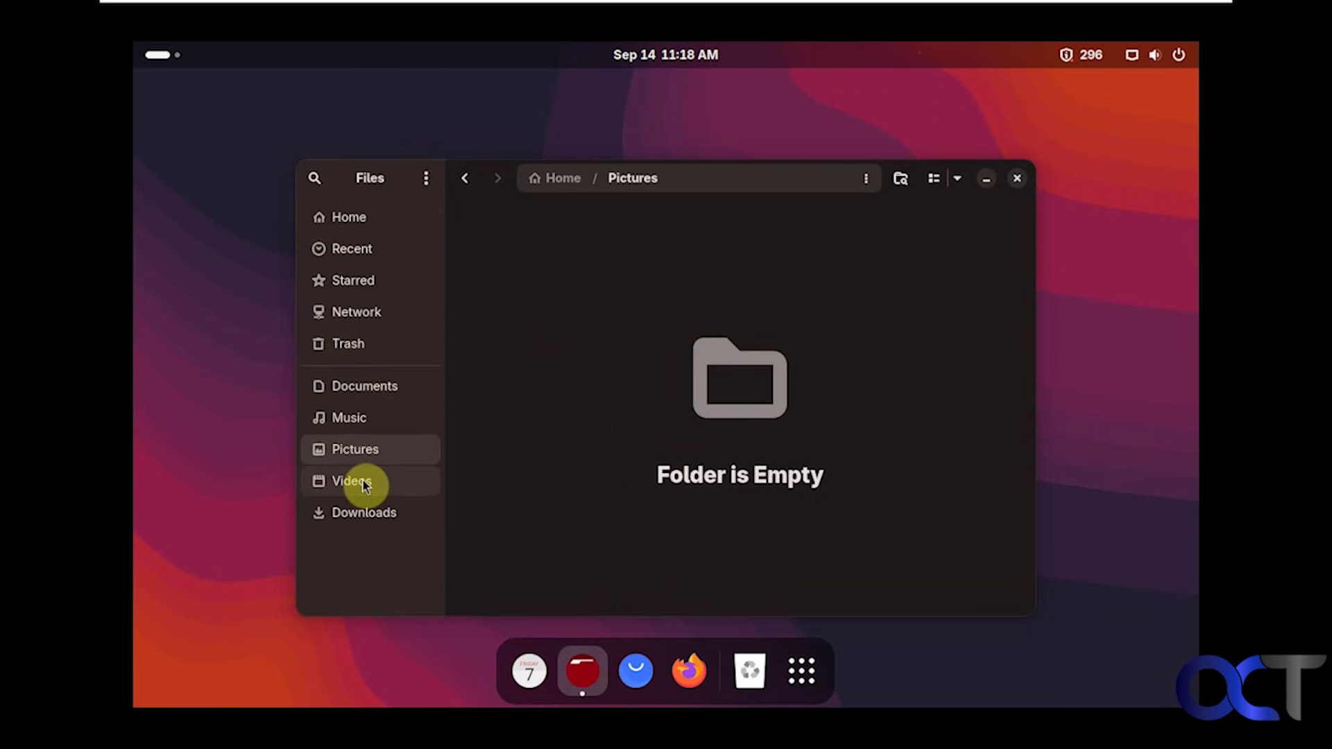
click(356, 483)
click(372, 520)
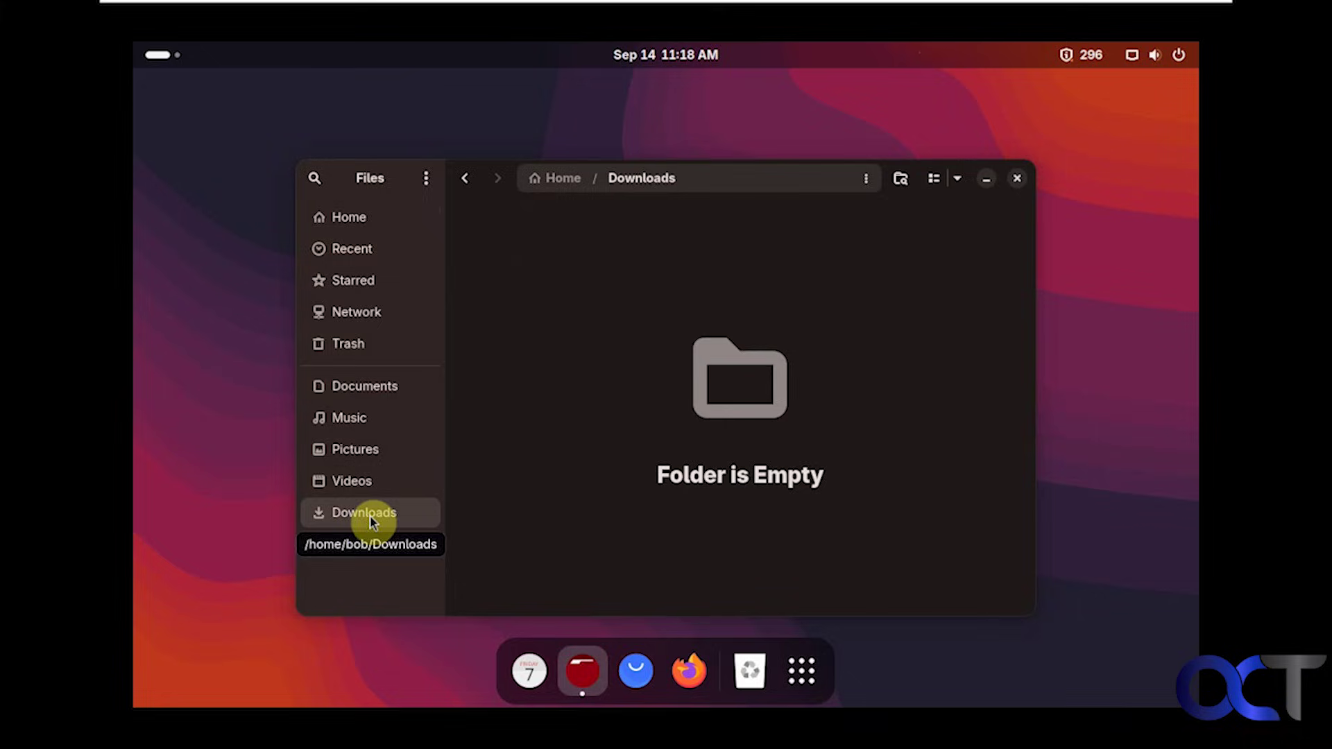
click(1018, 182)
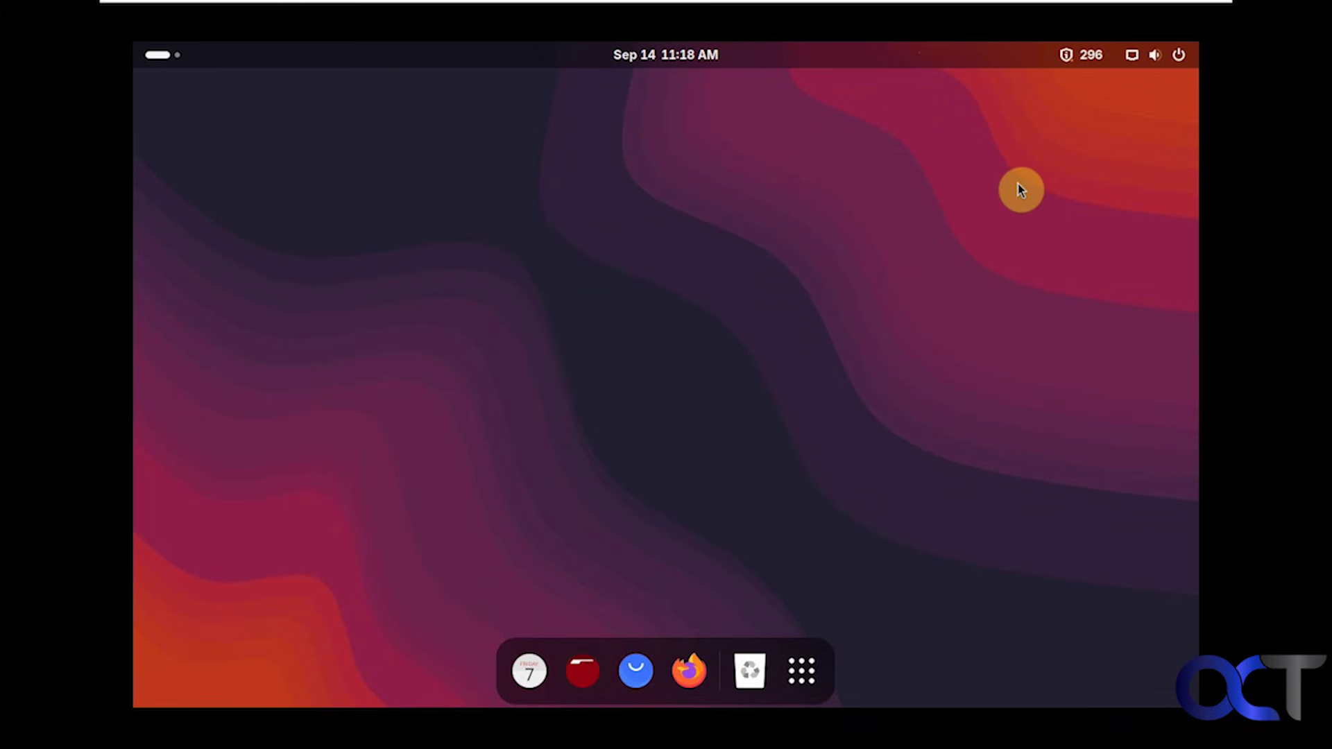
- Launch Software from the dock, scroll the Installed list, and confirm no updates are pending
click(638, 670)
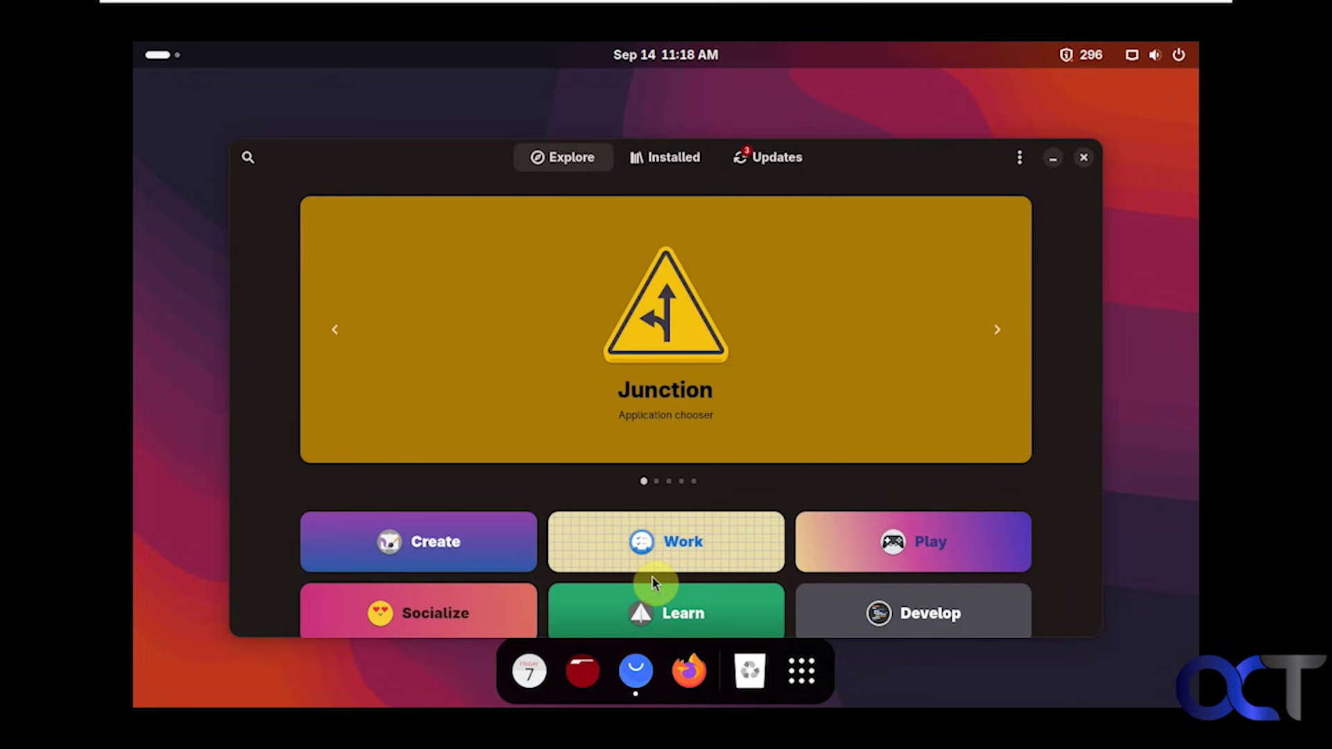
click(668, 158)
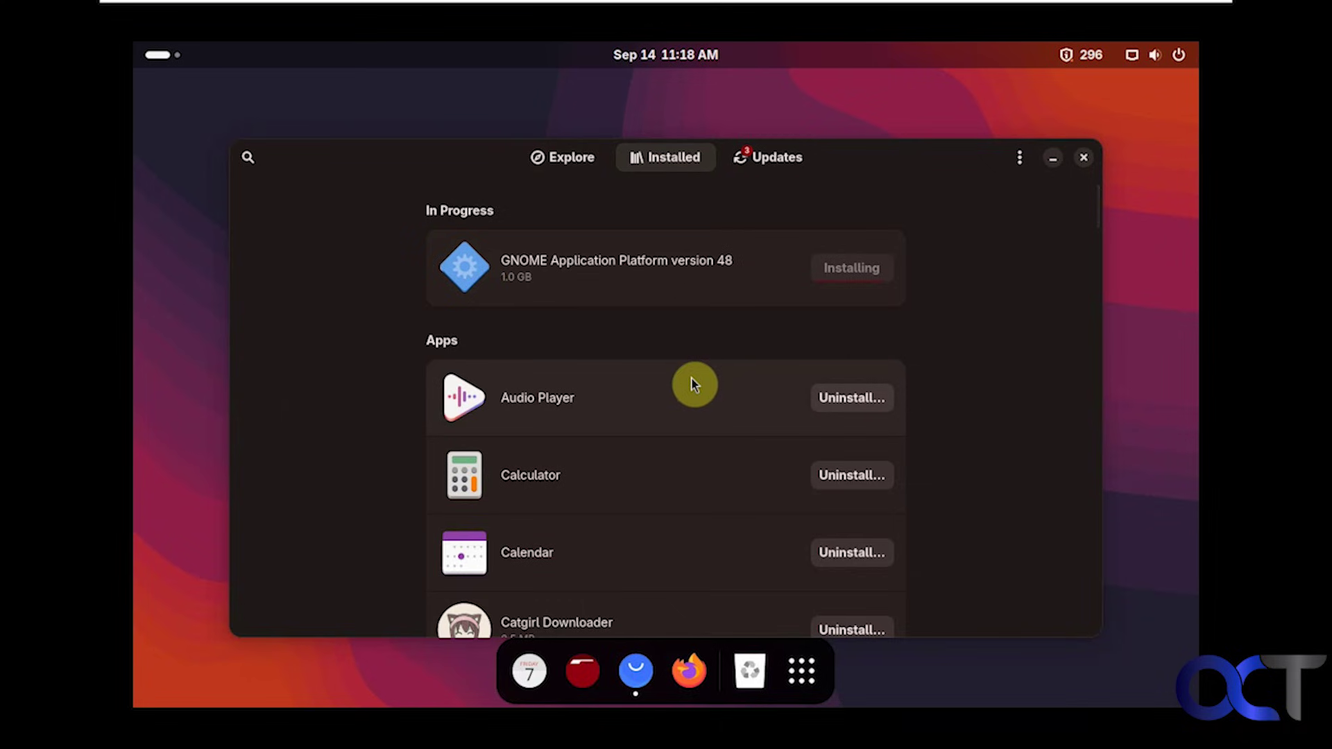
scroll(692, 379, down, 10)
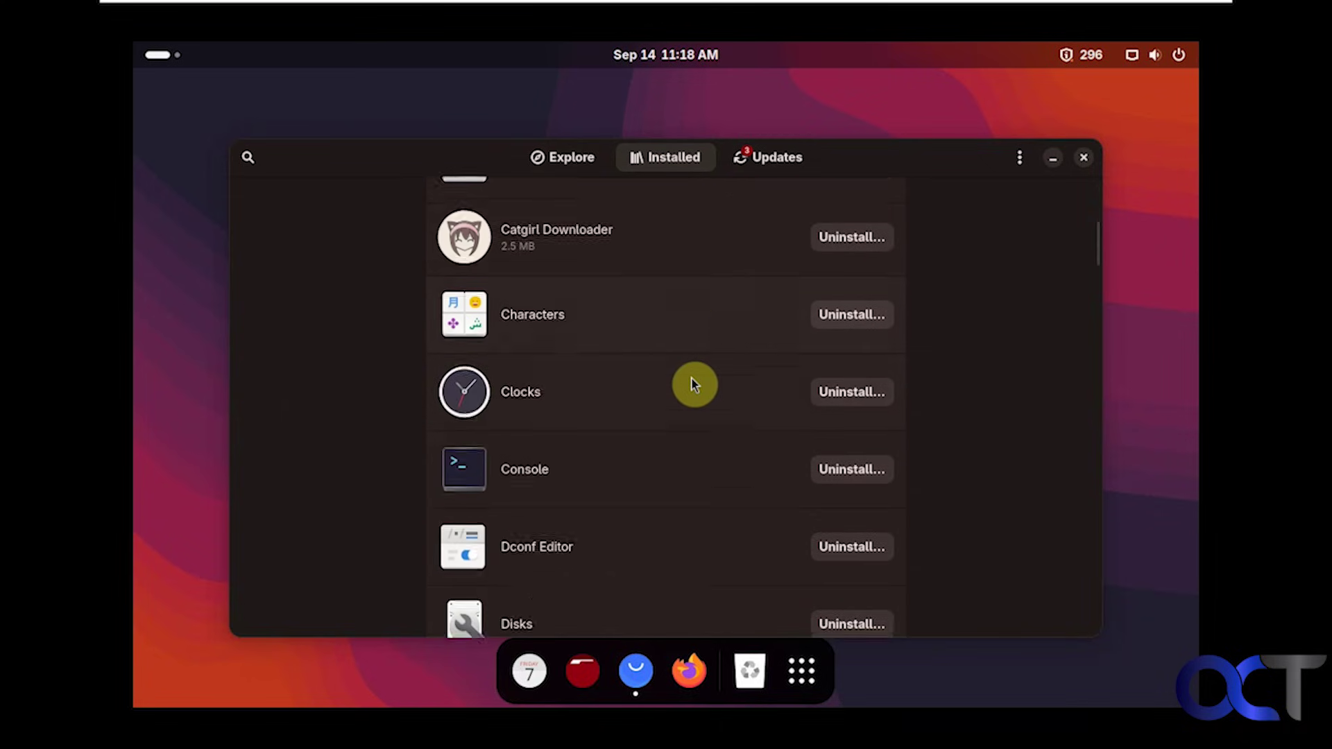
scroll(692, 383, down, 10)
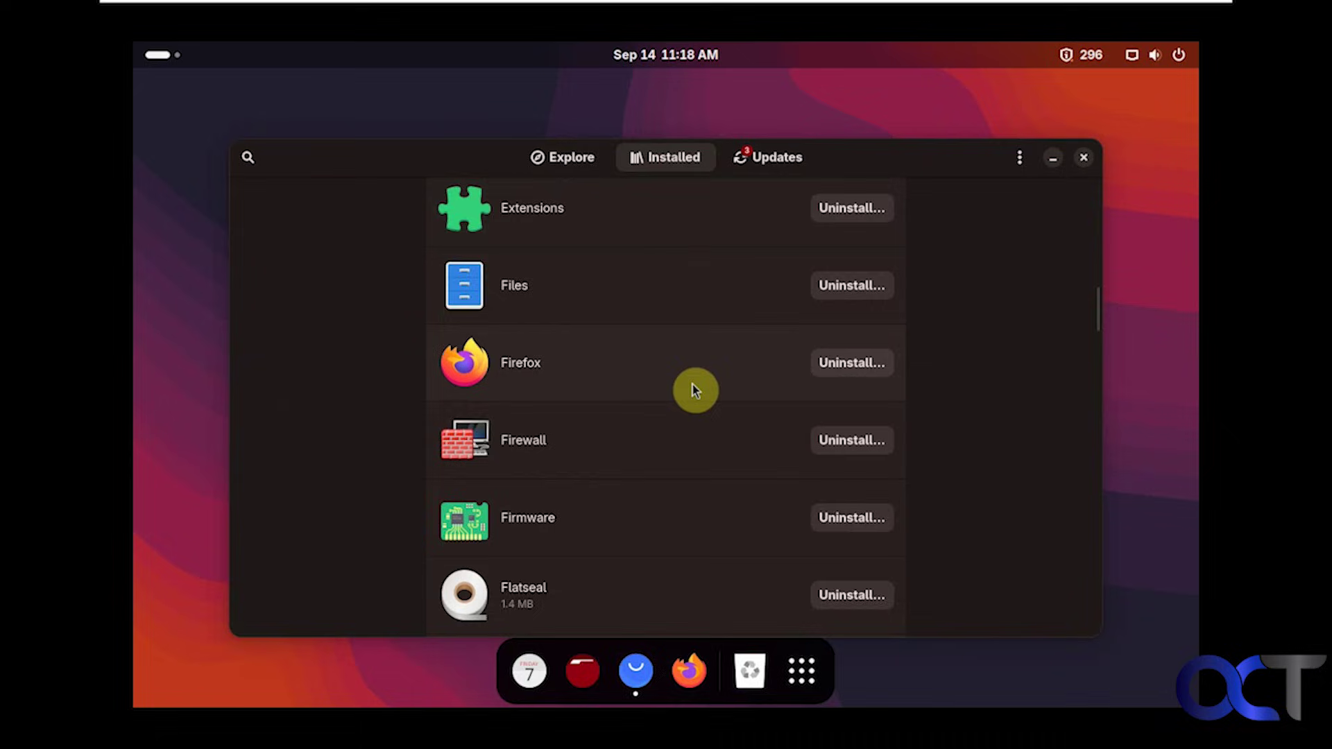
scroll(692, 385, down, 15)
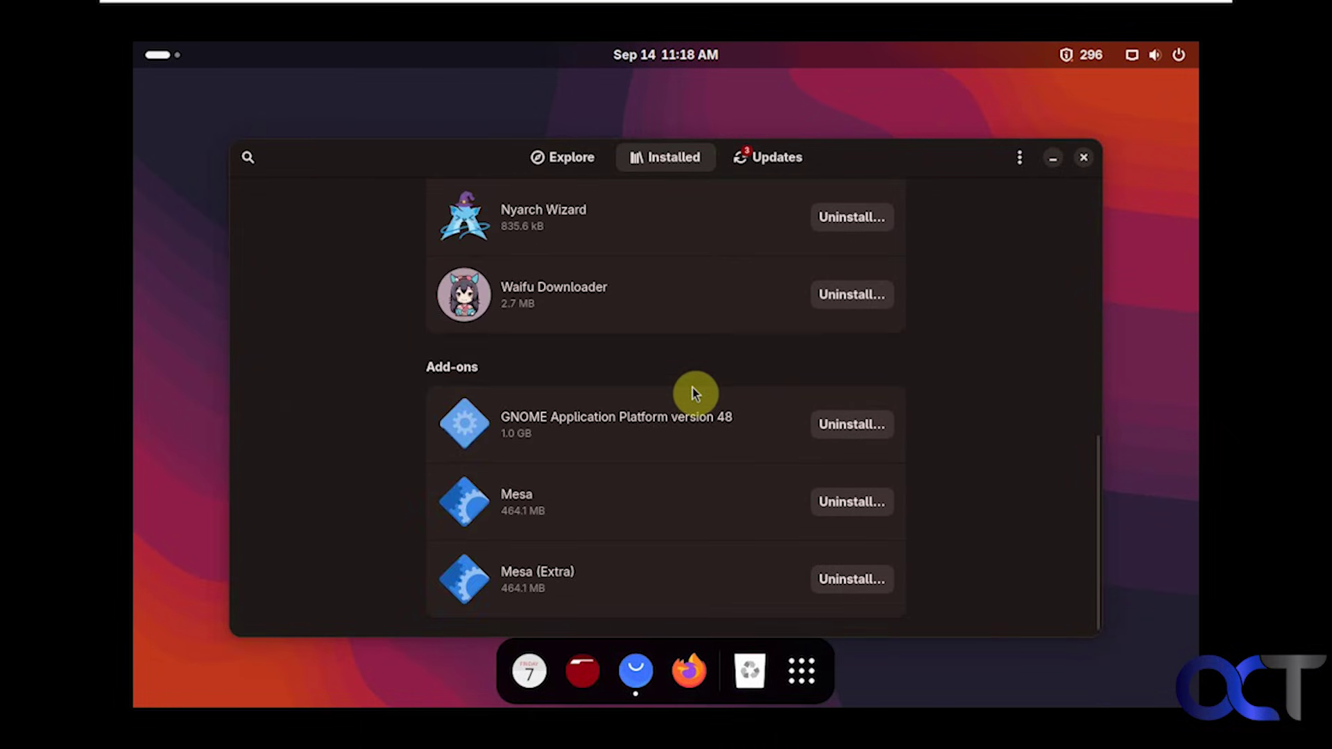
scroll(692, 392, up, 10)
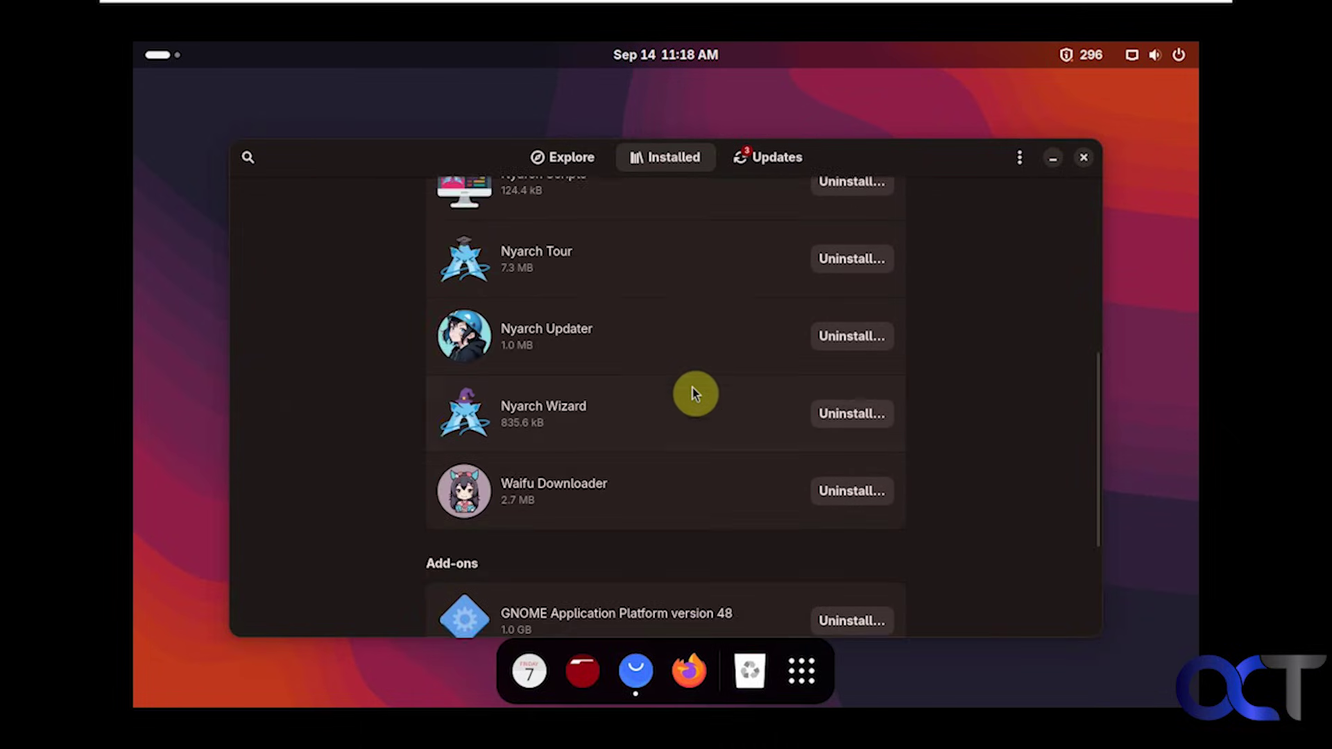
click(767, 165)
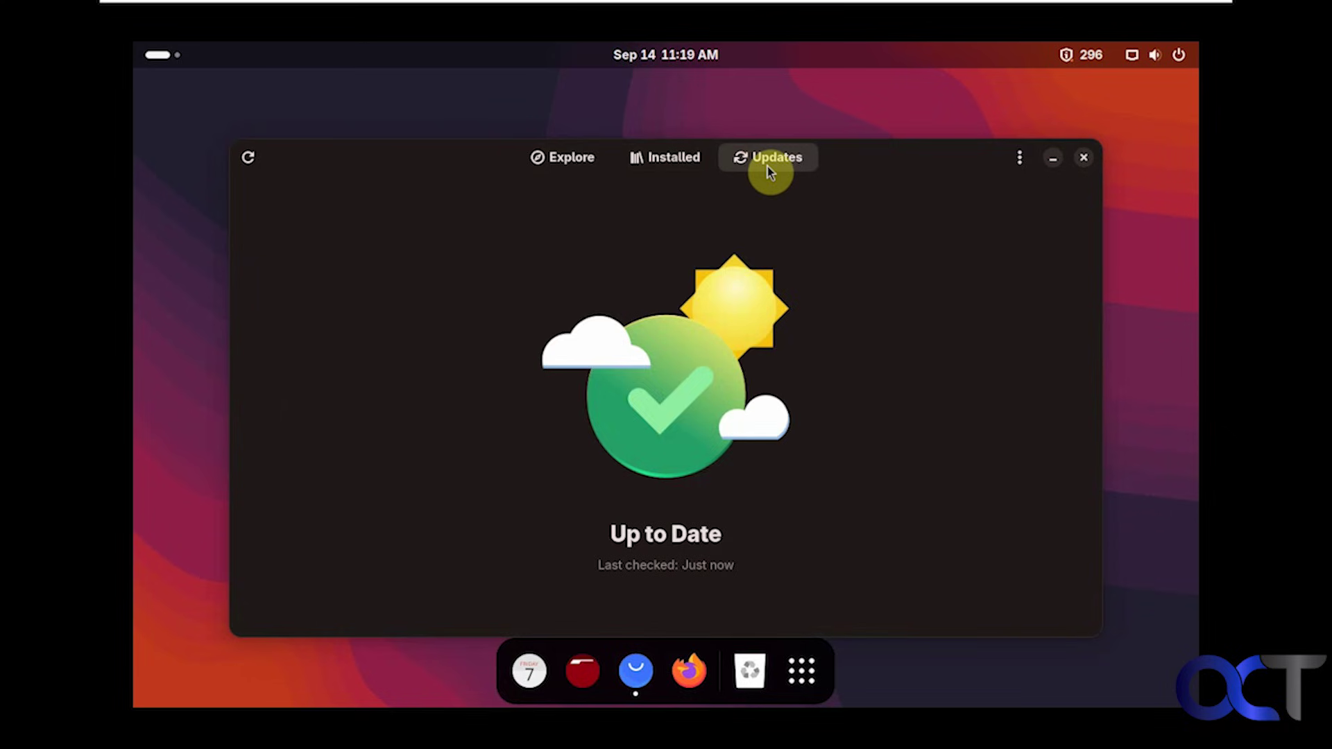
- Return to the Explore page and scroll down through Editor's Choice and New & Updated apps
click(587, 161)
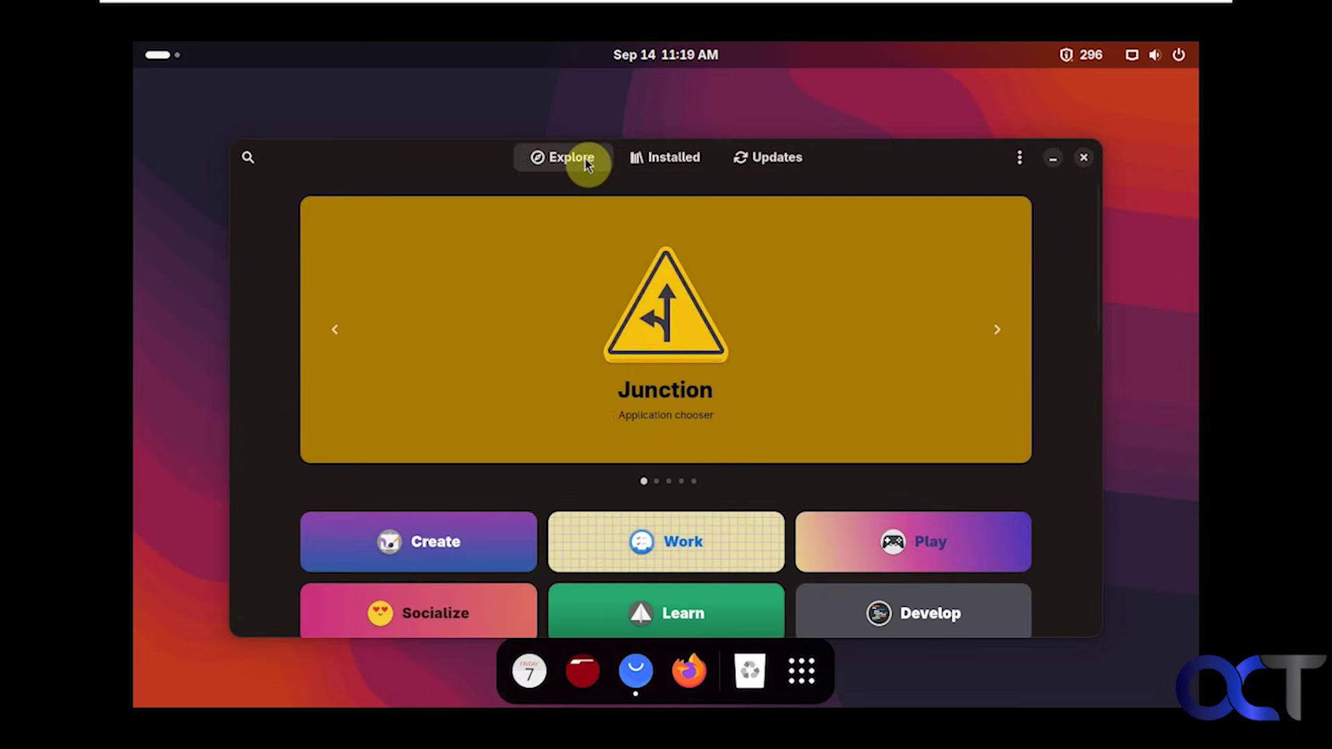
click(672, 166)
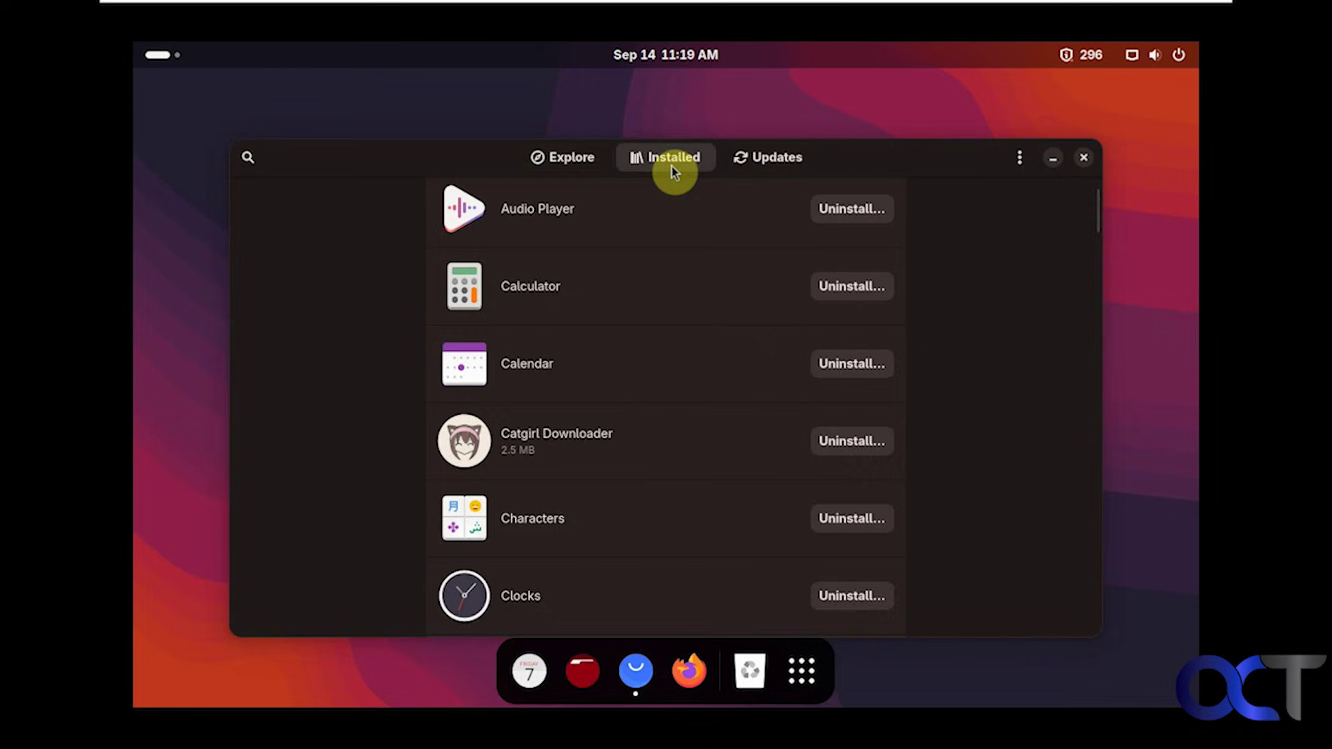
scroll(779, 288, up, 2)
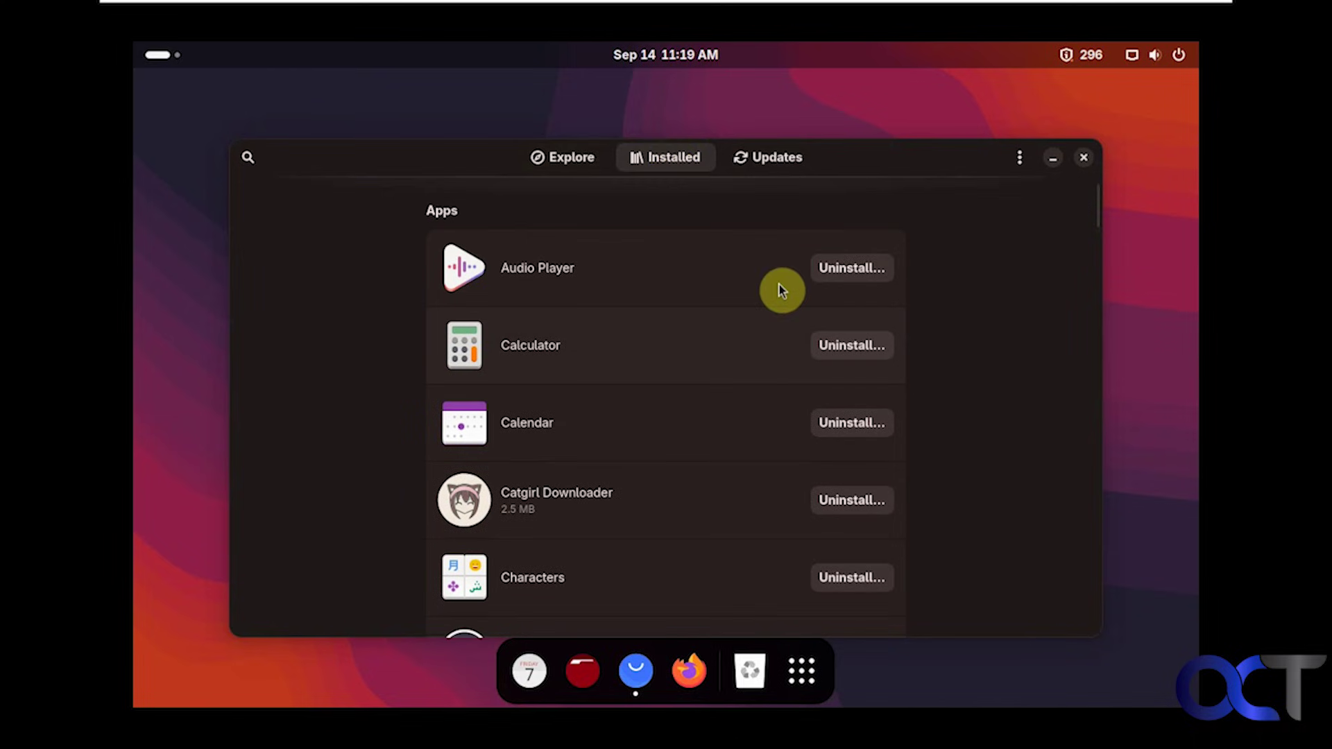
click(583, 165)
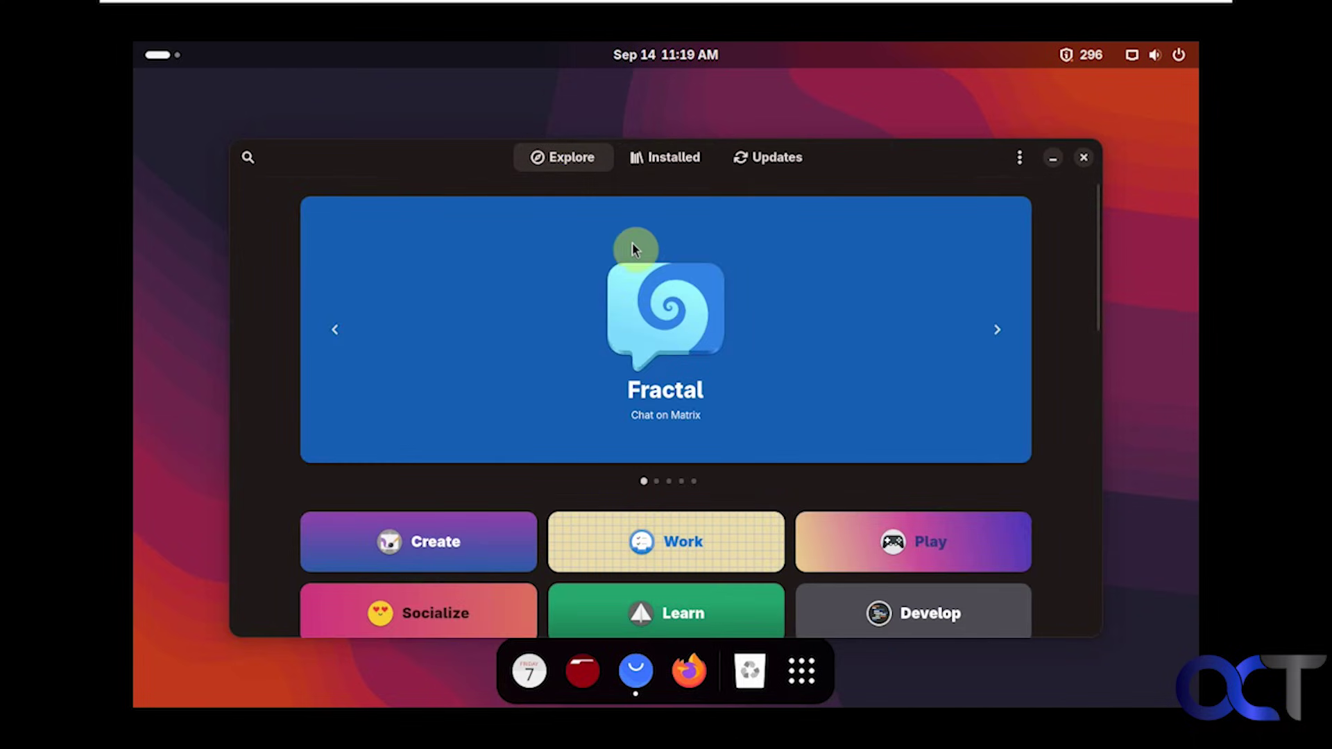
scroll(646, 512, down, 10)
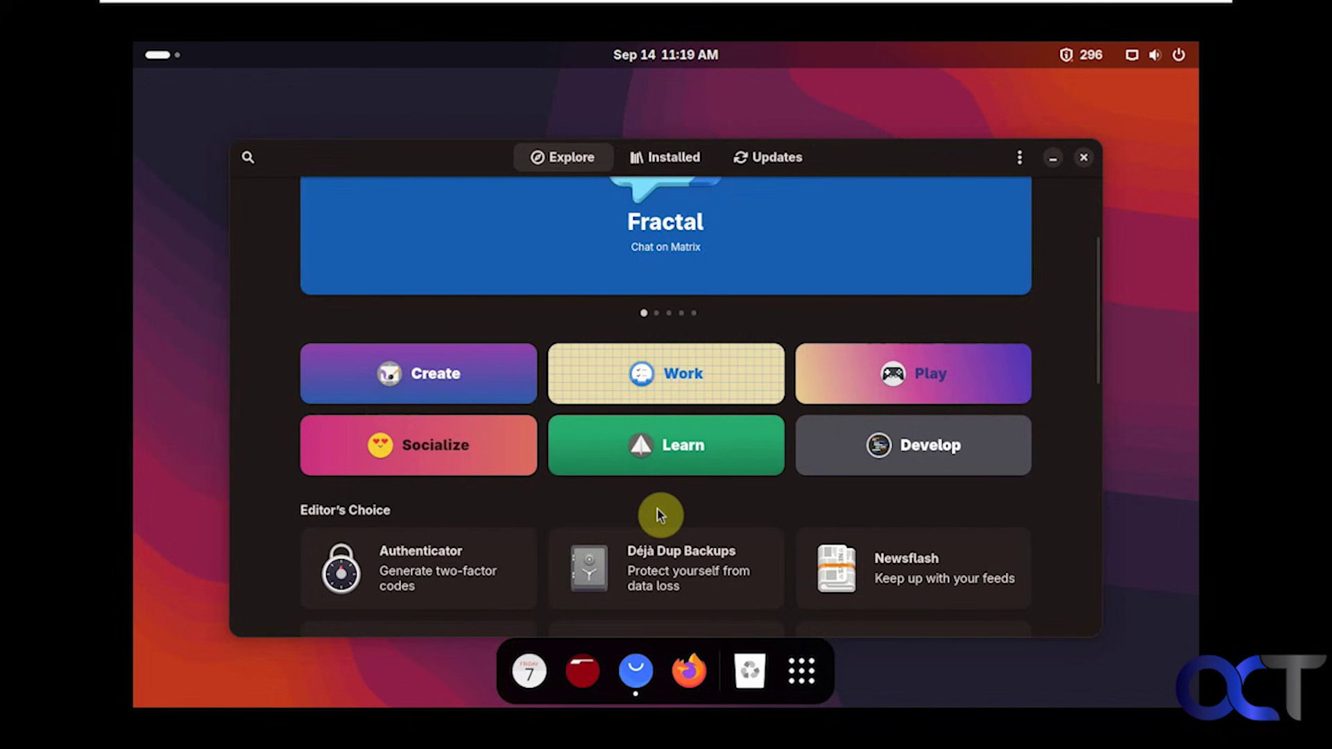
scroll(659, 517, down, 10)
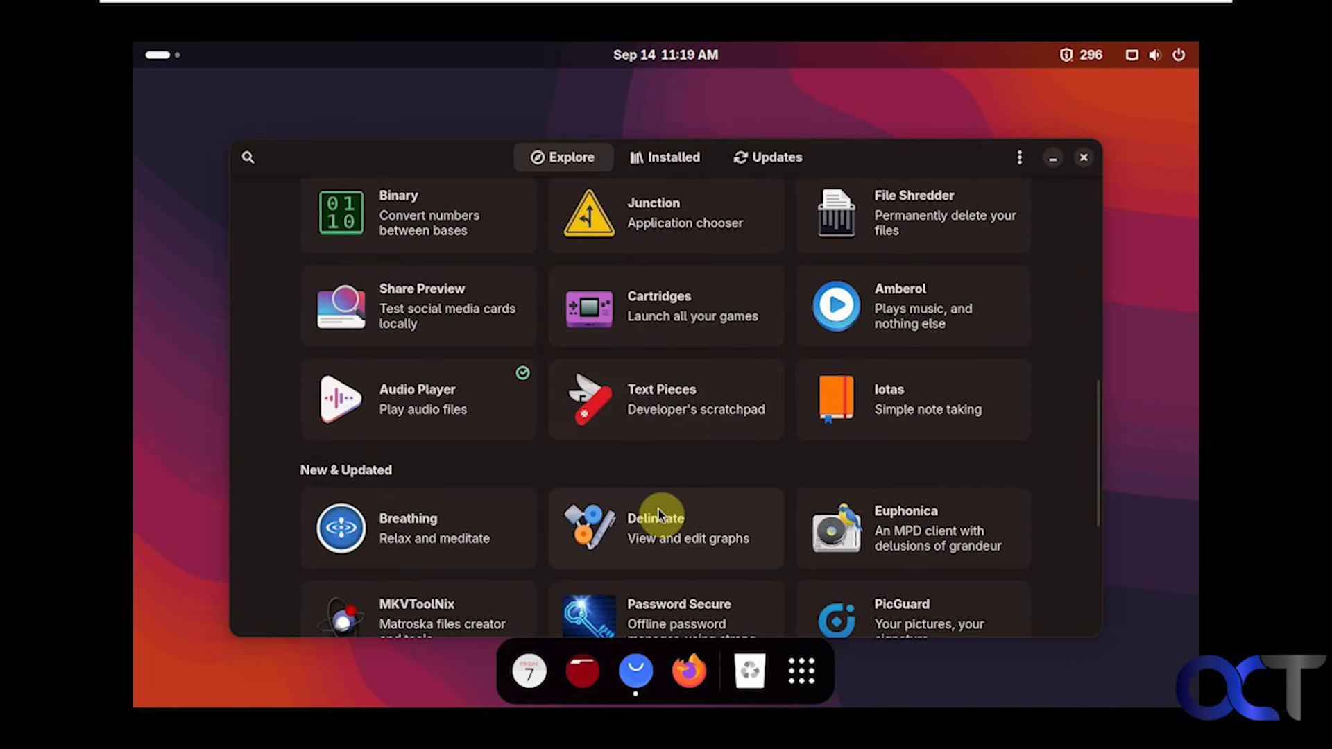
scroll(659, 509, down, 2)
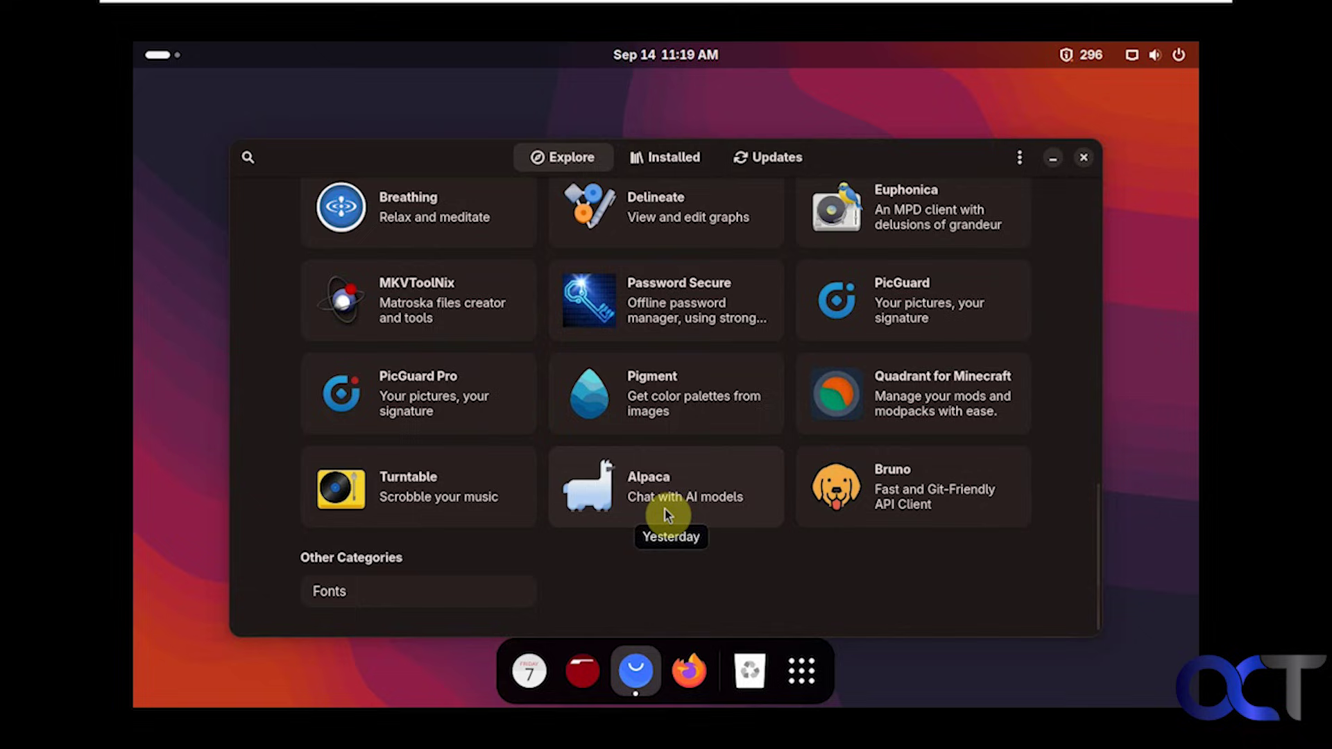
- View the Software Repositories settings from the main menu, then close them
click(1018, 158)
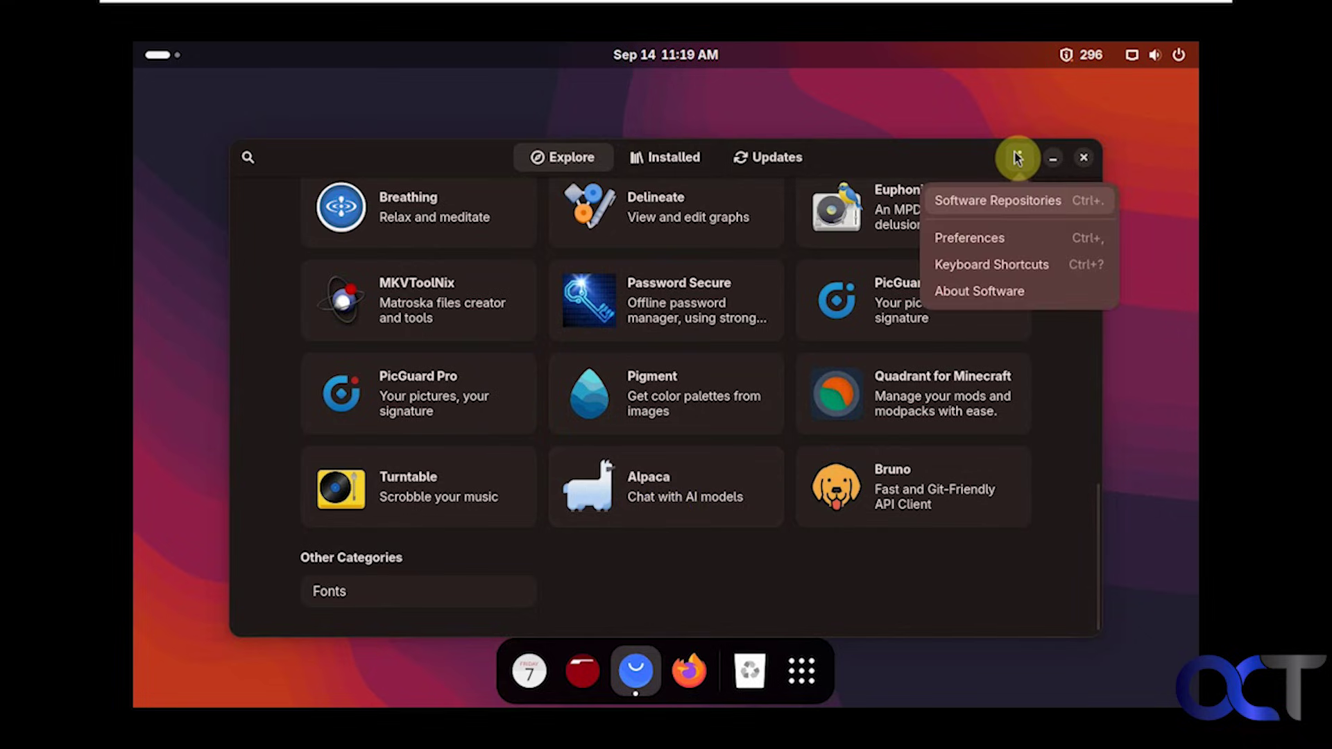
click(990, 201)
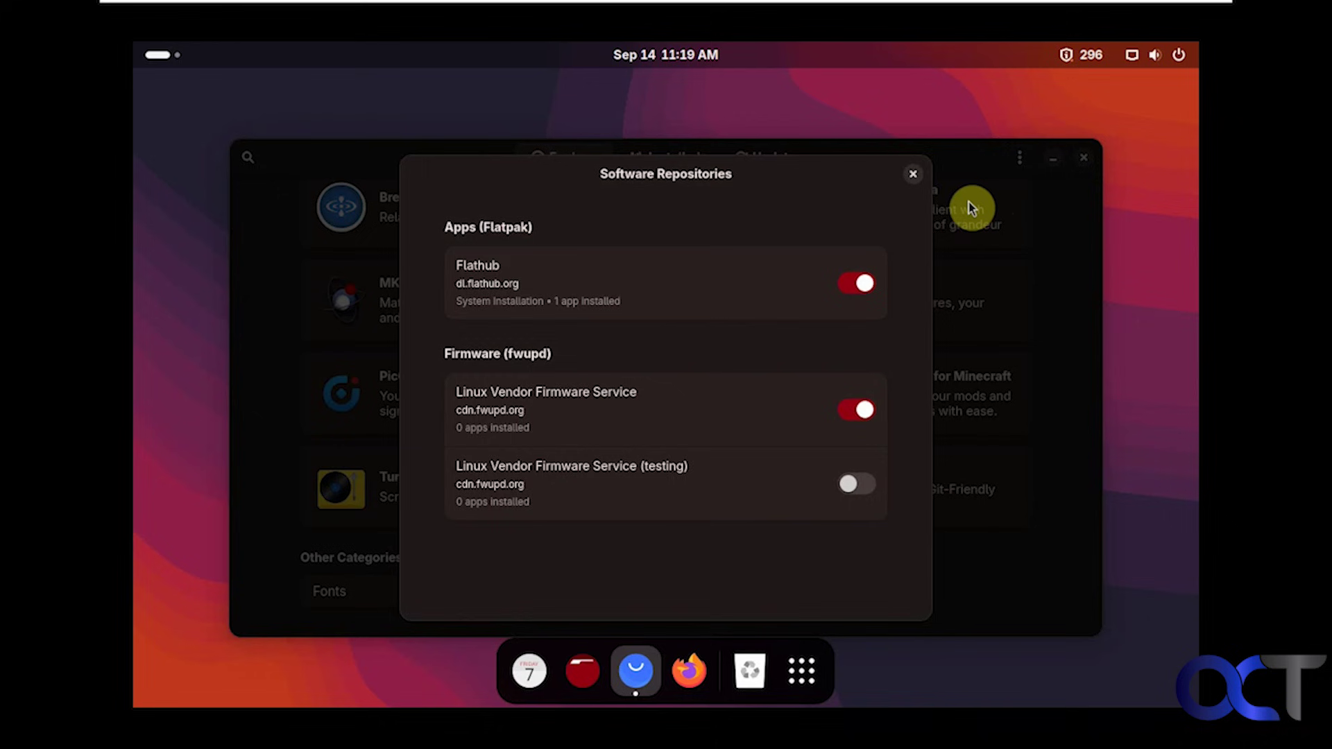
click(913, 174)
- Look at Software preferences, then scroll Explore up to Iotas, Amberol and Text Pieces
click(1019, 158)
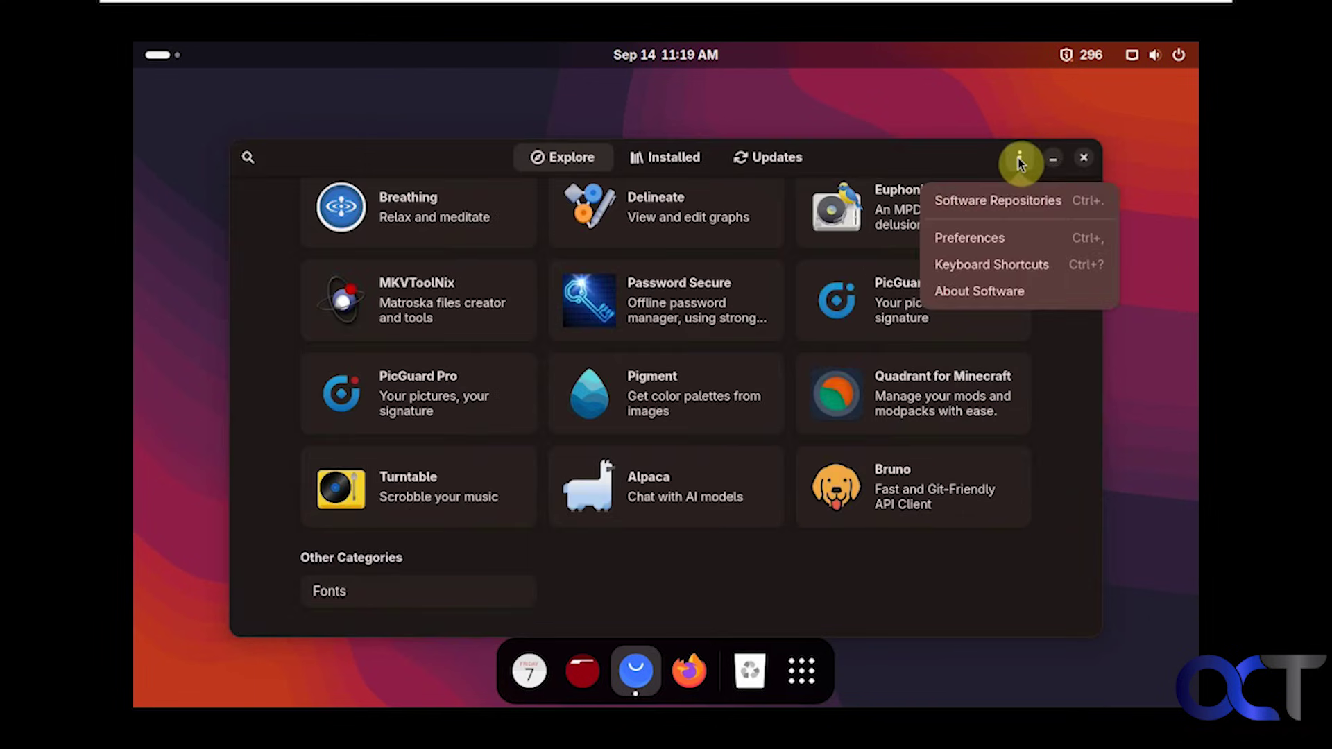
click(988, 237)
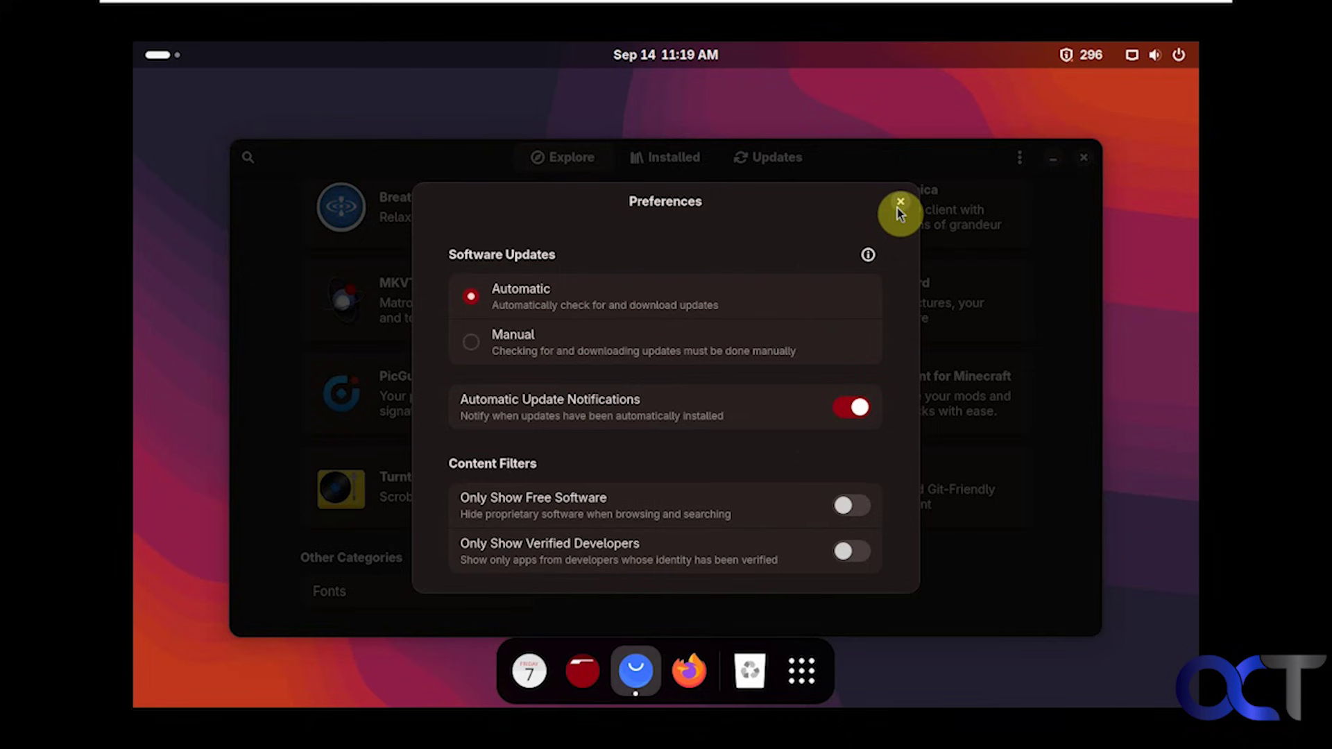
click(900, 204)
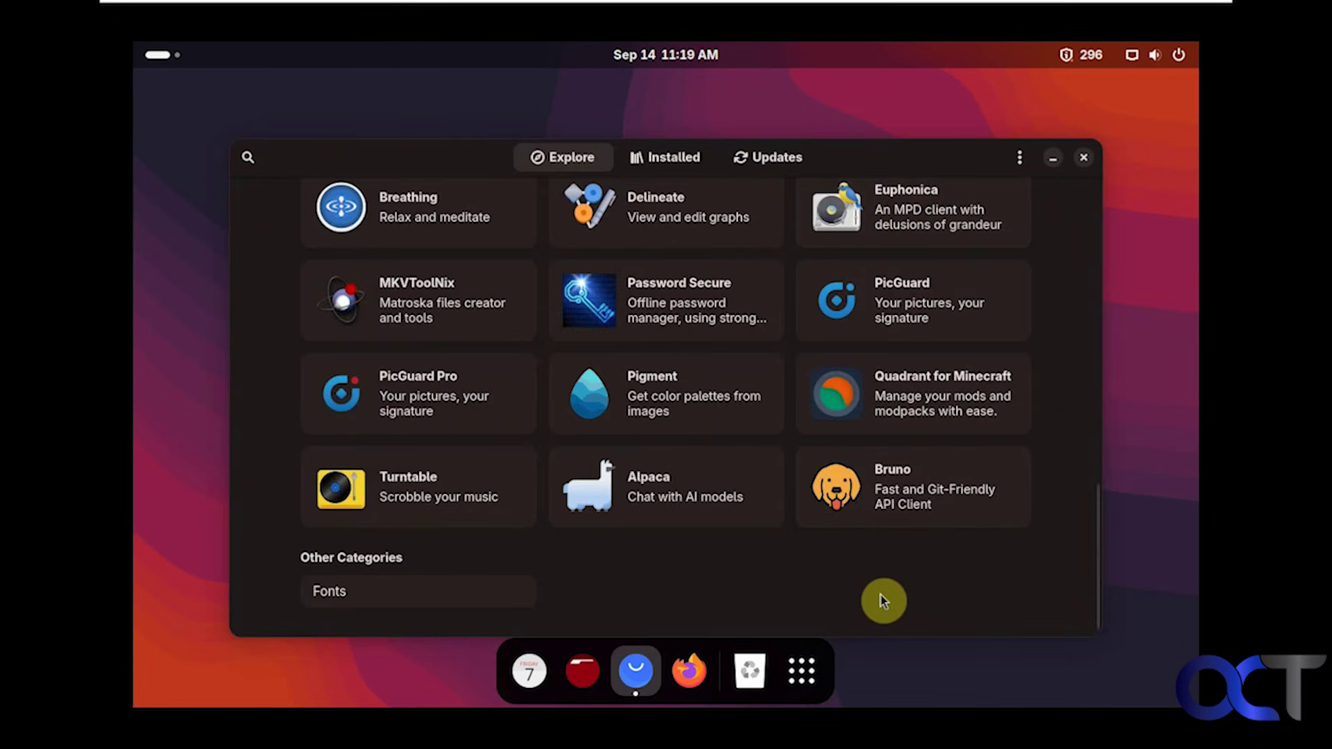
scroll(891, 597, up, 1)
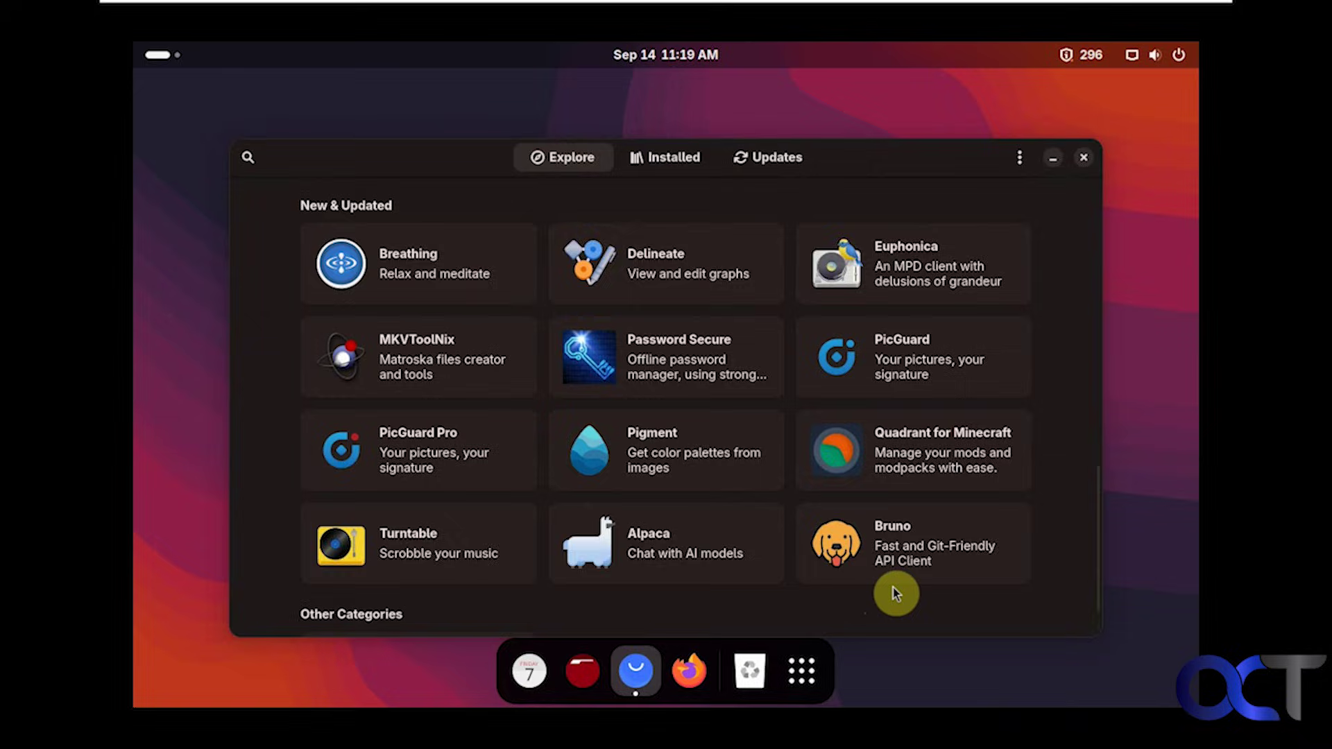
scroll(895, 593, up, 3)
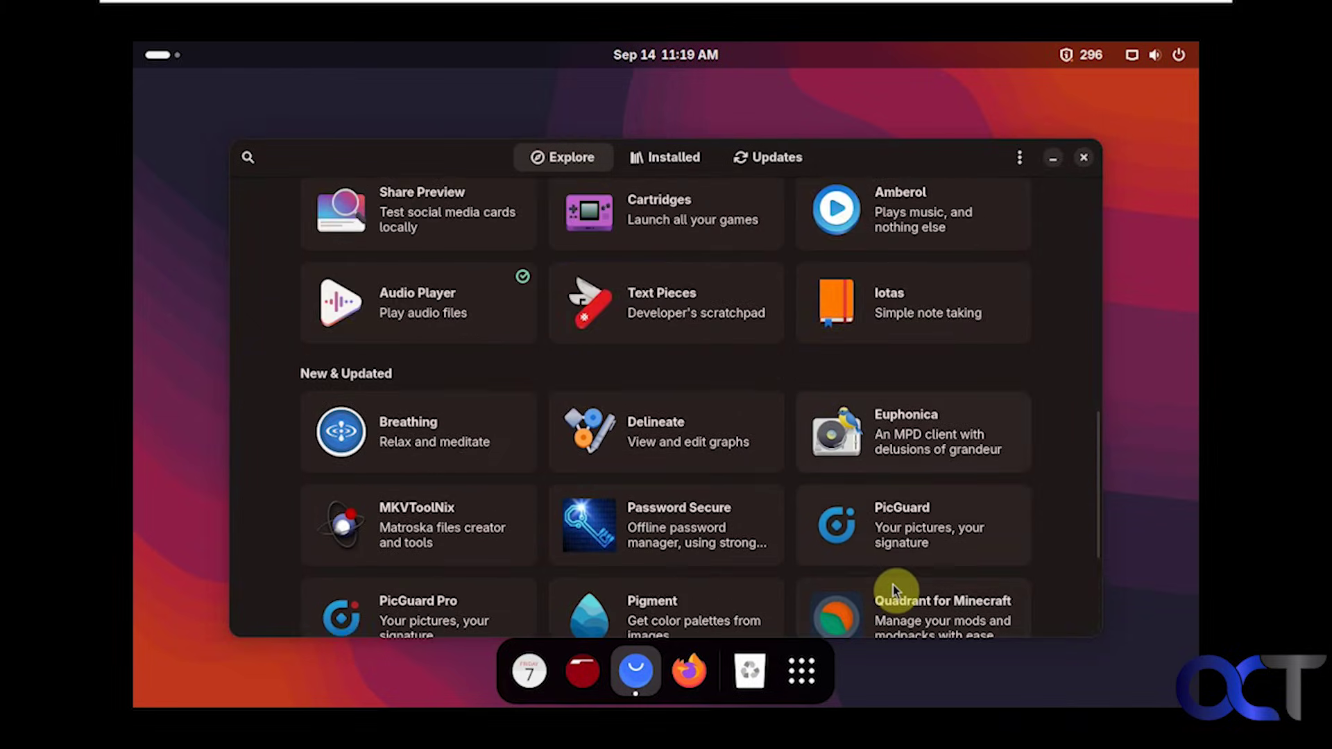
- Install Iotas from its details page, open it once, then close Iotas and Software
click(909, 313)
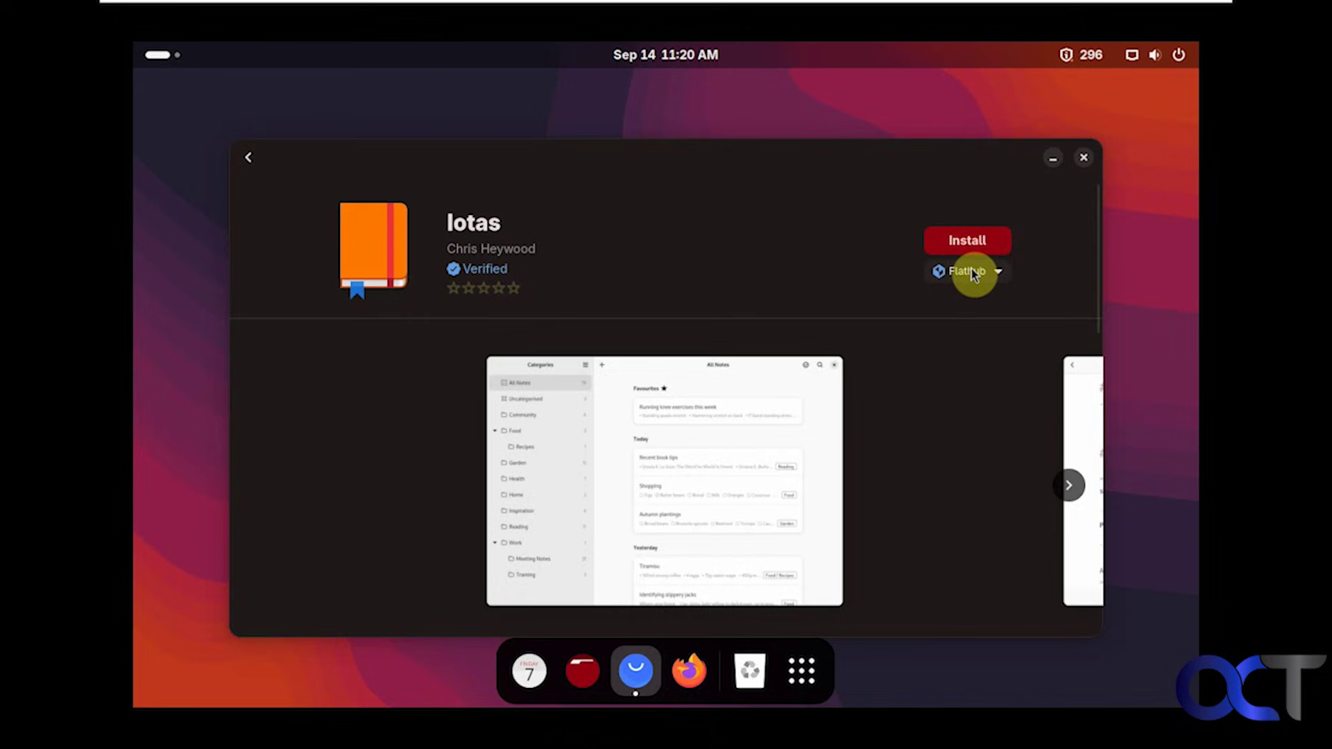
click(967, 242)
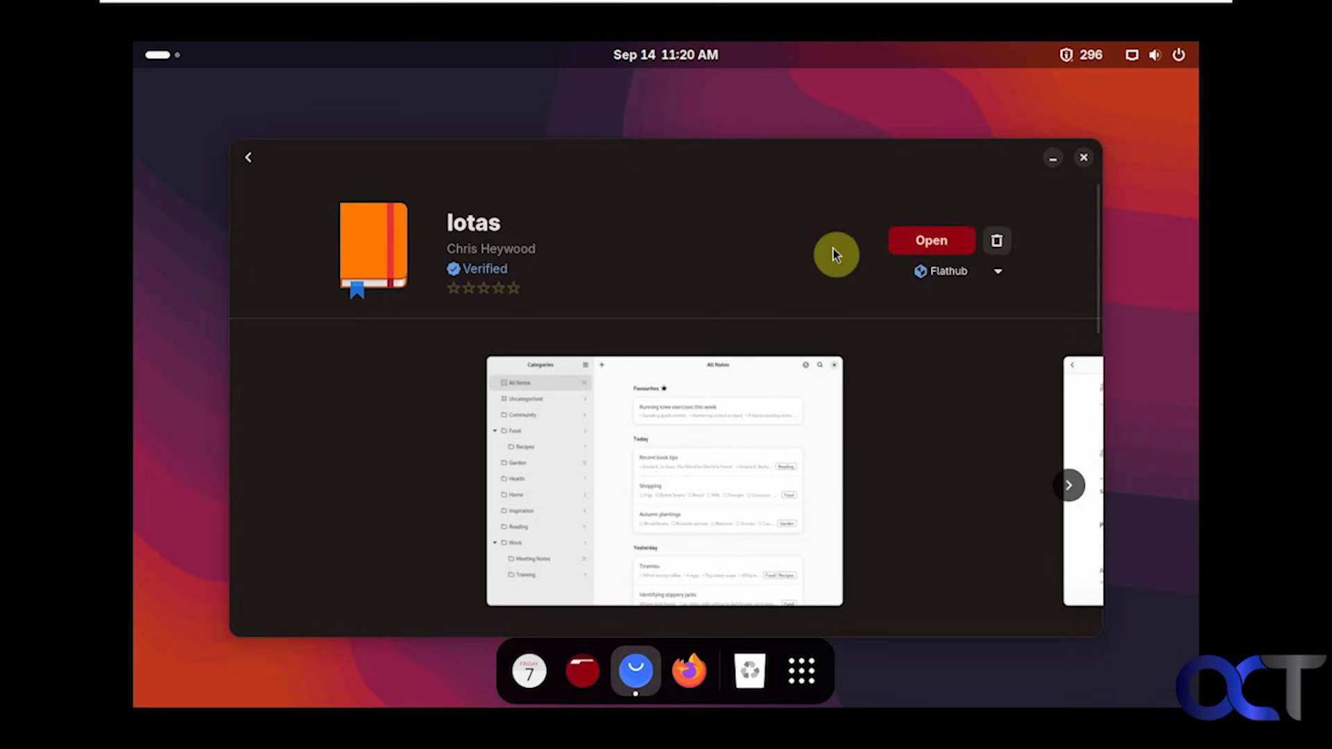
click(907, 248)
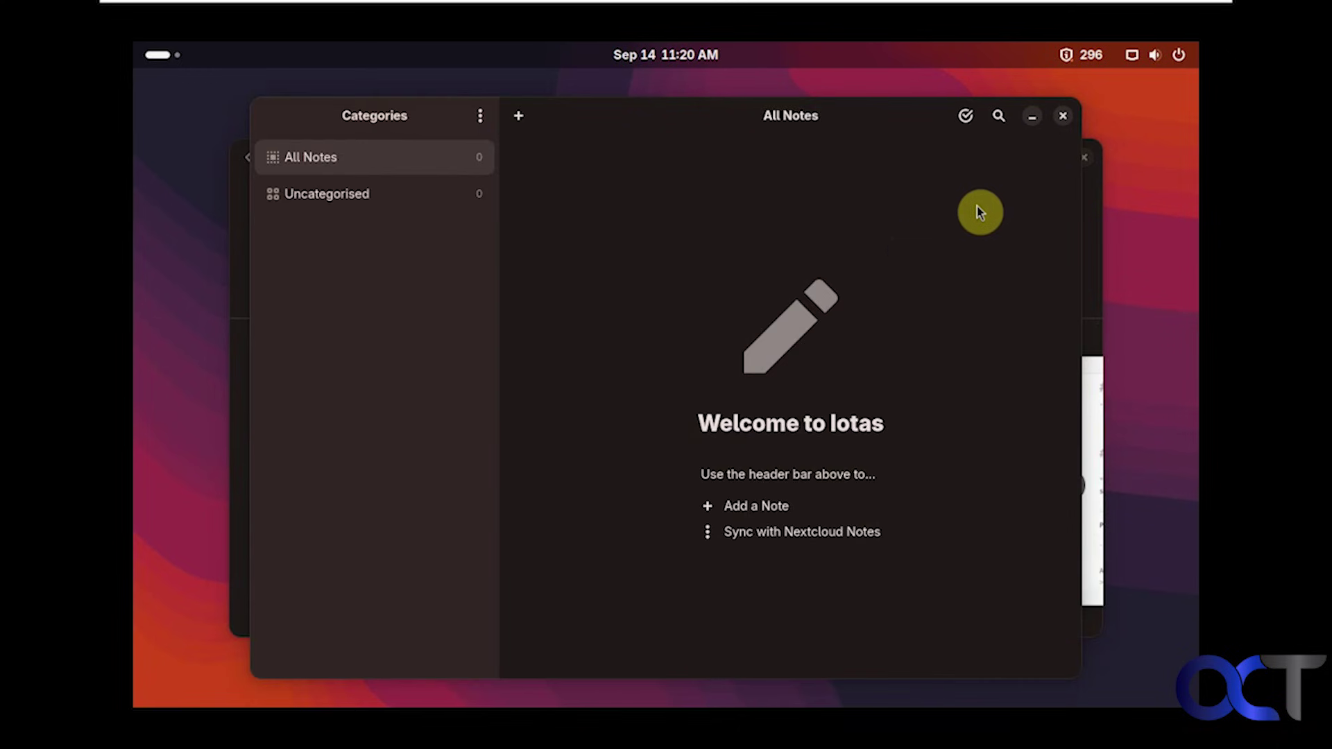
click(1063, 118)
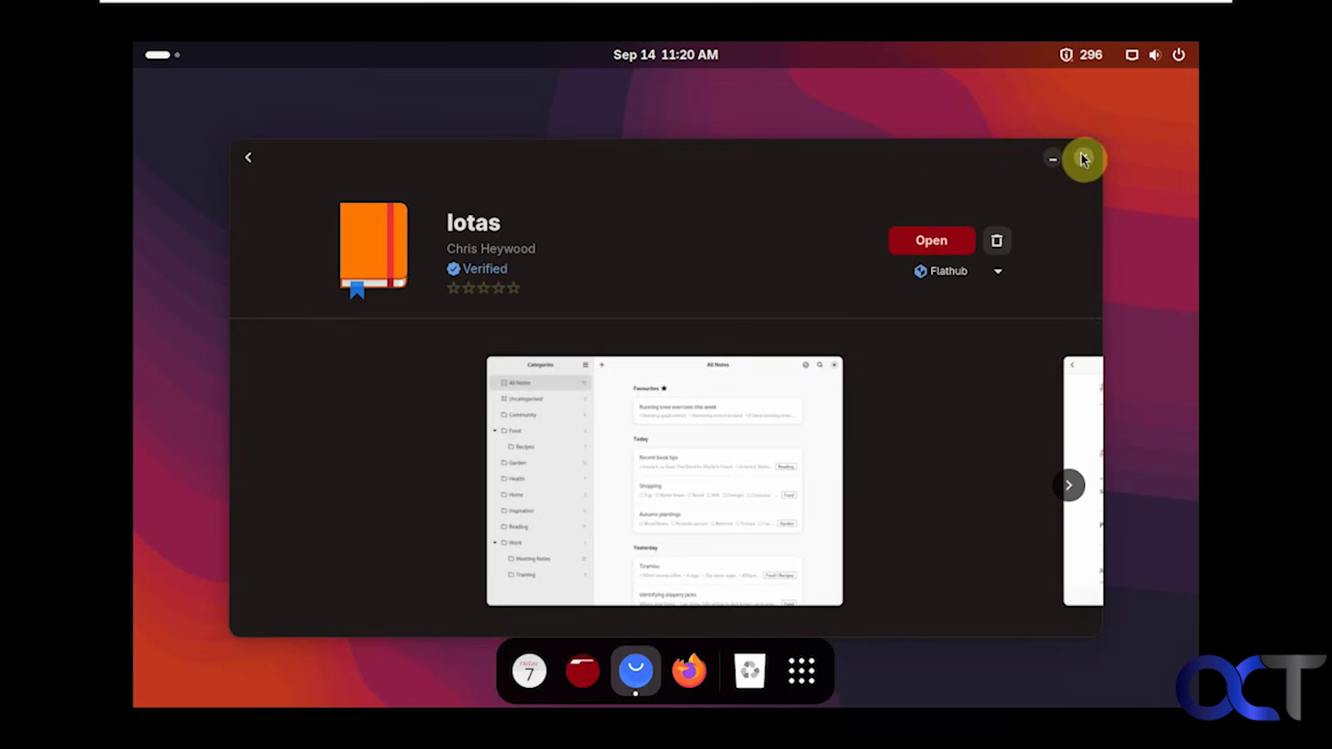
click(1083, 155)
- Browse both pages of the System folder on app-grid page two, then open Utilities
click(817, 666)
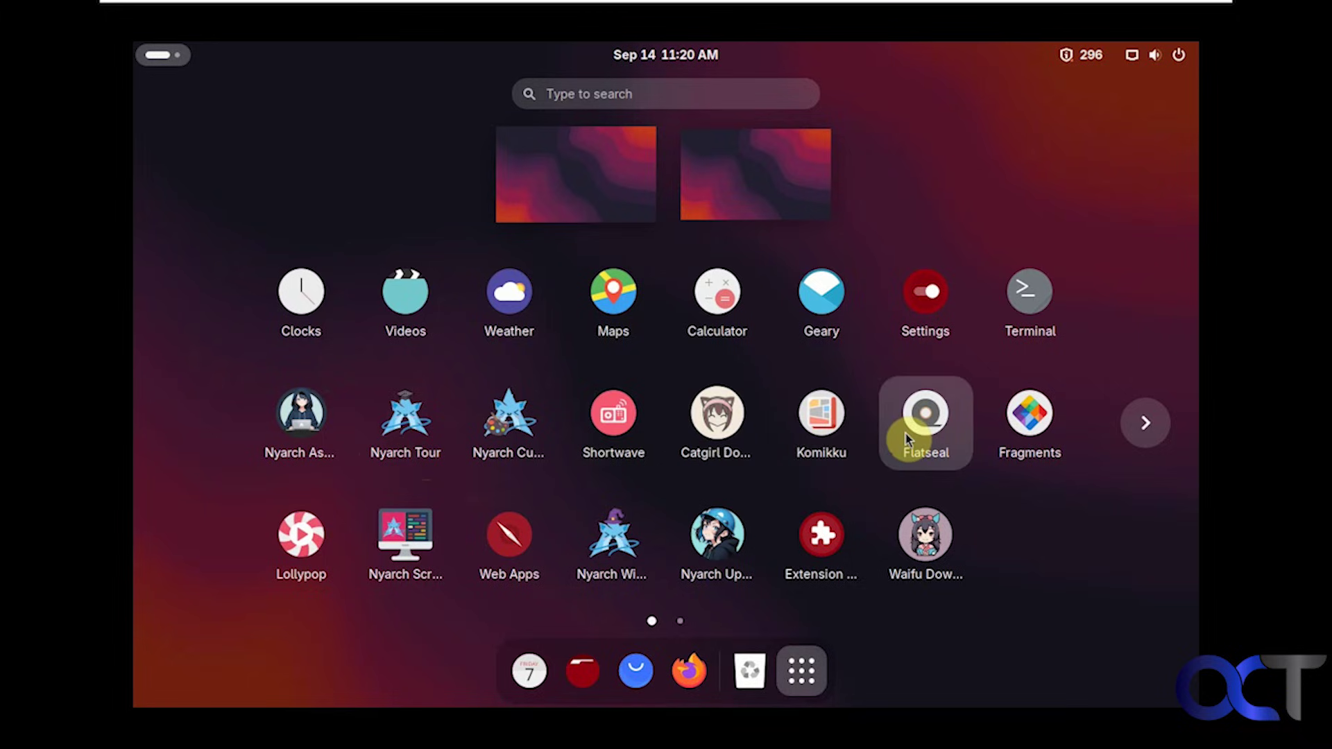
click(1146, 424)
click(605, 324)
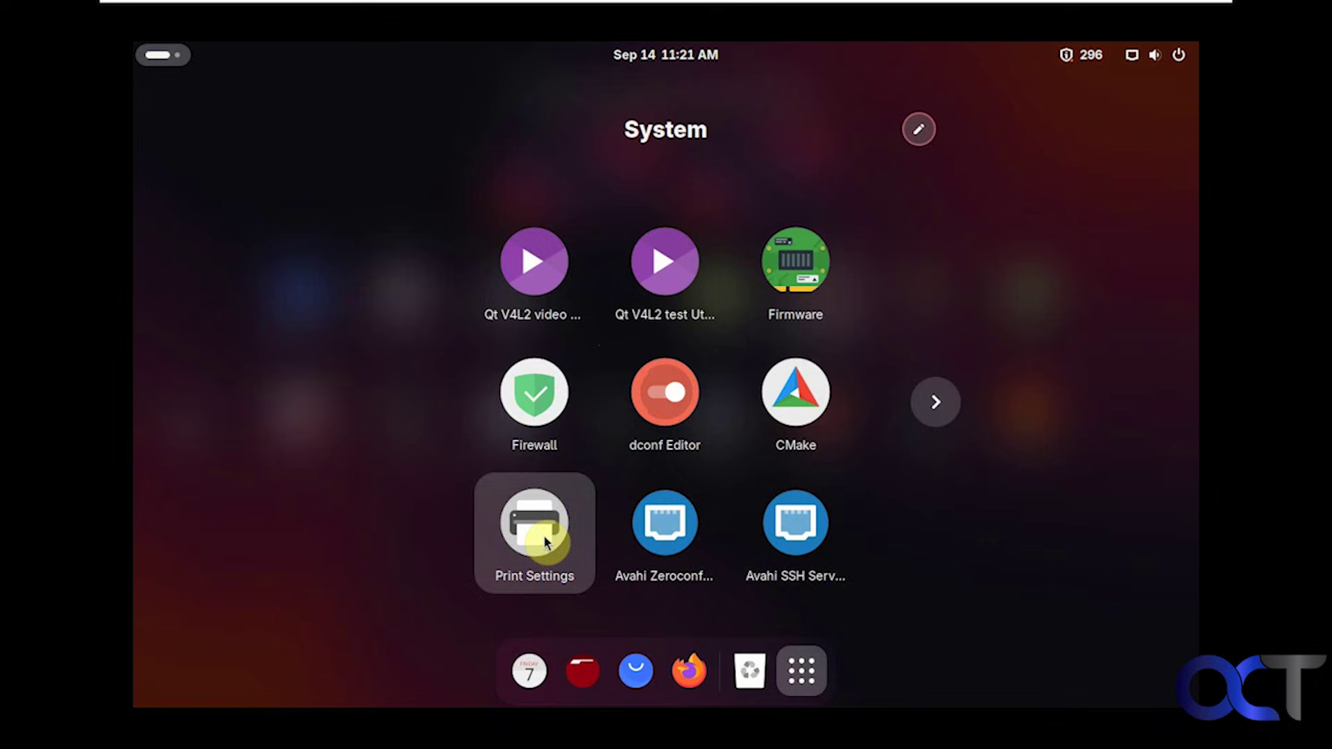
scroll(583, 352, down, 1)
click(386, 401)
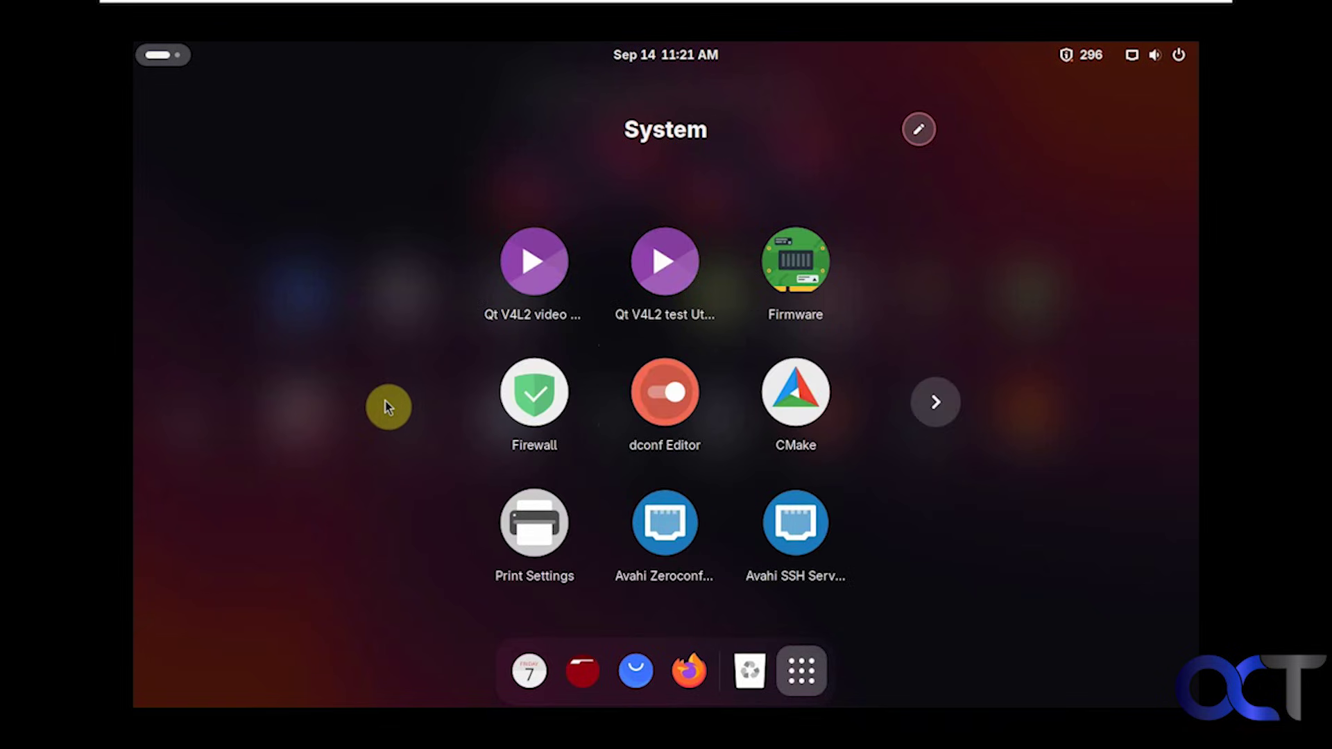
click(1019, 606)
click(840, 321)
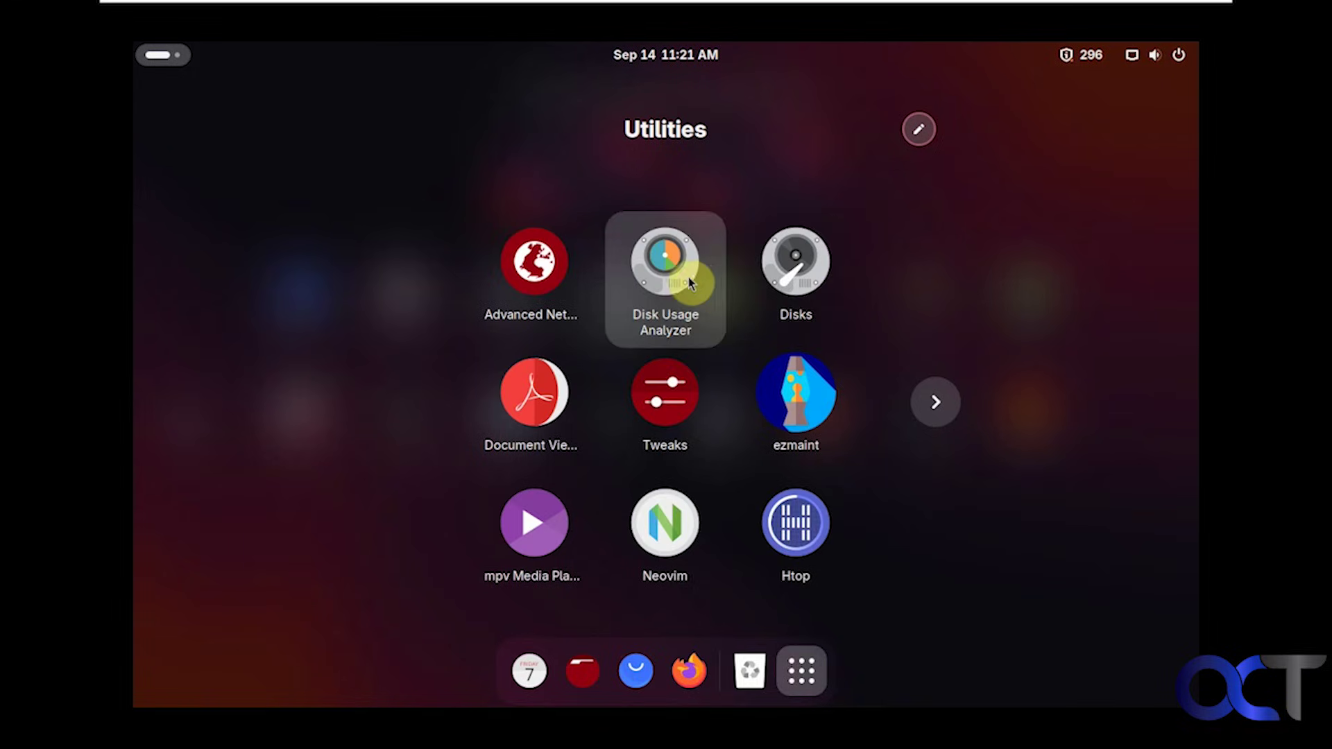
- Launch Disks, view the 64 GB Hard Disk details, then close it
click(794, 284)
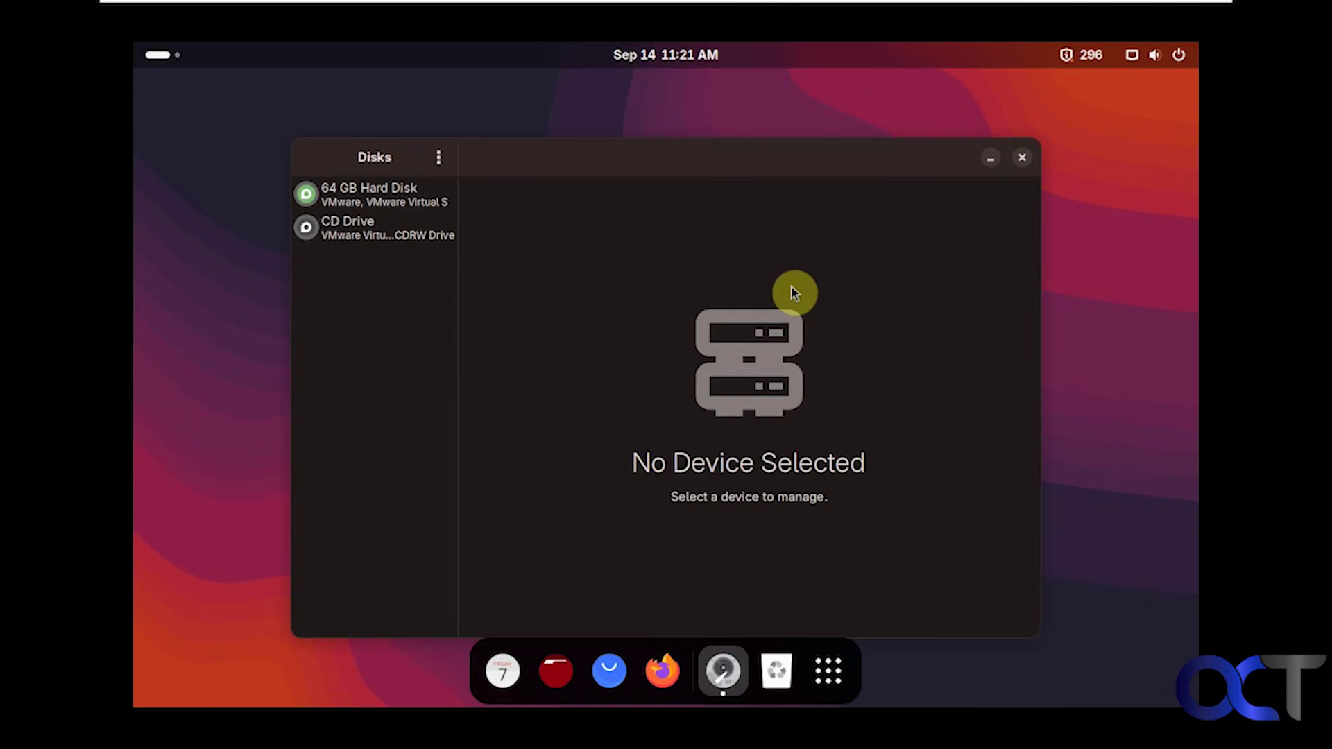
click(401, 201)
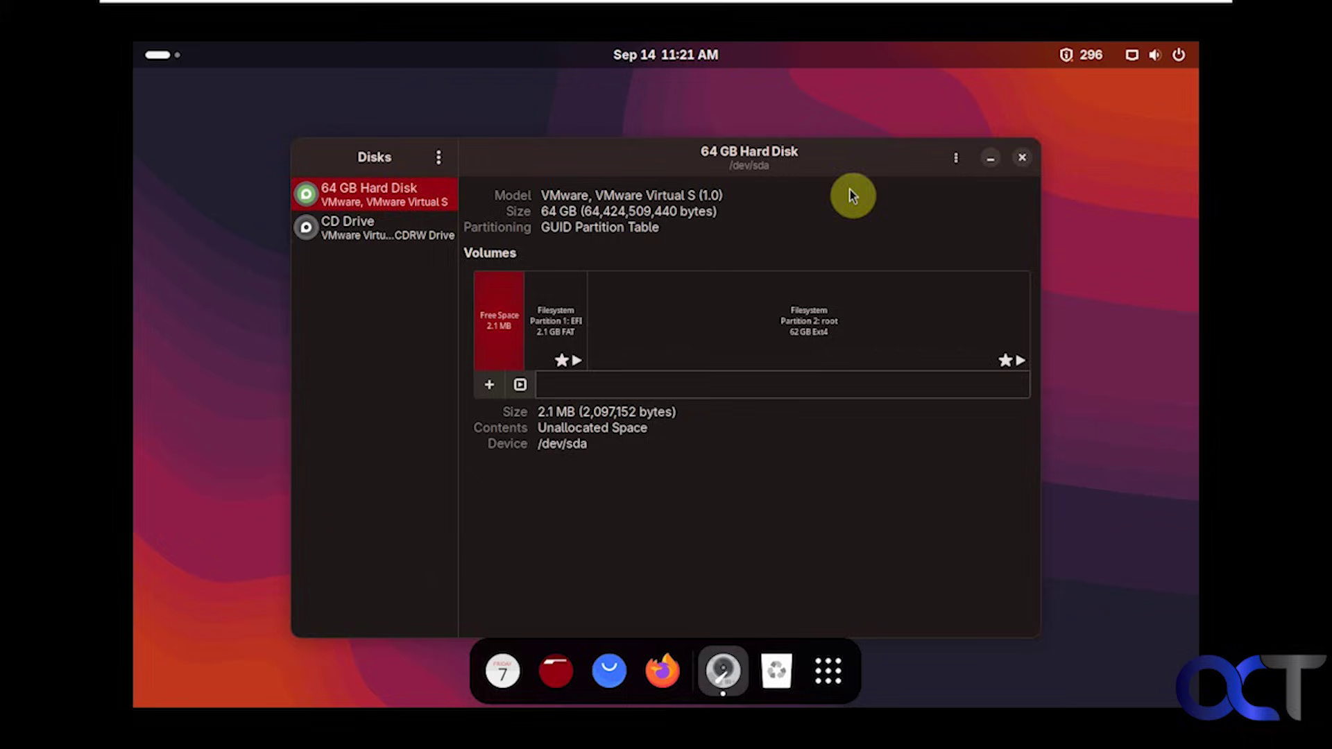
click(1021, 158)
- Launch Text Editor from the Utilities folder, then close its empty document
click(801, 667)
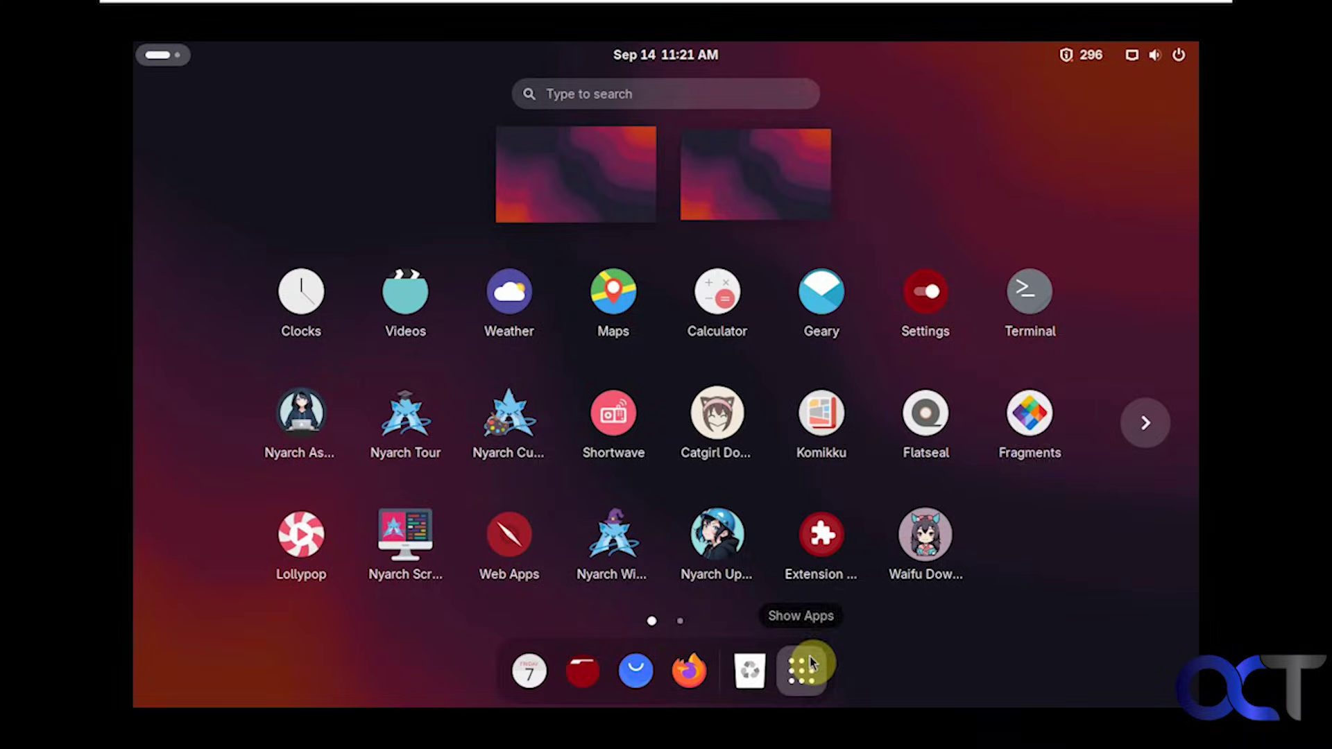
click(1138, 425)
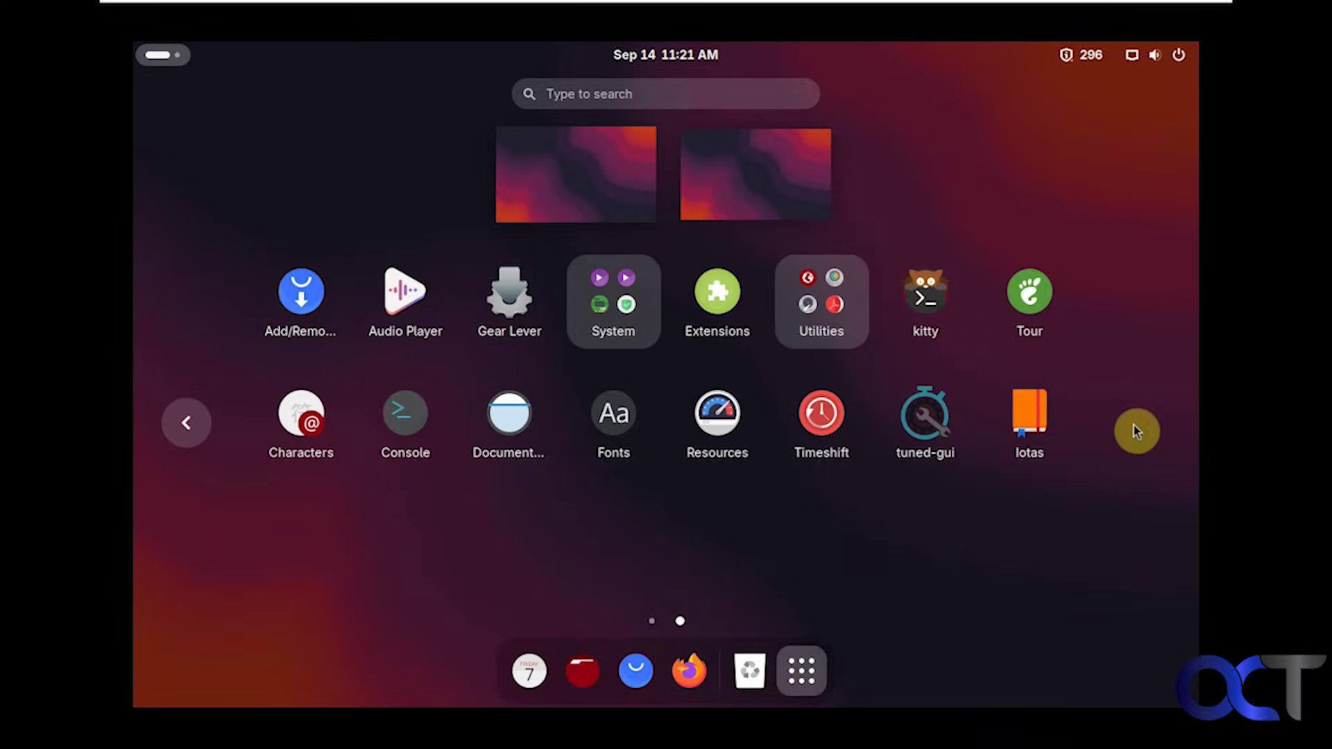
click(859, 314)
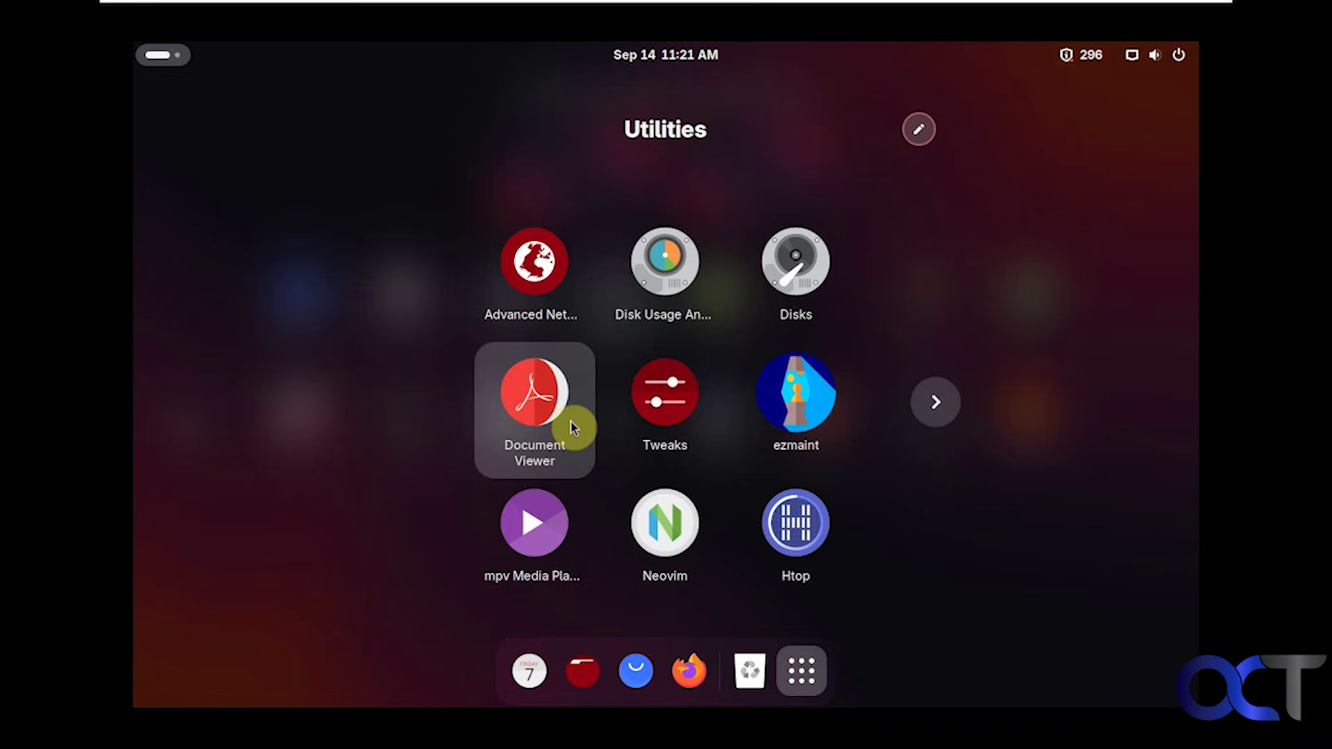
scroll(572, 422, down, 1)
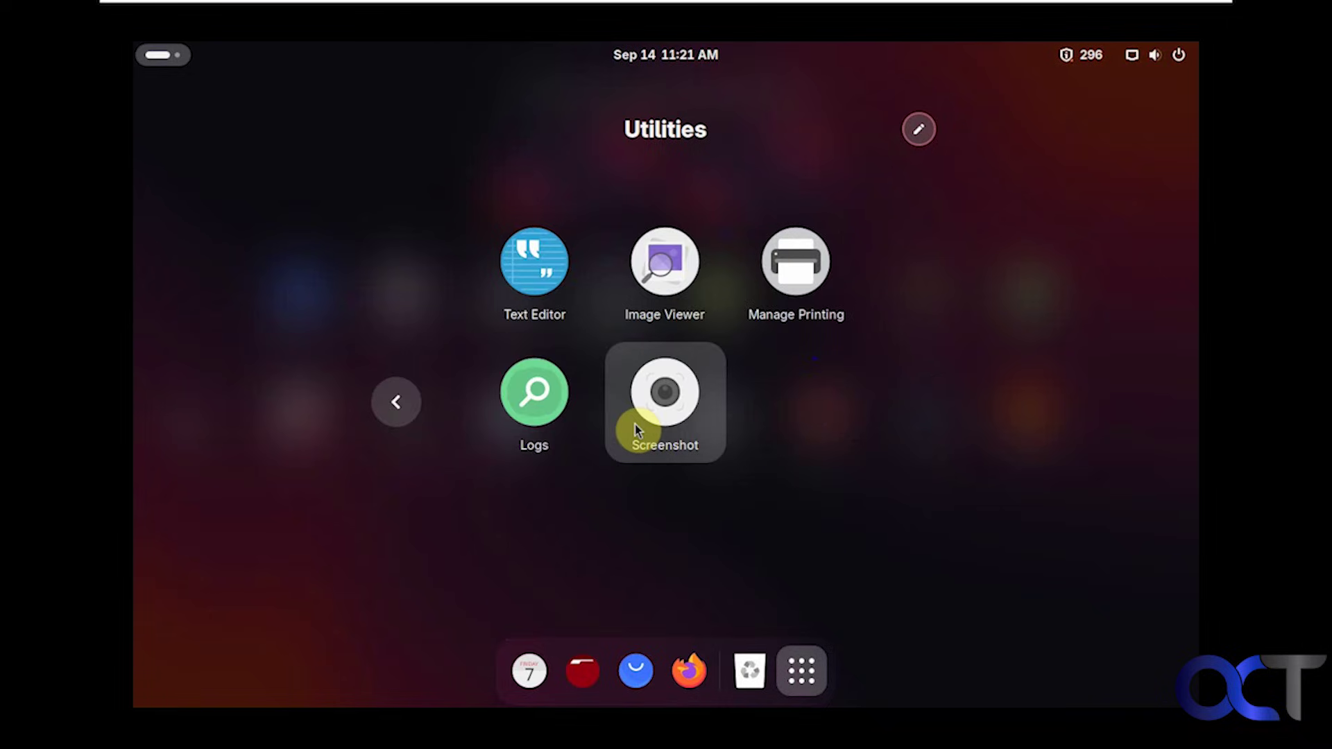
click(546, 278)
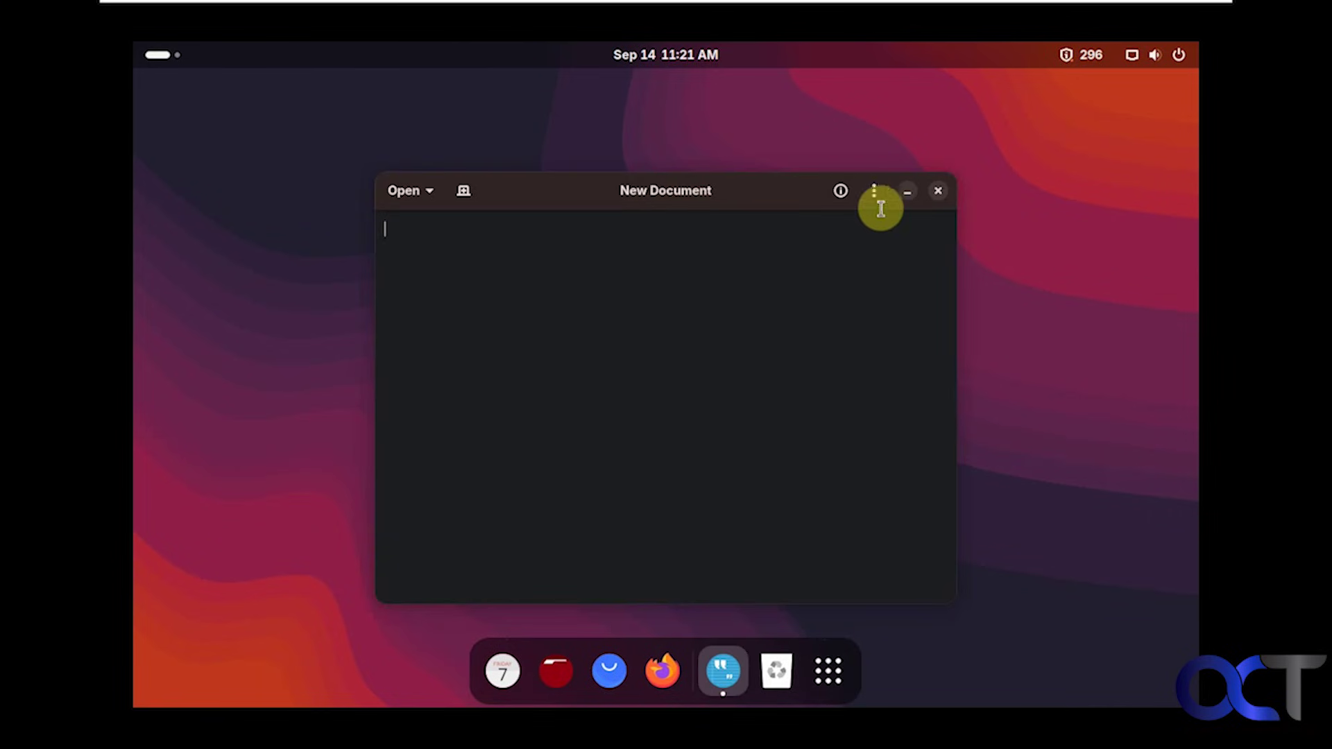
click(937, 191)
- Reopen the app grid and flip to page two and back to page one
click(817, 665)
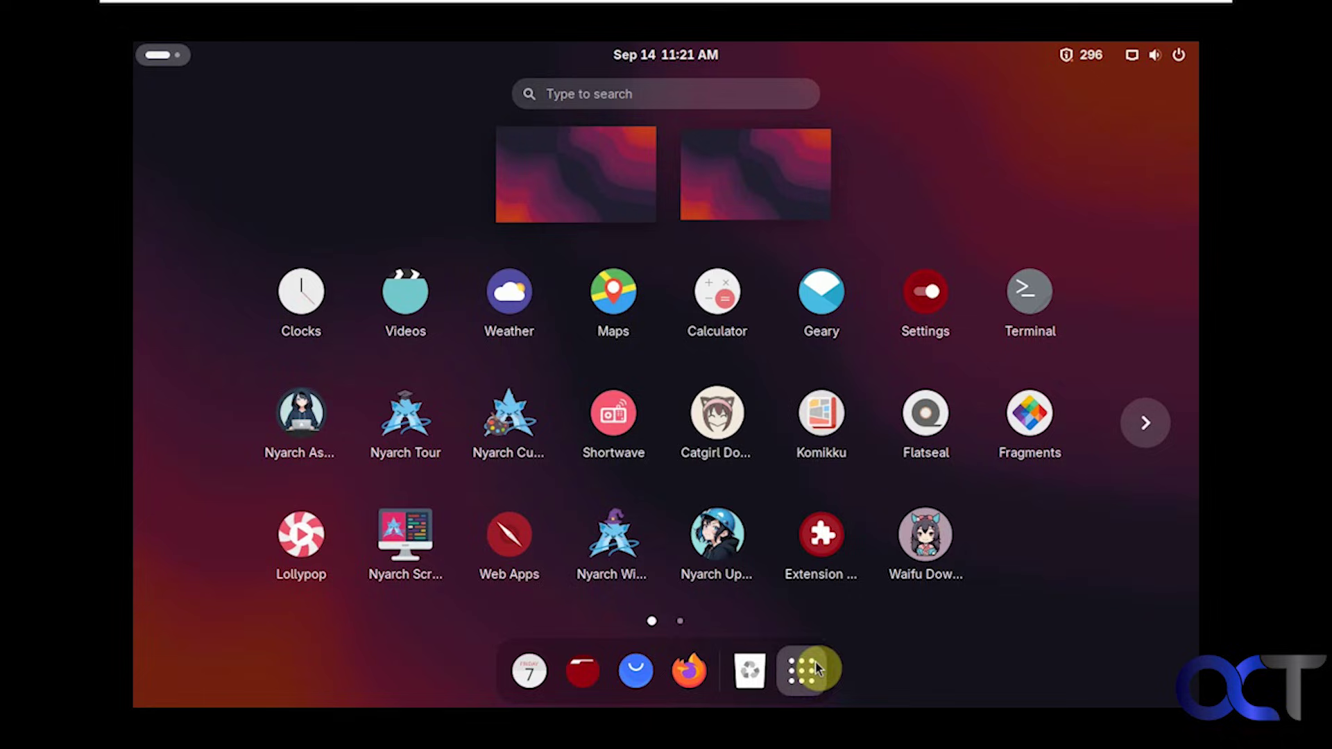
click(1148, 426)
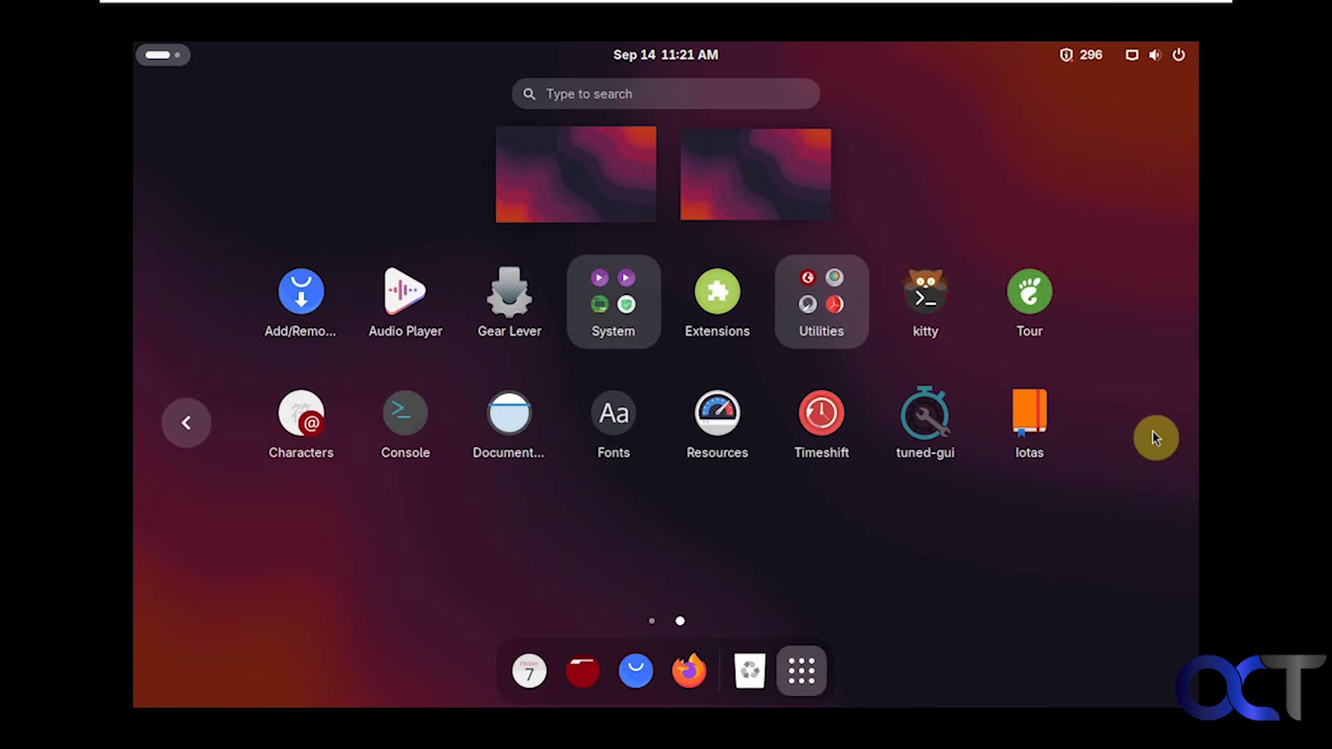
click(185, 426)
- Launch Settings and view the Network, Bluetooth, Displays and Sound panels
click(929, 305)
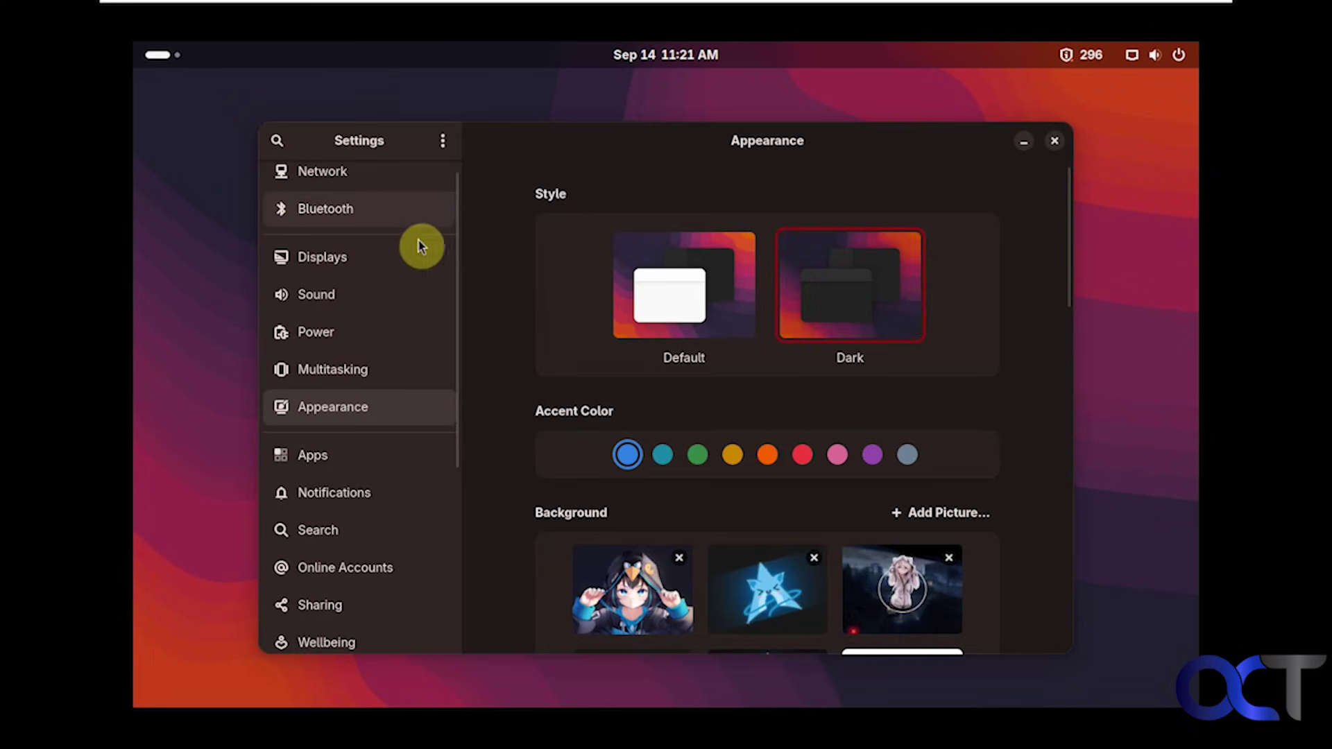
scroll(416, 208, up, 1)
click(360, 185)
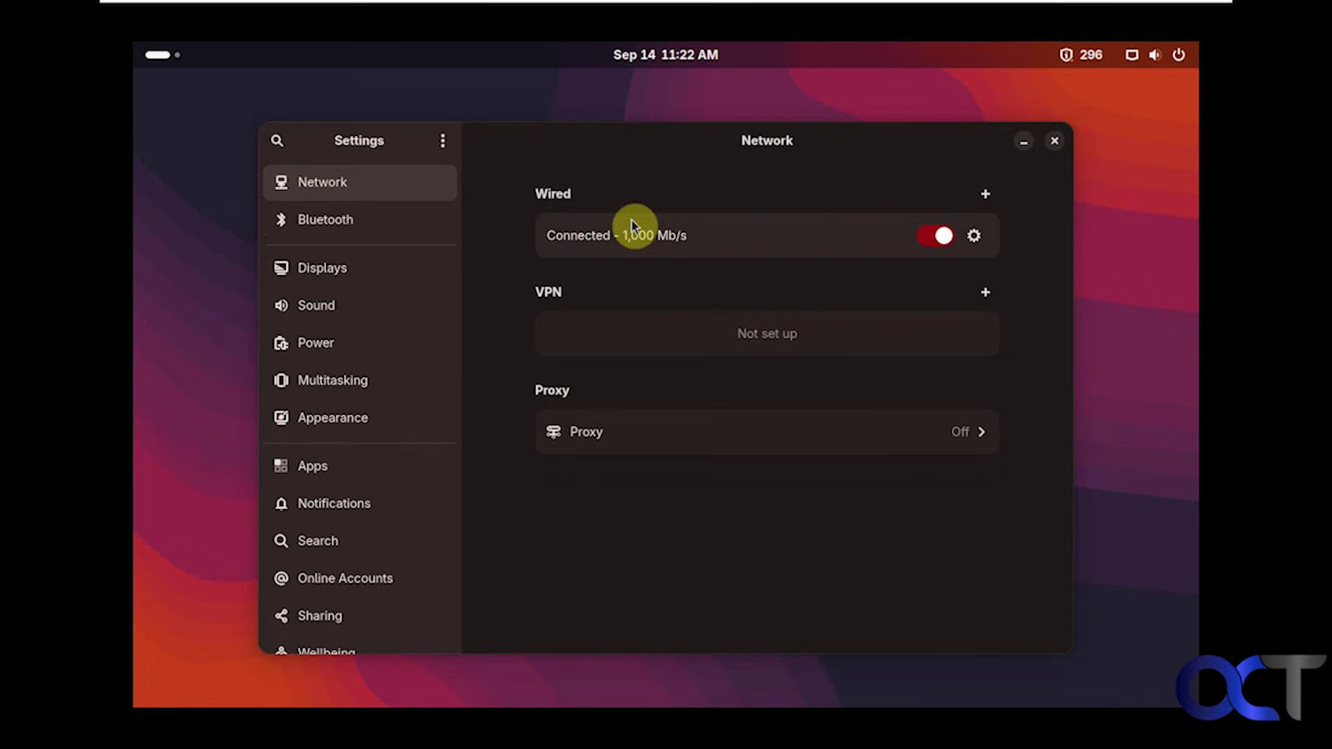
click(377, 231)
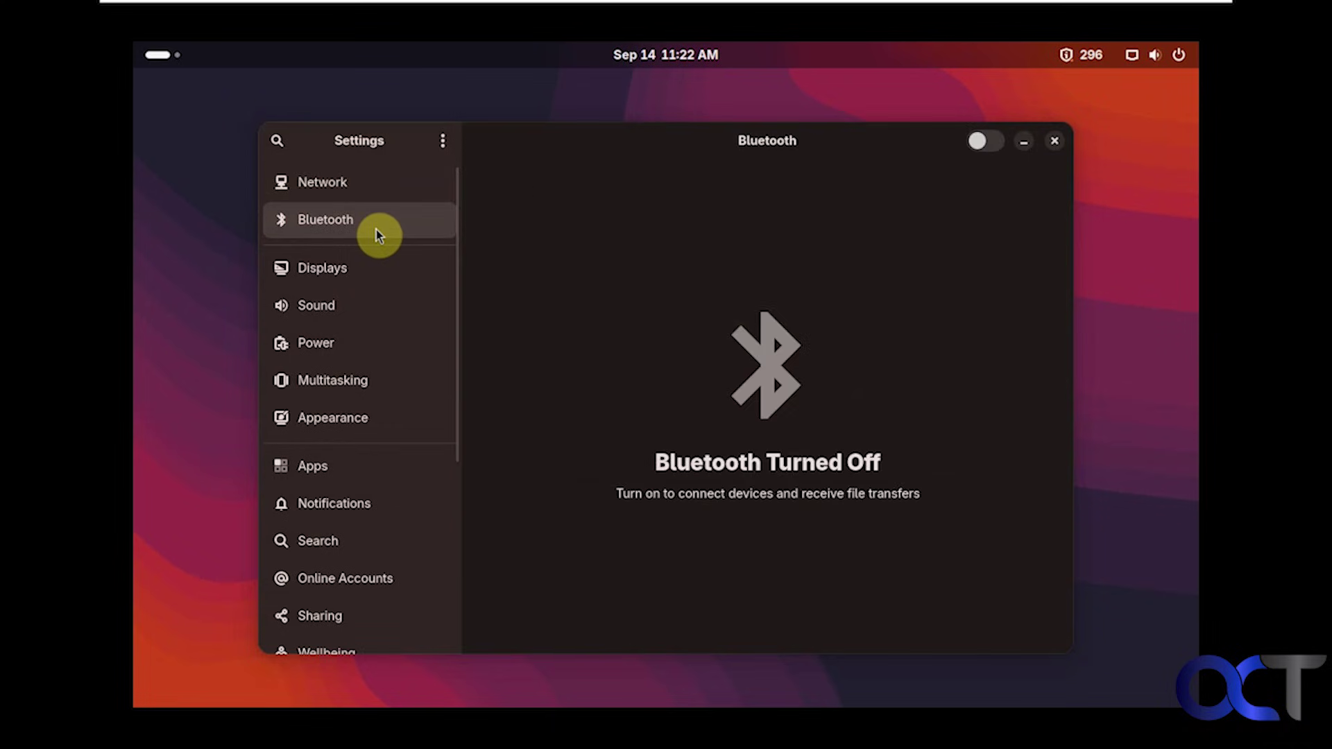
click(363, 272)
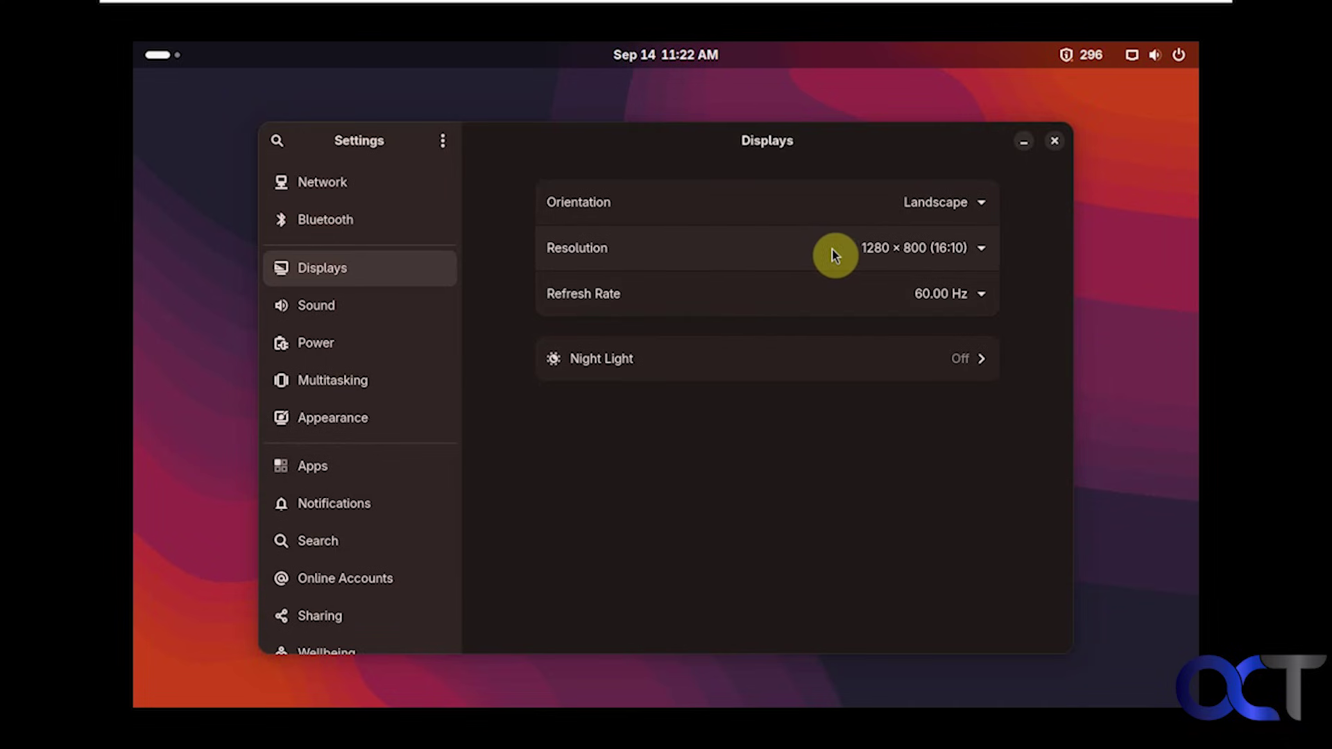
click(401, 307)
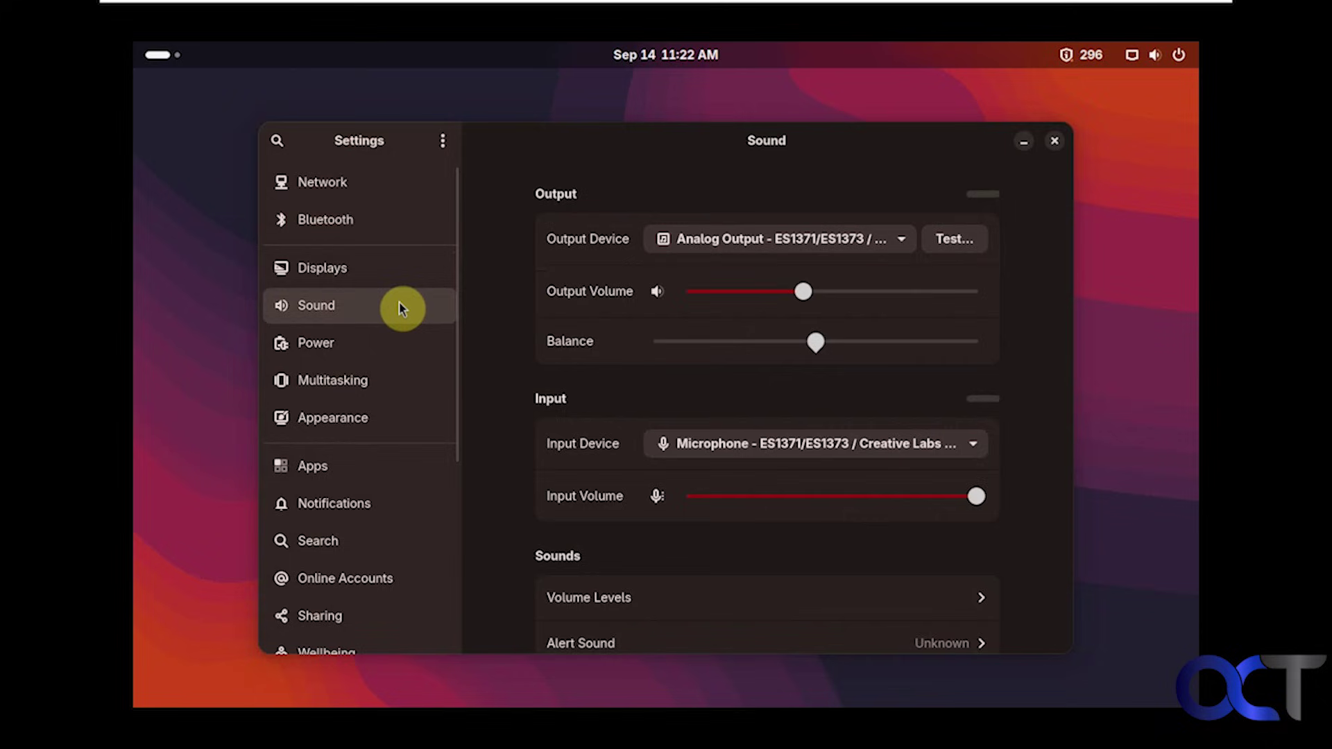
scroll(664, 364, down, 1)
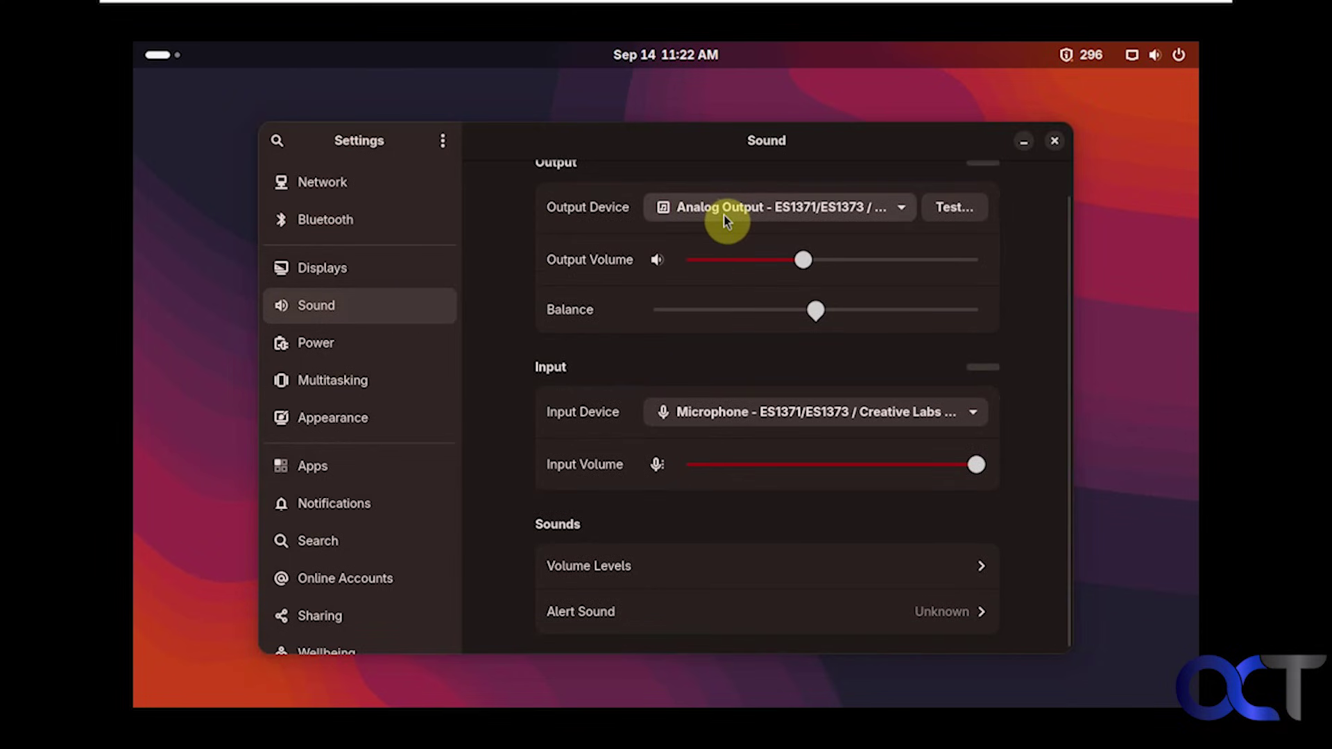
- Switch off Automatic Screen Blank in Power, then view Multitasking, Appearance and Apps
click(380, 344)
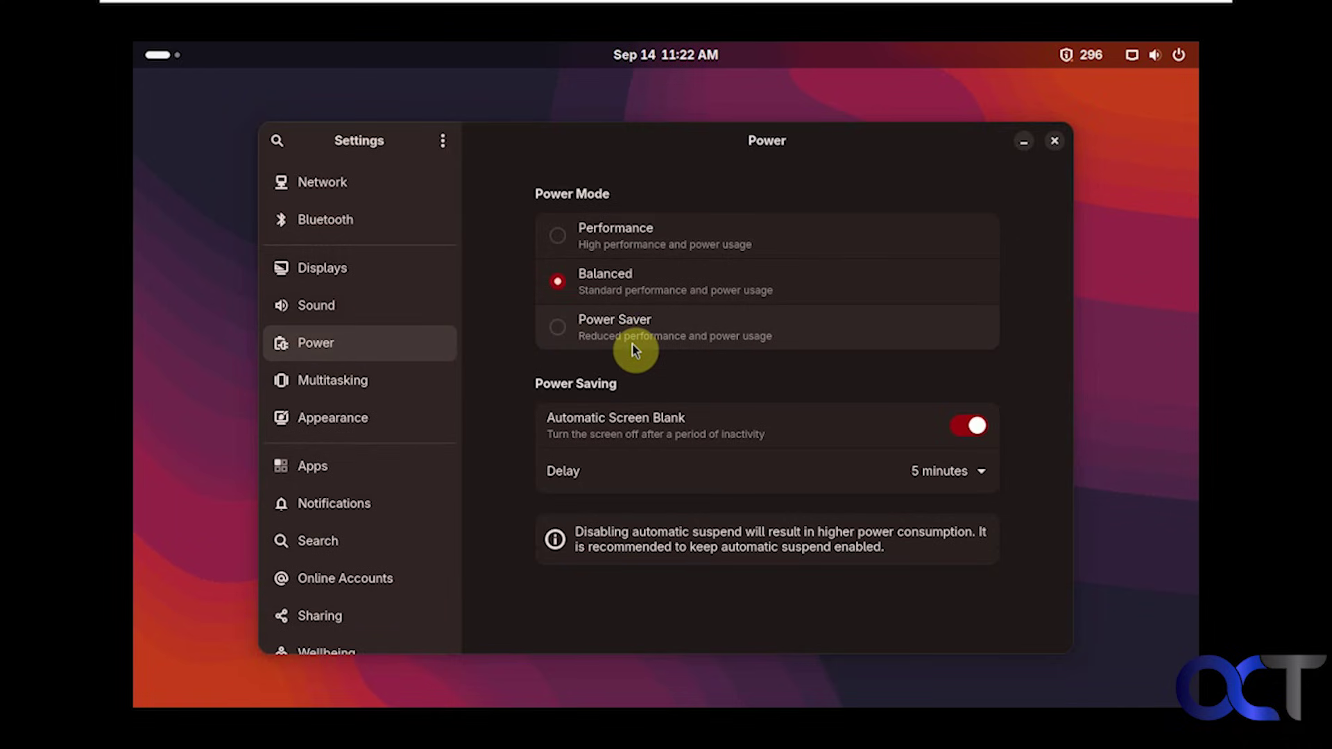
click(962, 425)
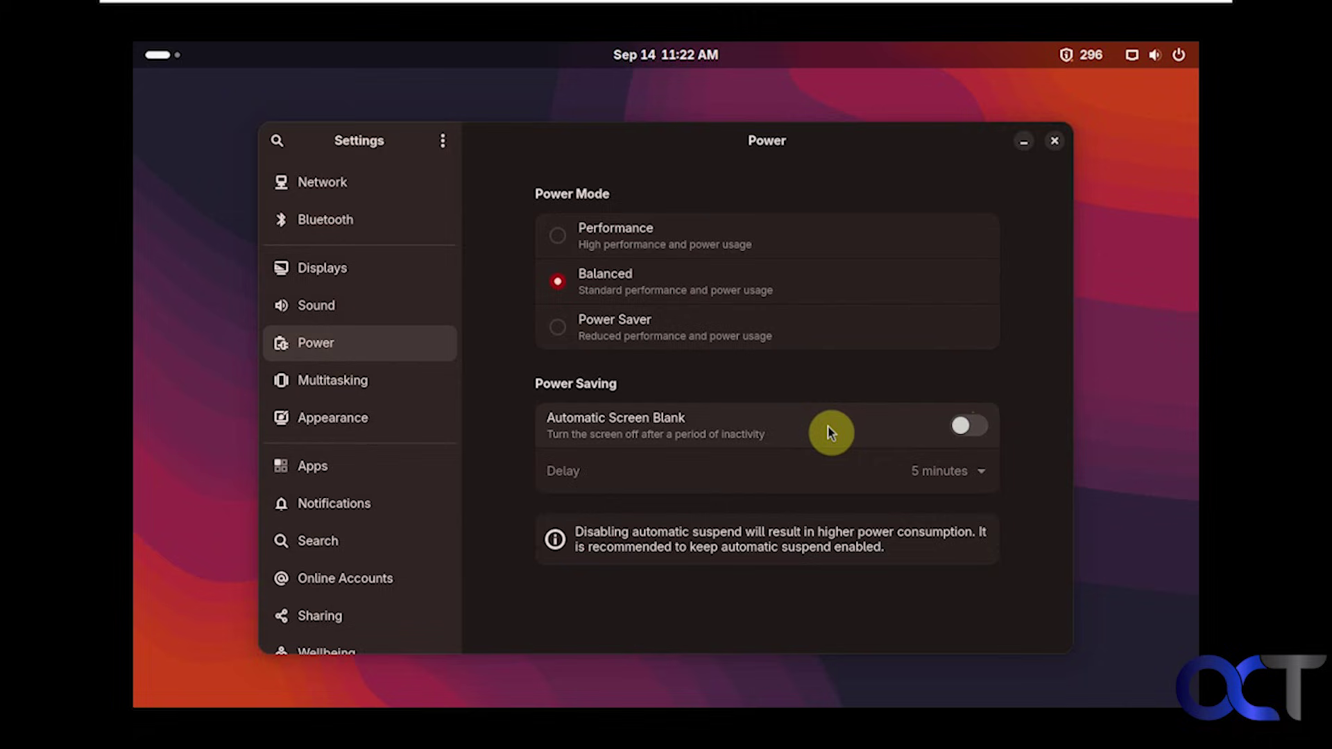
click(381, 389)
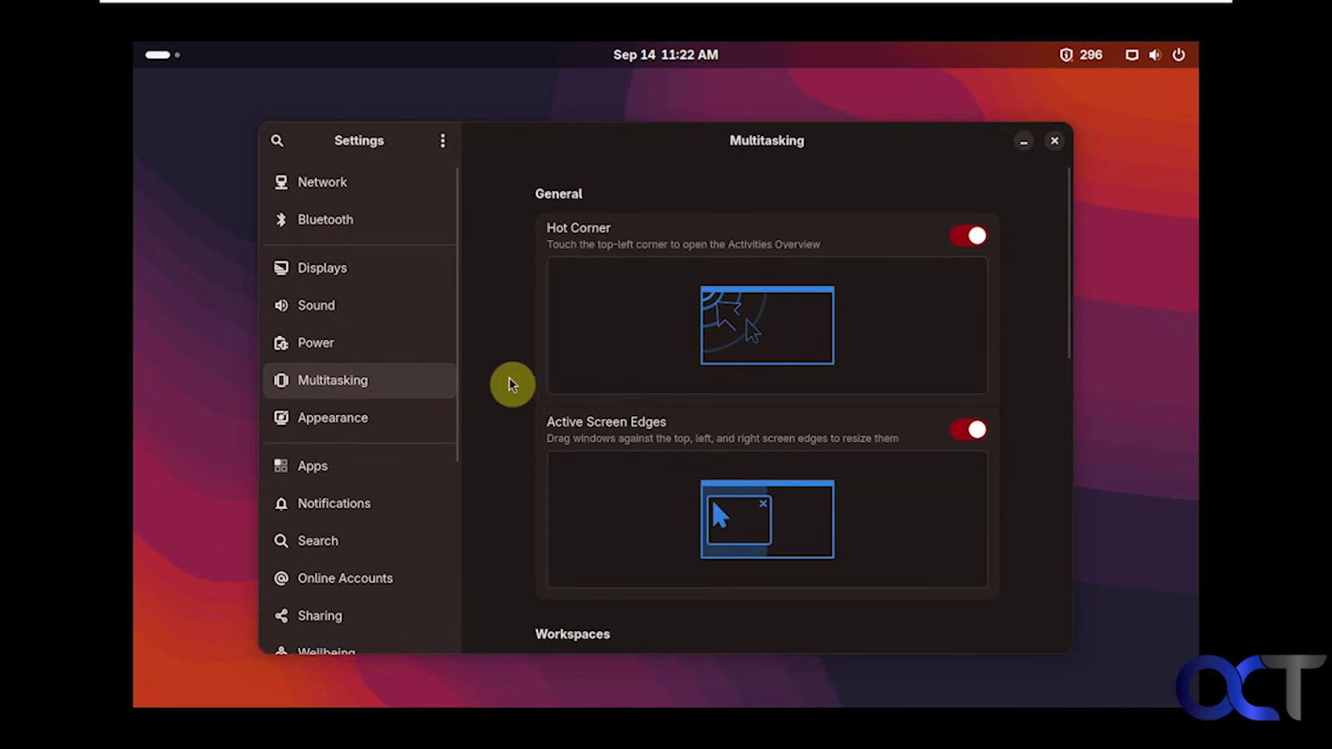
click(426, 416)
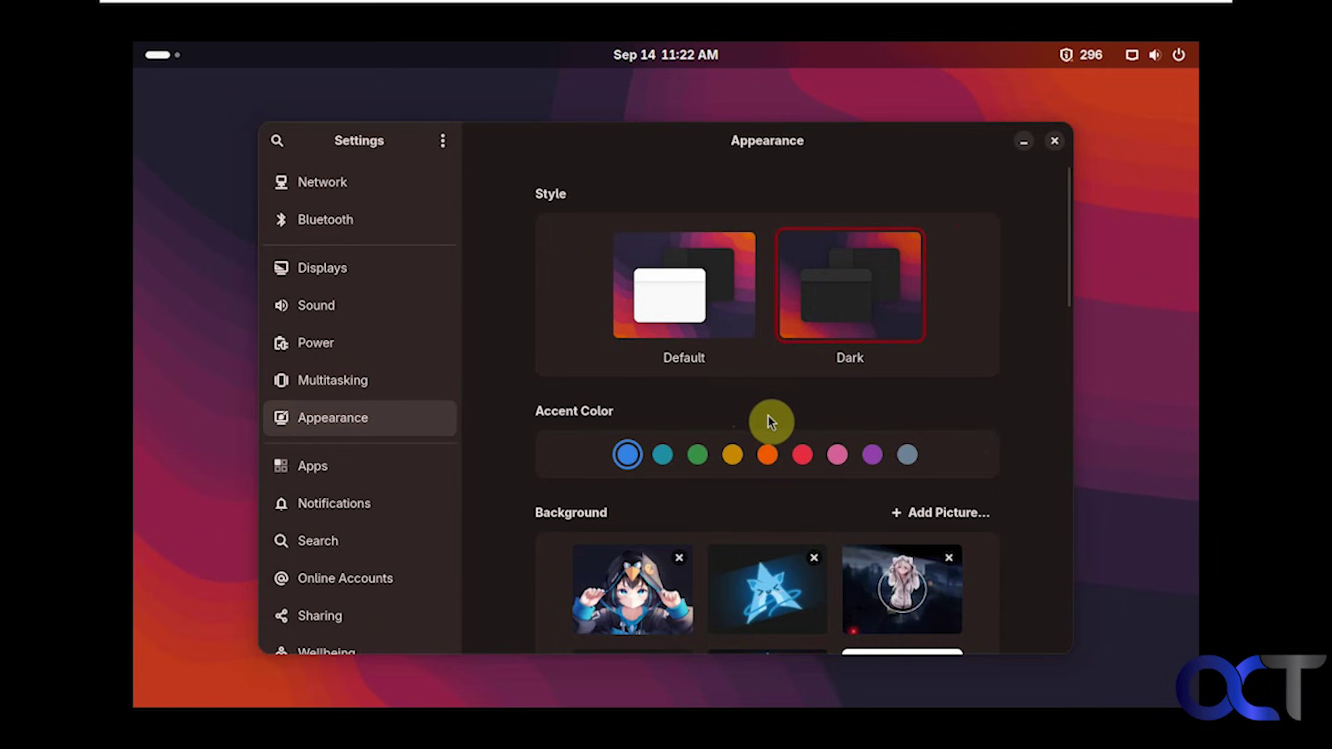
scroll(767, 419, down, 5)
scroll(770, 423, down, 10)
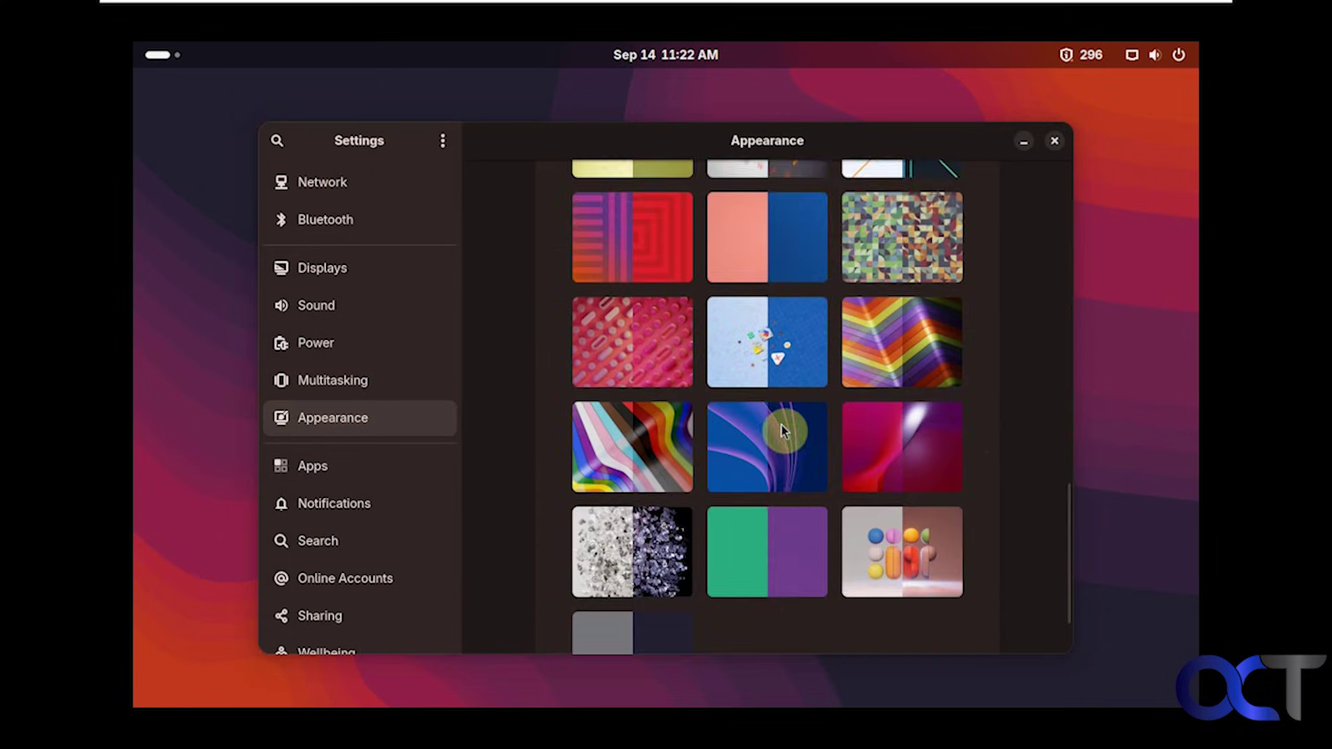
click(381, 476)
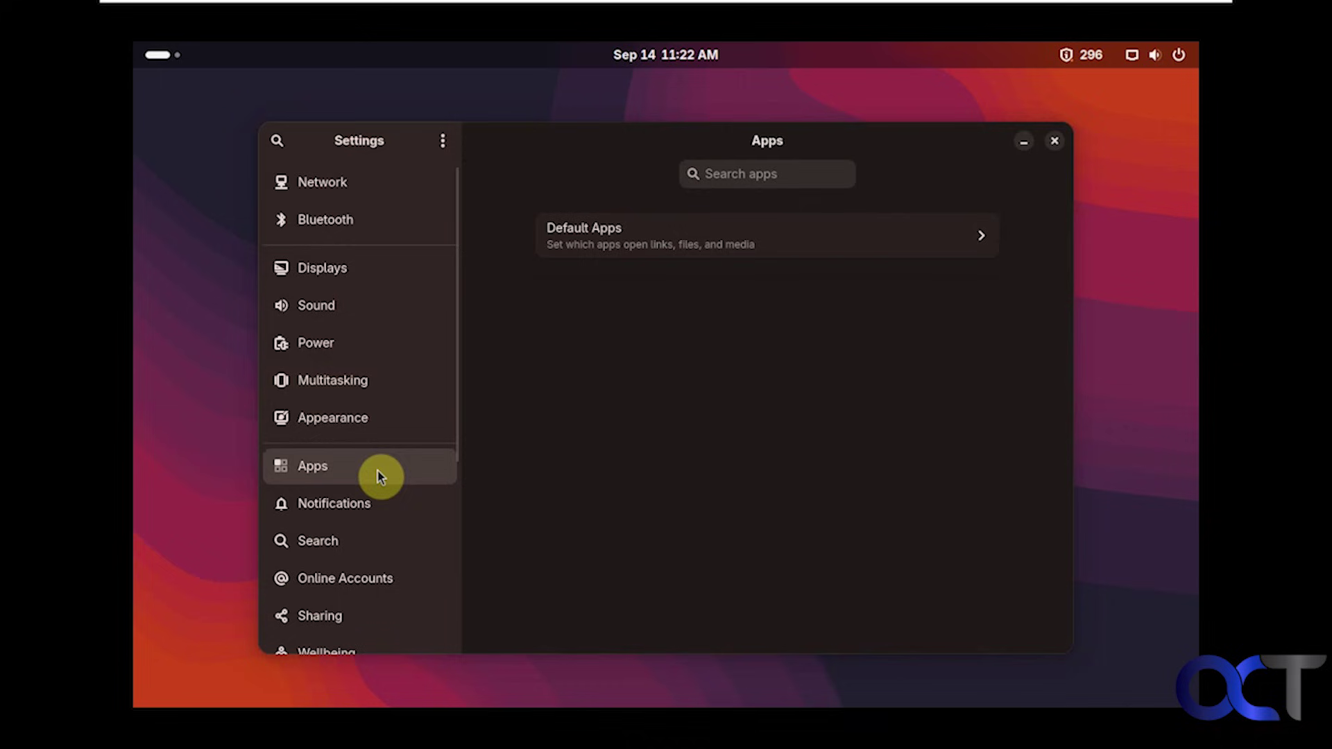
- Look at Default Apps, then scroll through the Notifications panel
click(864, 237)
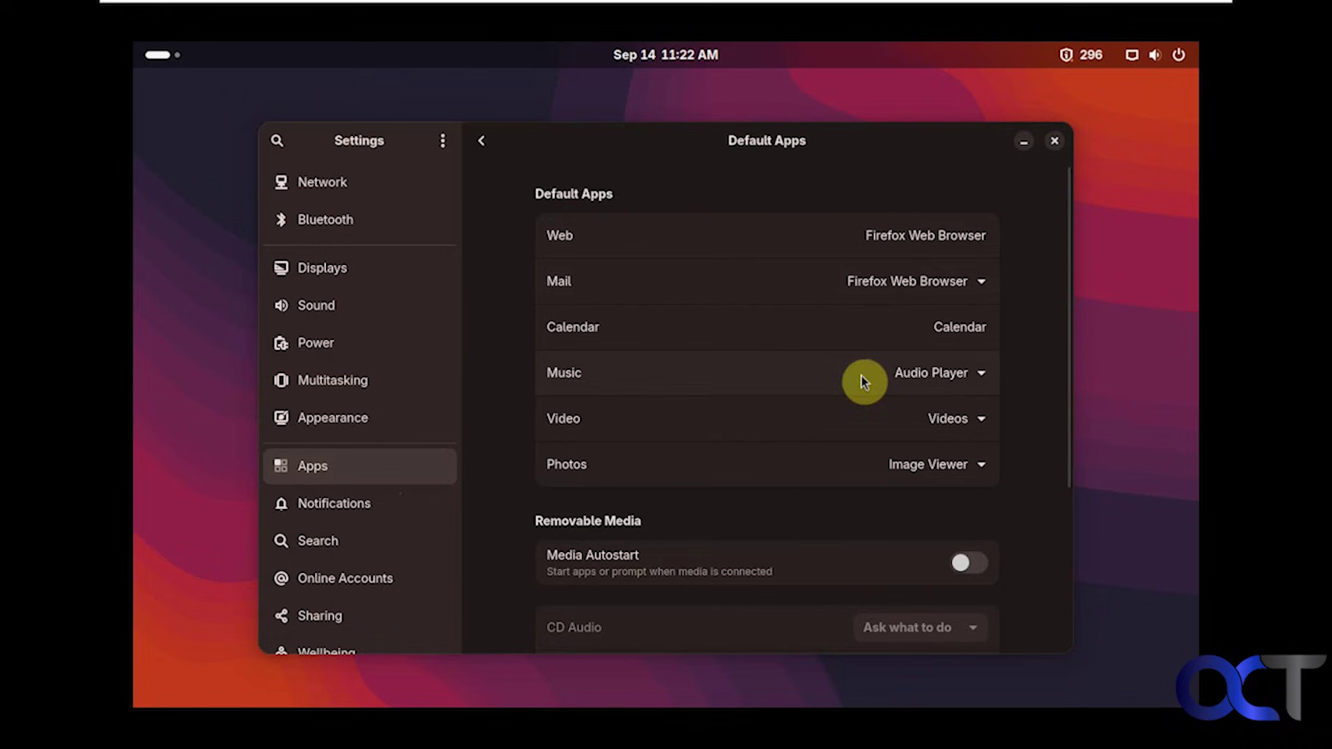
click(359, 502)
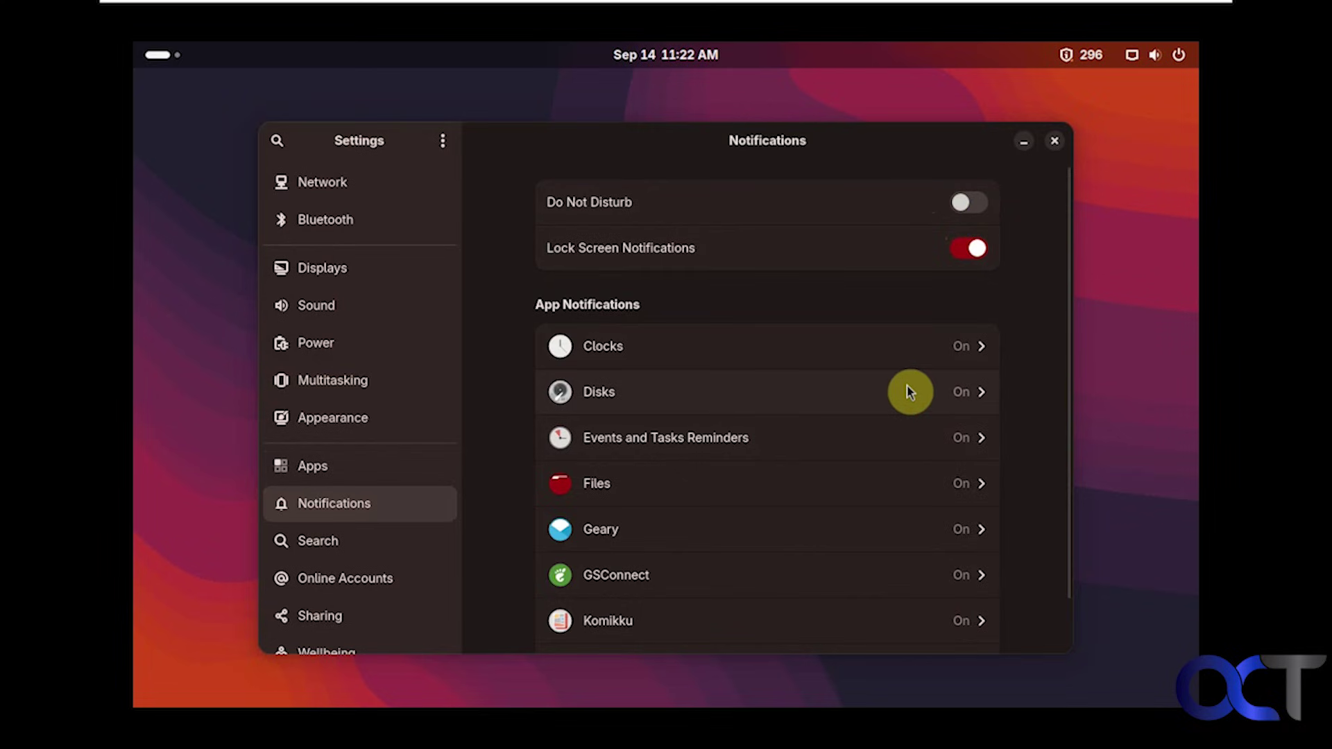
scroll(909, 393, down, 2)
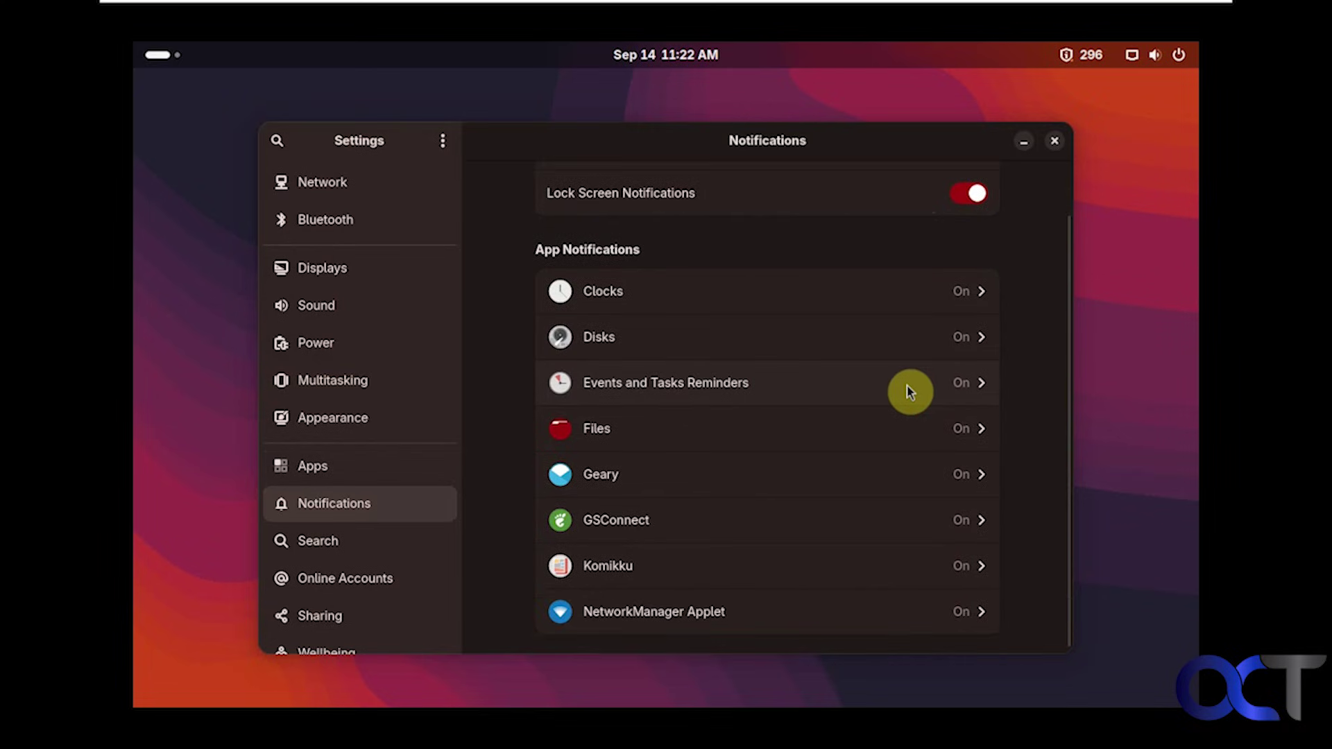
scroll(910, 393, up, 2)
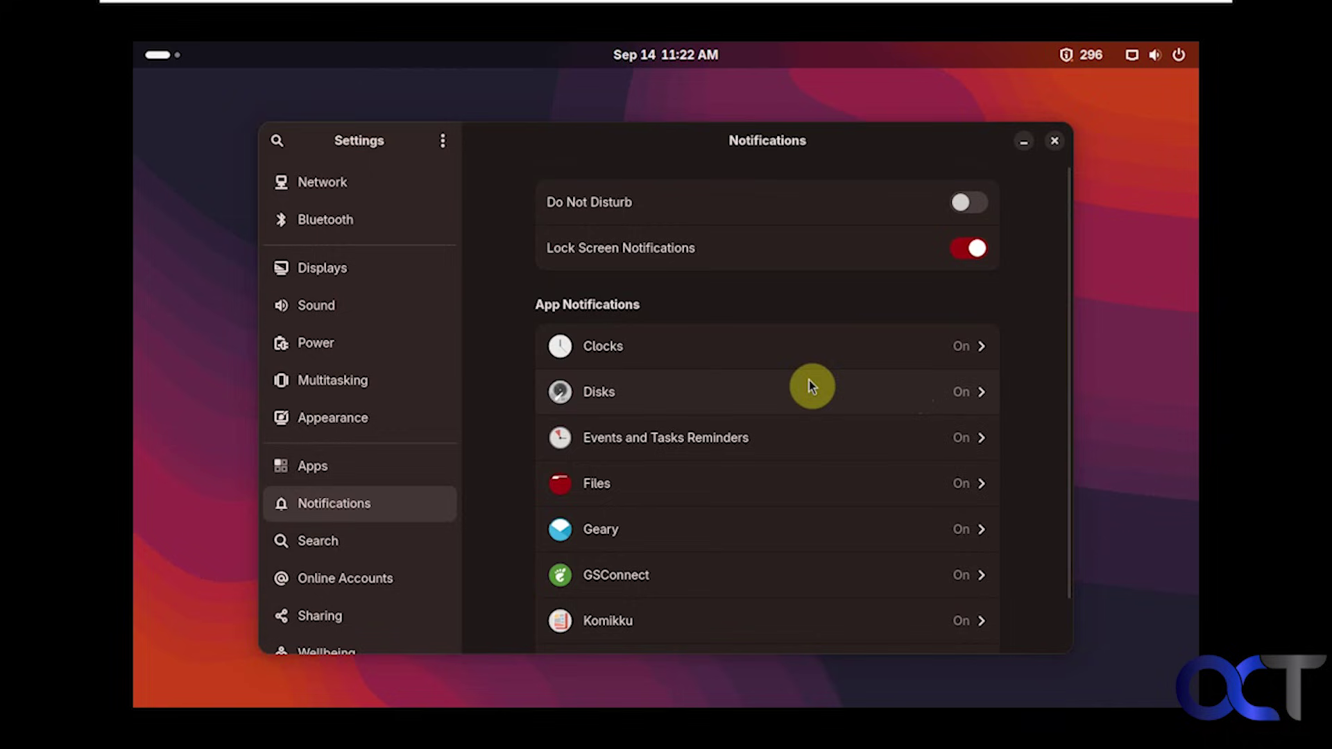
- View the Search, Online Accounts and Sharing panels in turn
click(347, 540)
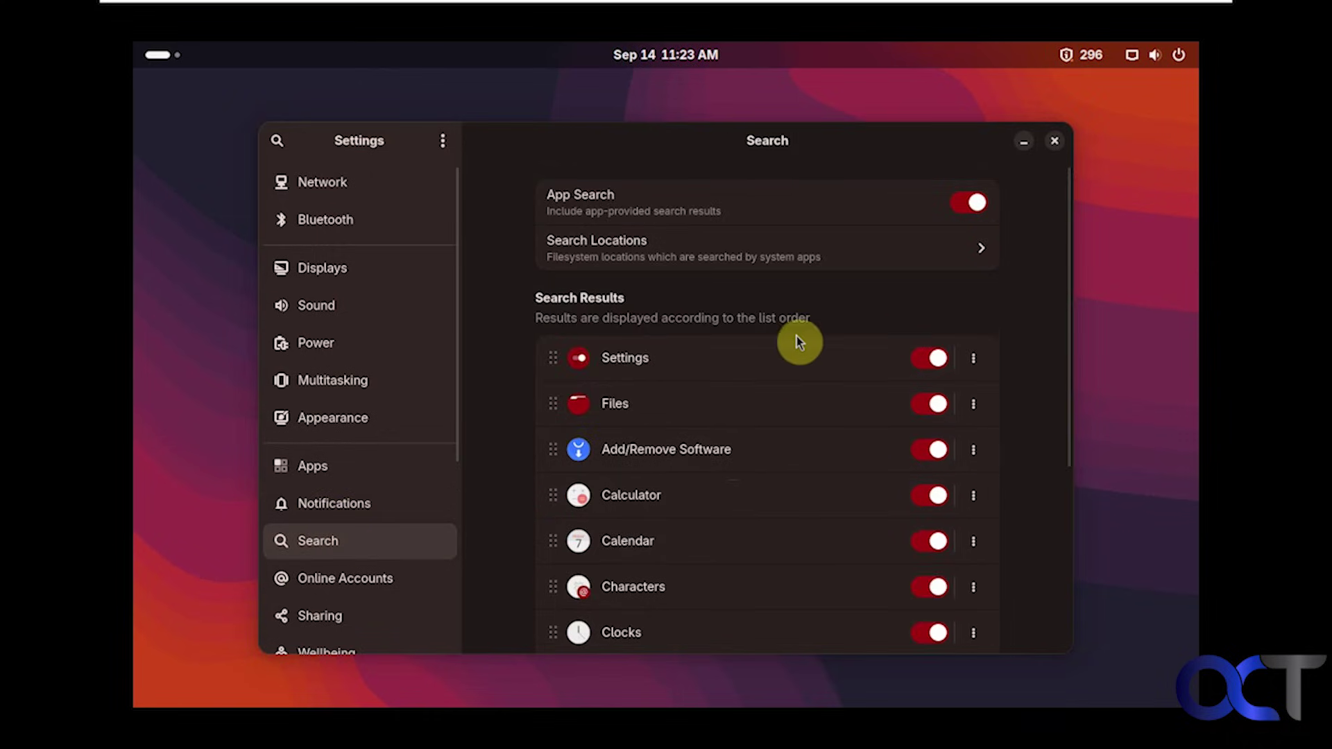
scroll(796, 340, down, 5)
click(375, 578)
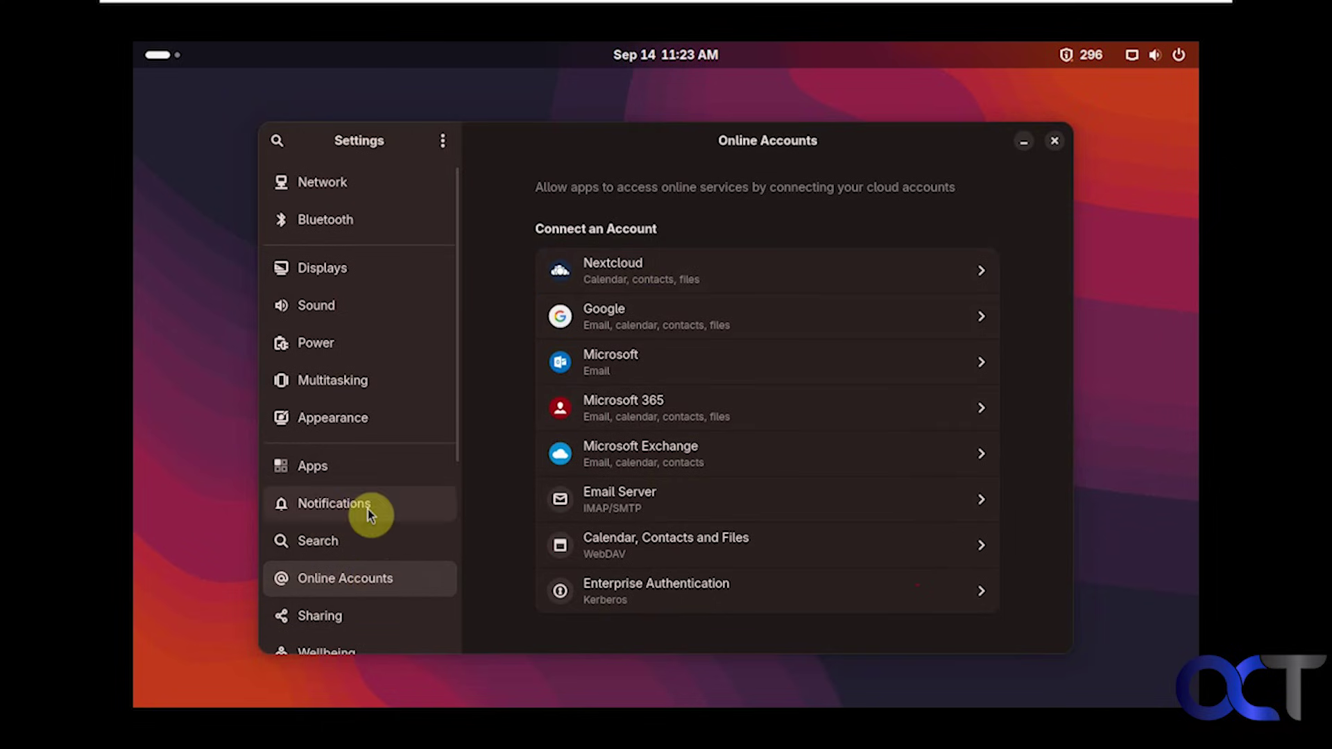
scroll(368, 509, down, 1)
click(342, 559)
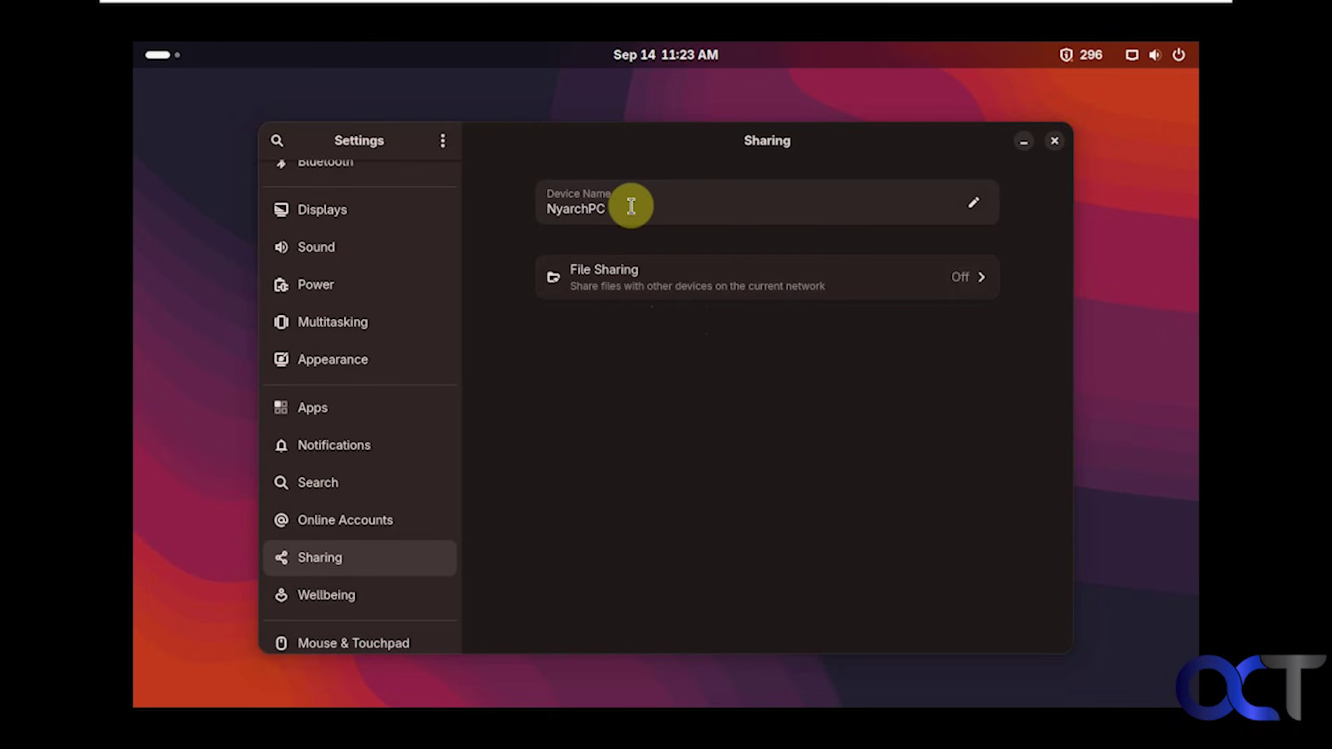
- Scroll through Wellbeing, then view Mouse & Touchpad, Keyboard, Color Management and Printers panels
click(380, 595)
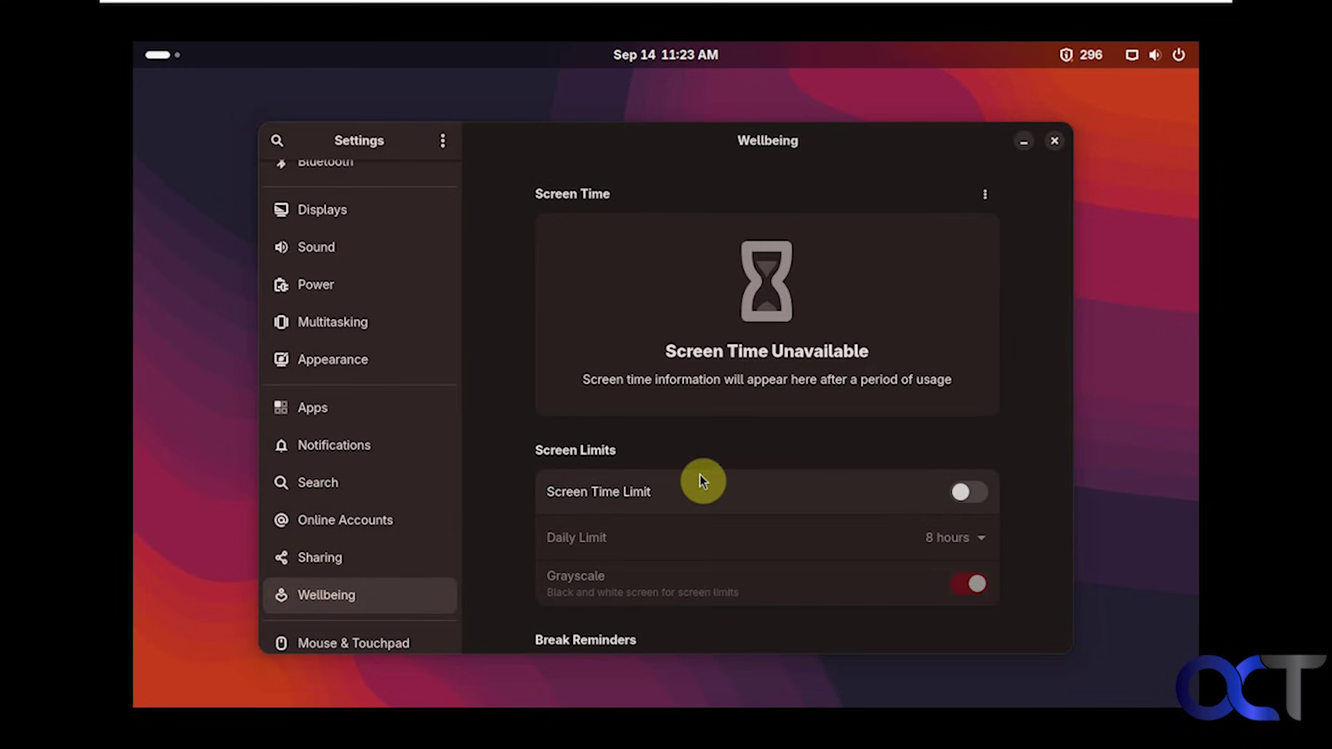
scroll(701, 475, down, 5)
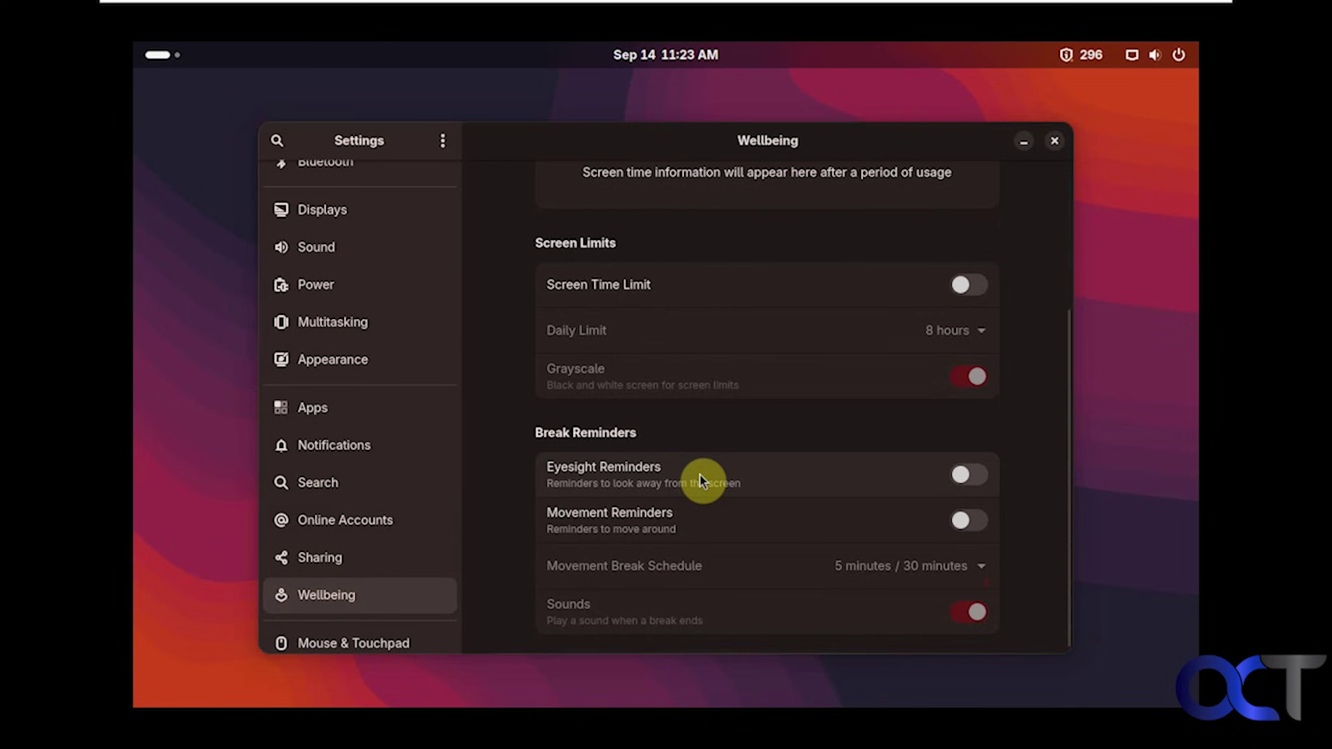
scroll(455, 485, down, 1)
drag(454, 485, 455, 609)
click(400, 446)
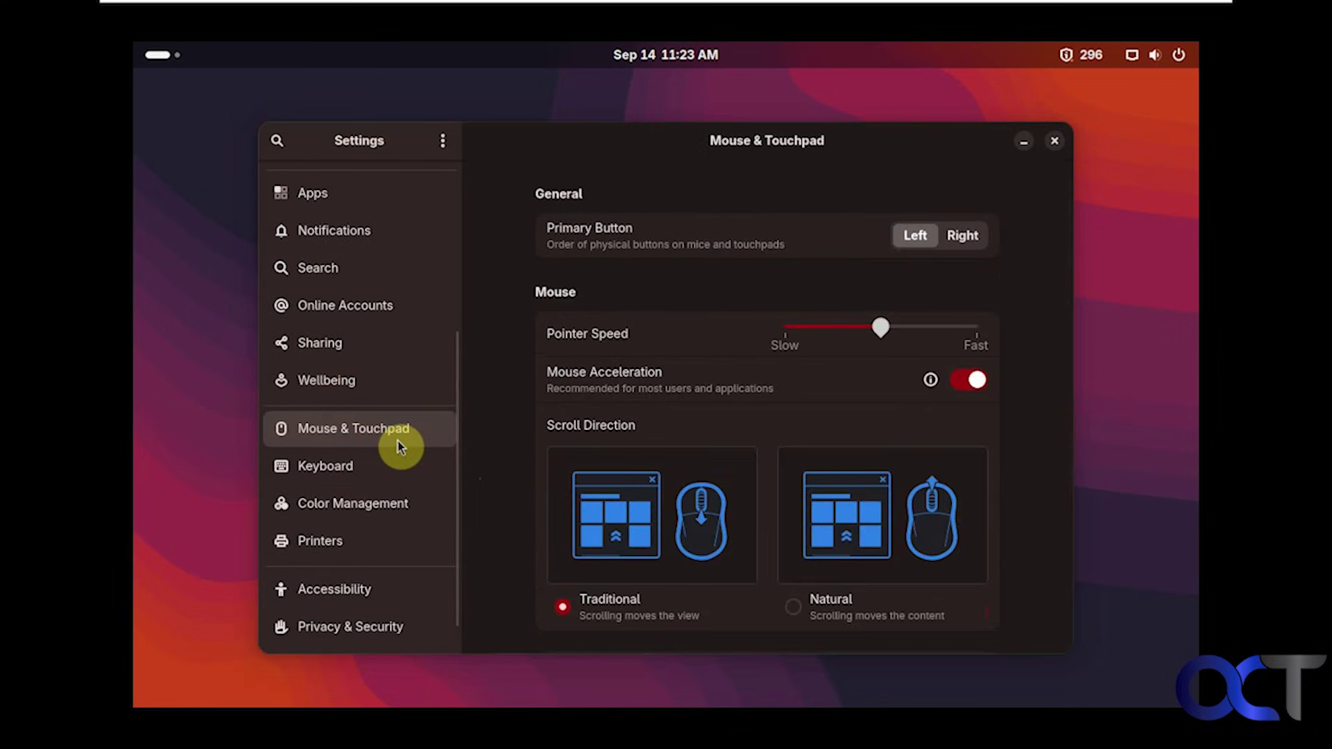
scroll(799, 437, down, 1)
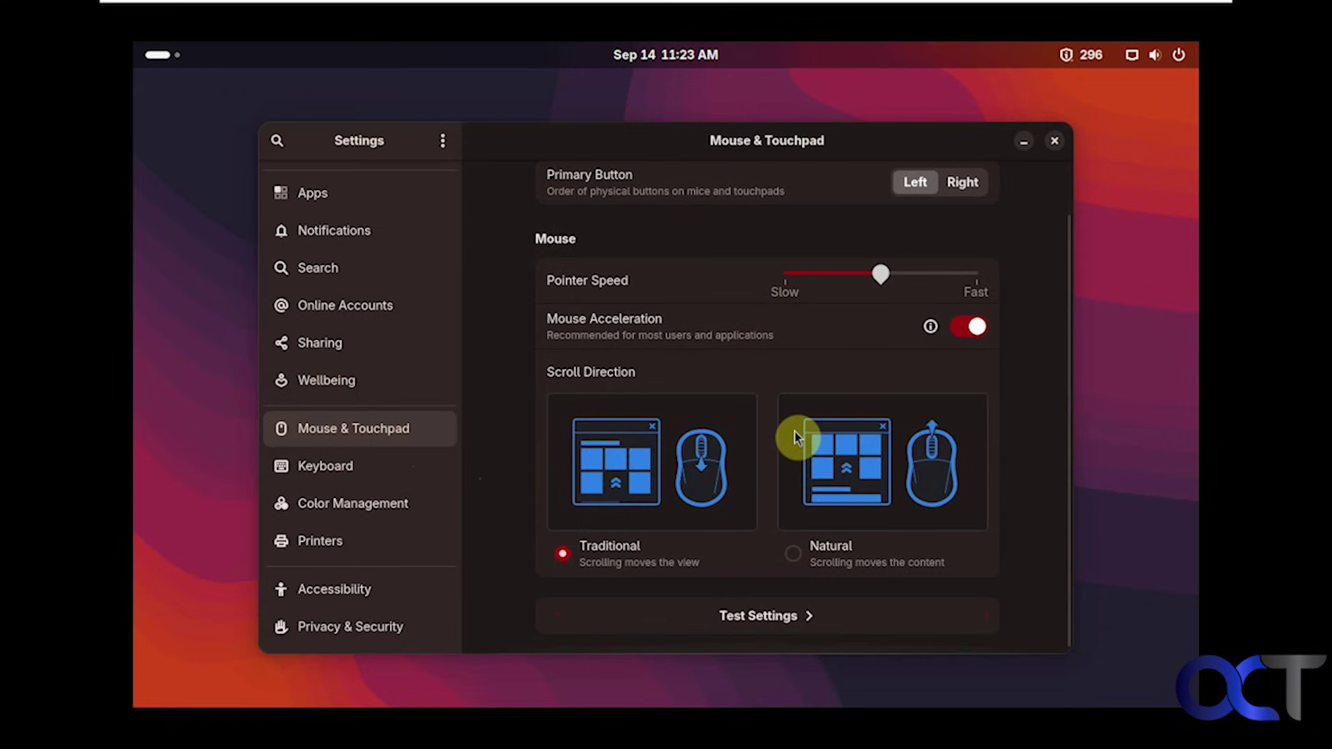
click(374, 474)
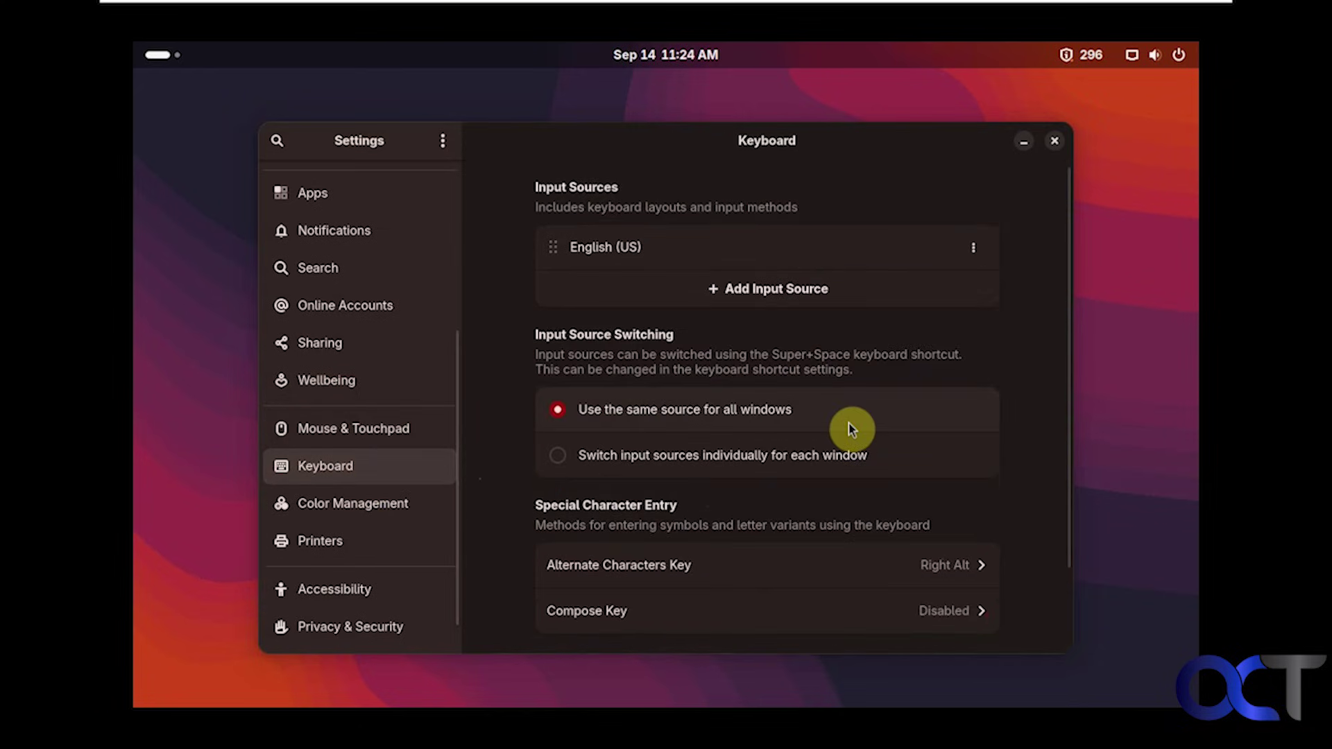
scroll(847, 430, down, 2)
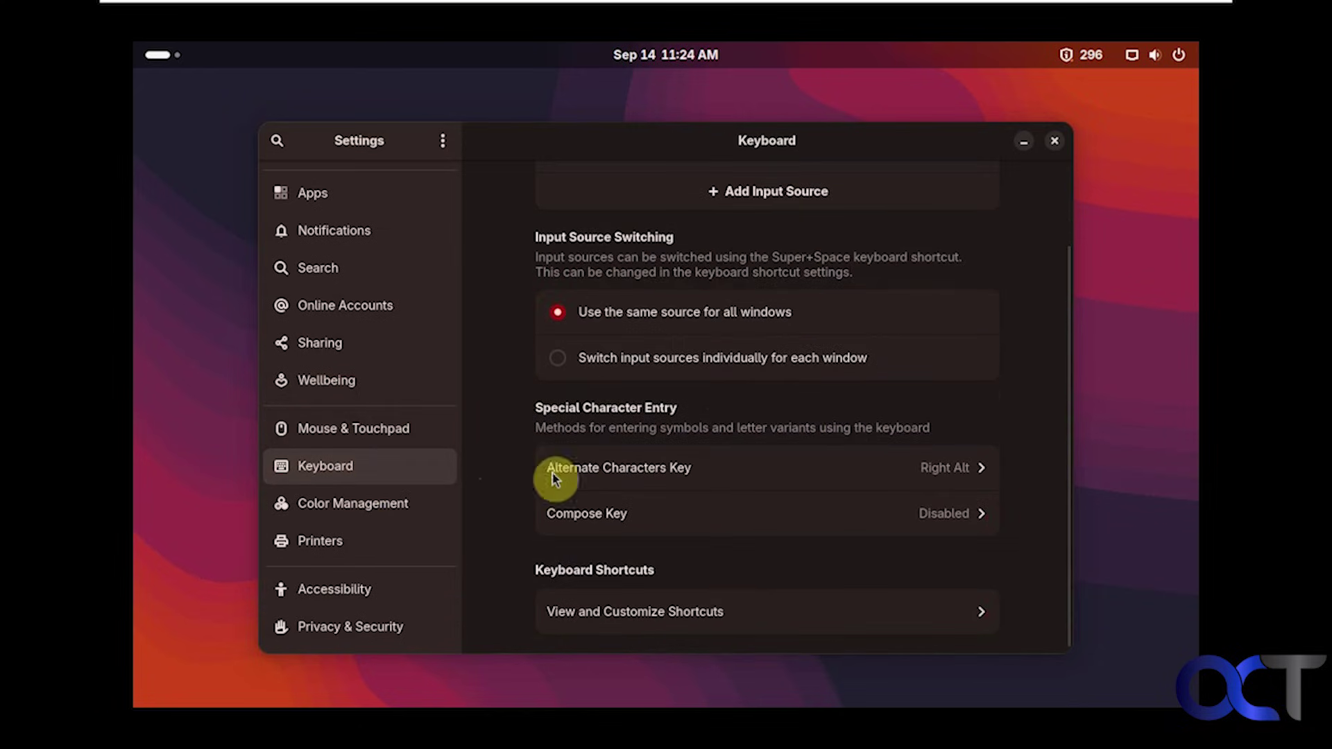
click(412, 500)
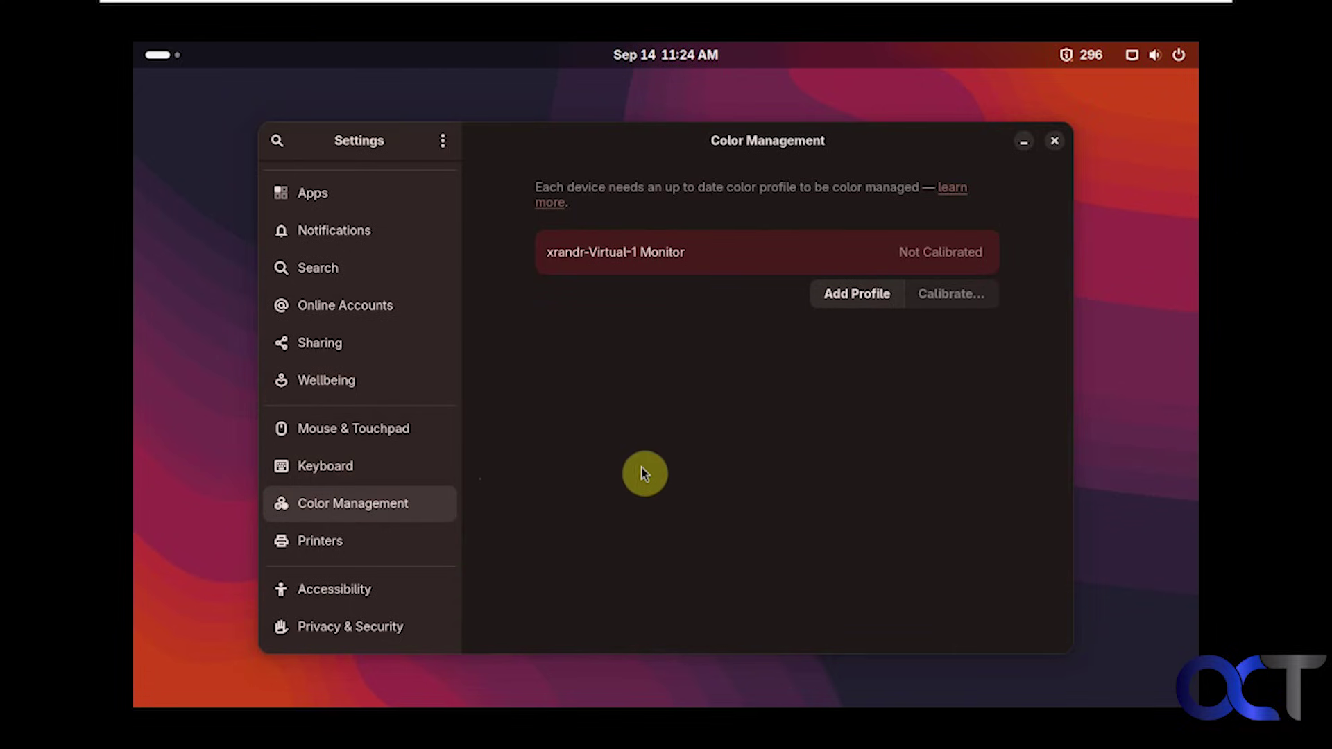
click(408, 539)
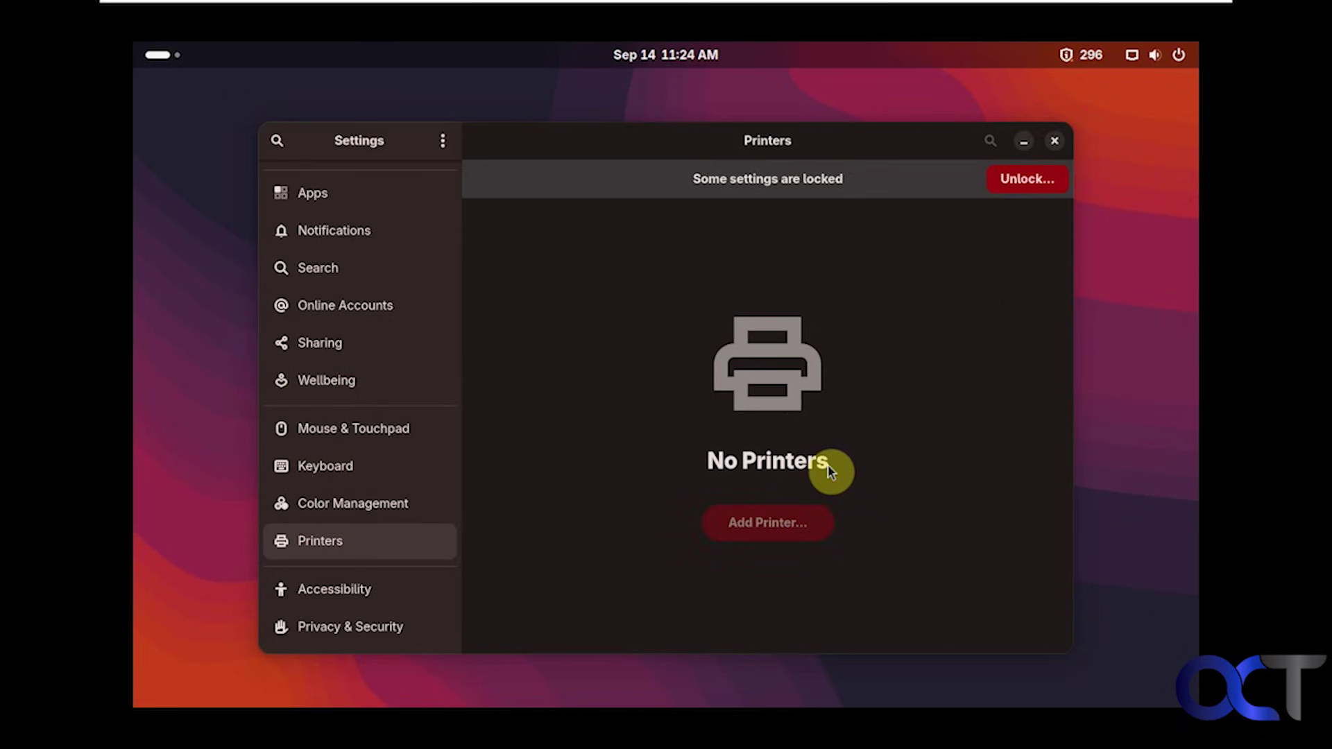
- Unlock the Printers settings with the account password
click(1017, 183)
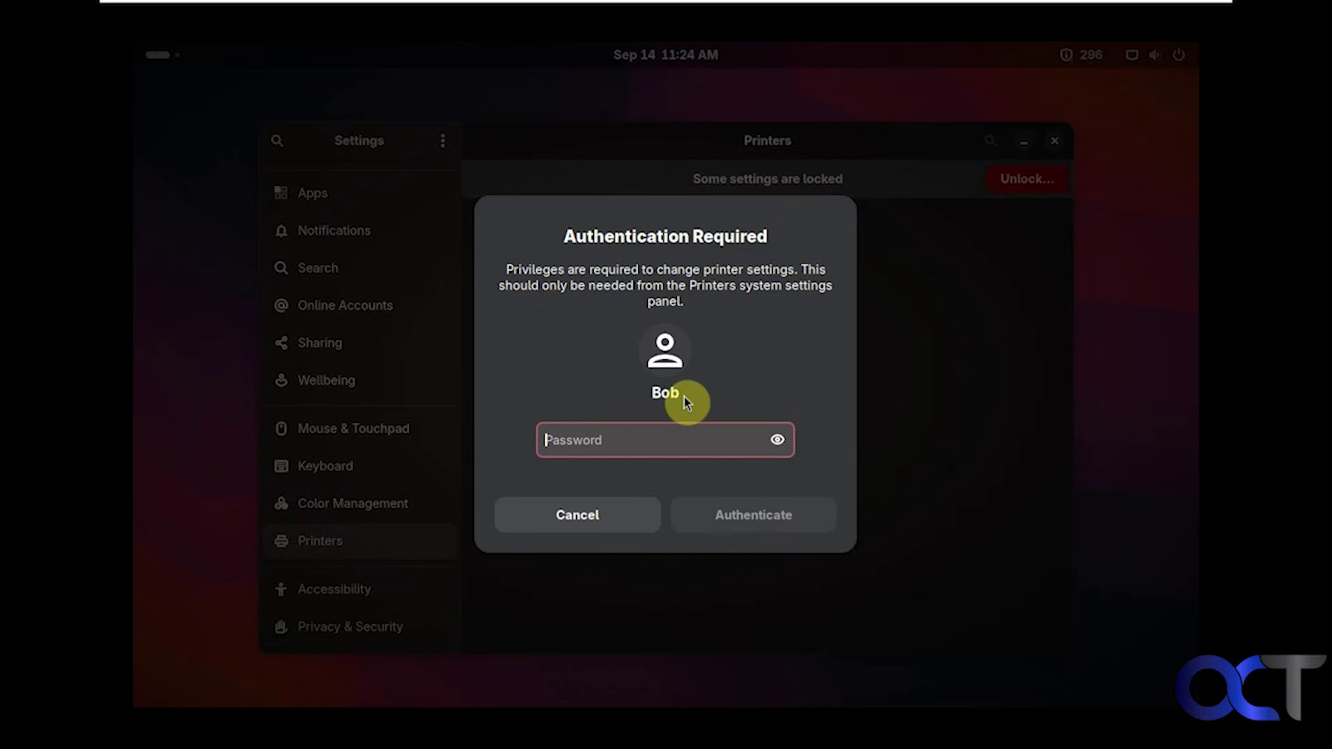
text(•••••••)
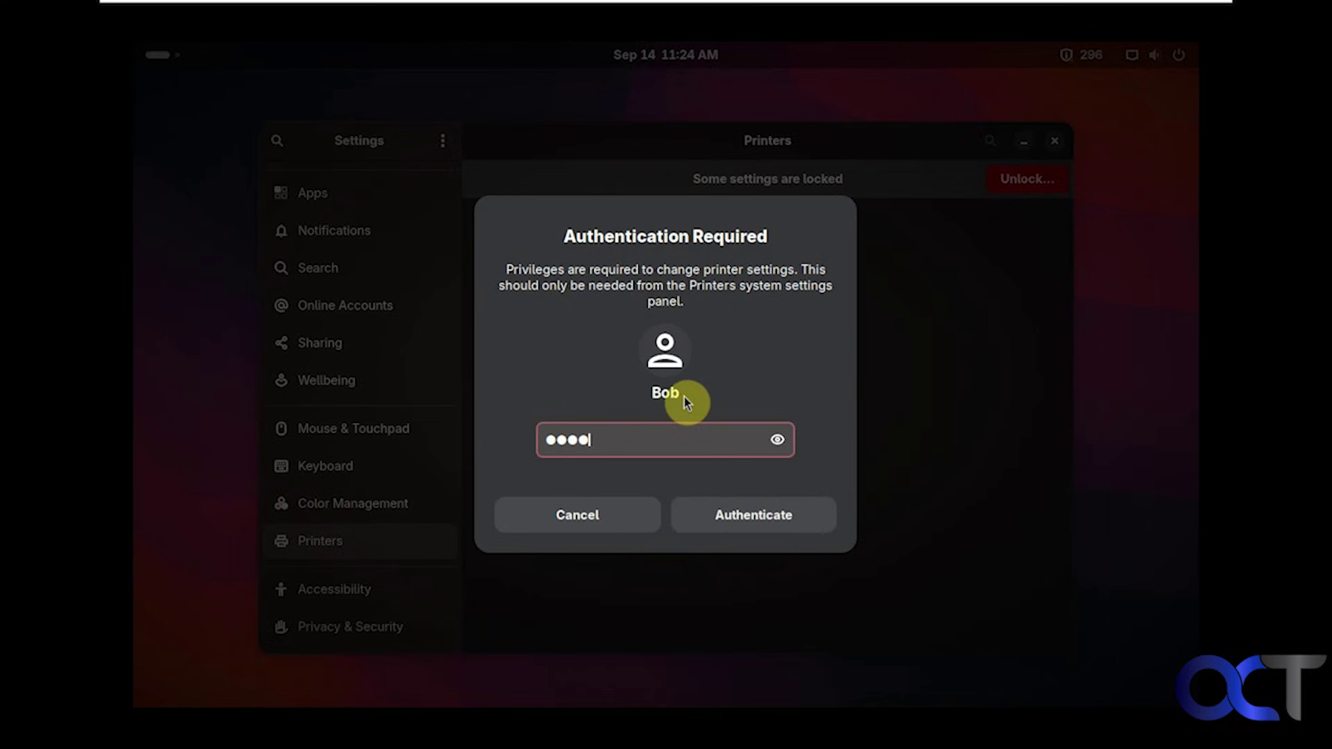
key(Return)
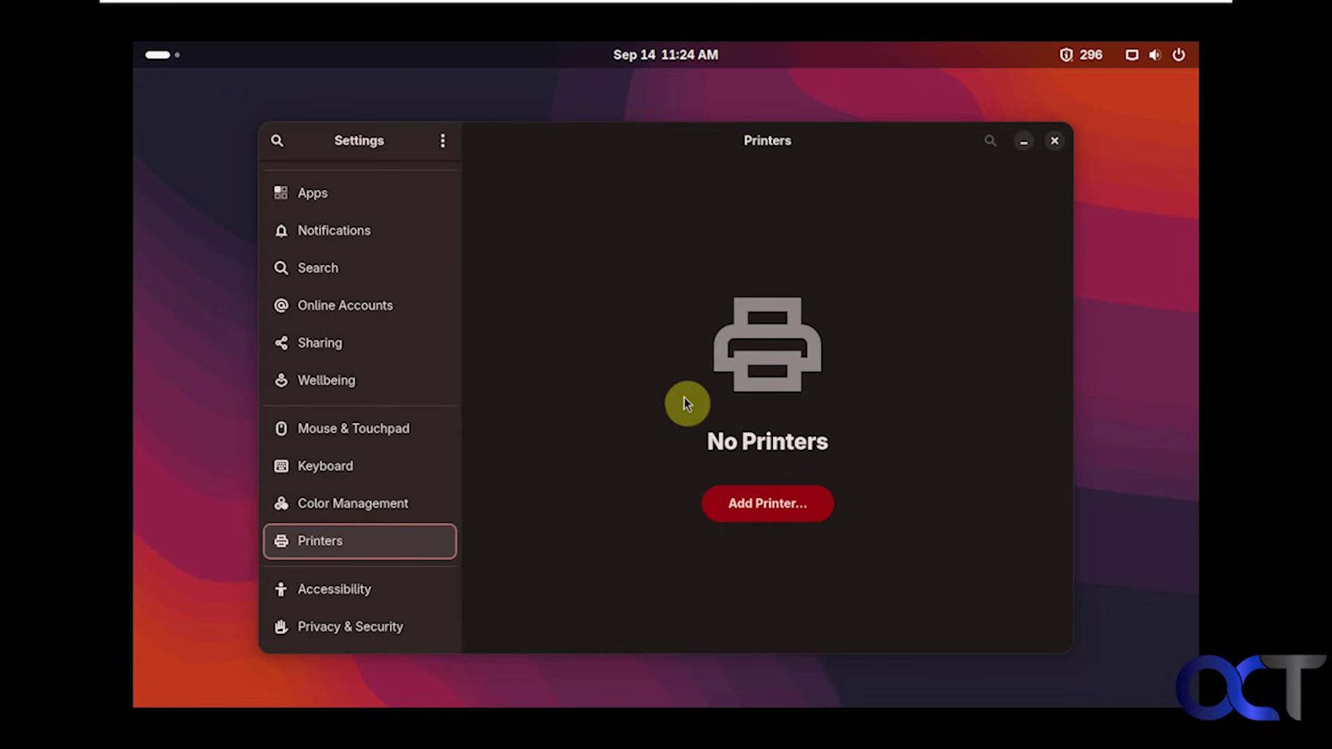
- Search for printers to add, cancel without adding one, and go to the Accessibility panel
click(746, 499)
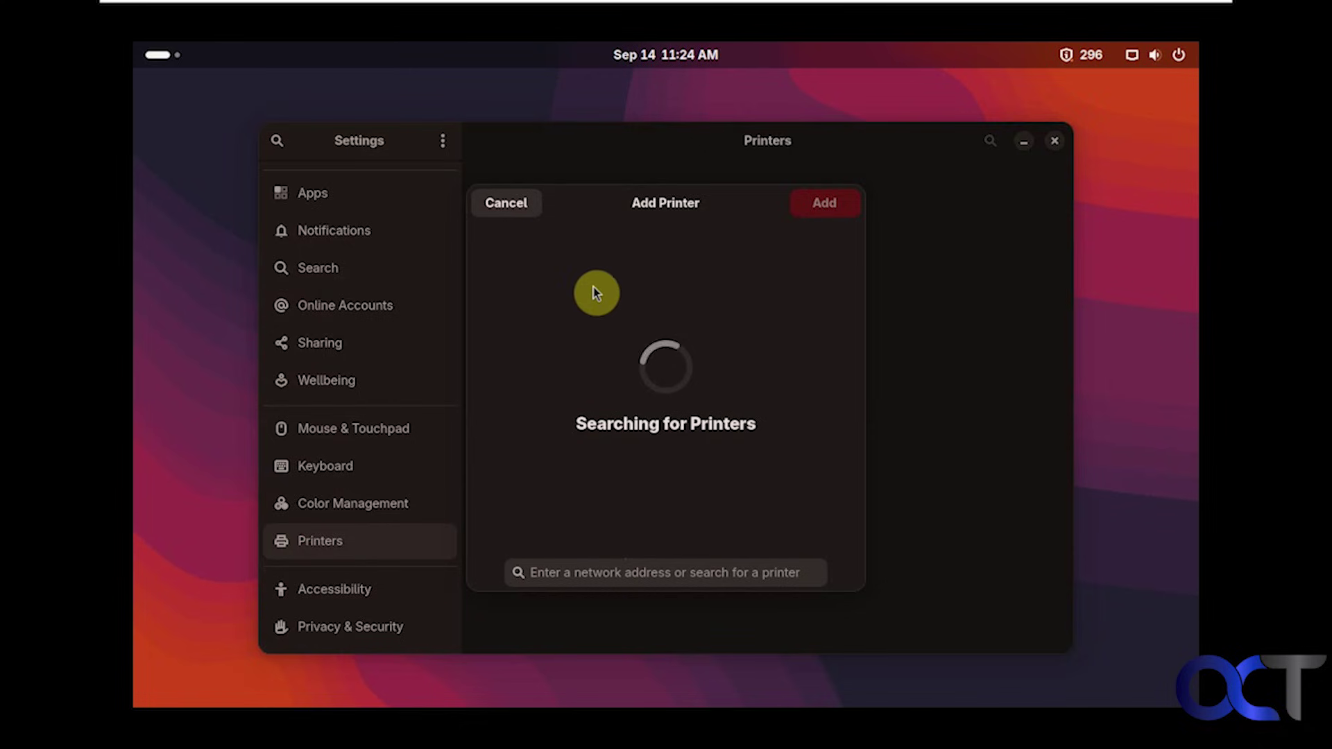
click(513, 211)
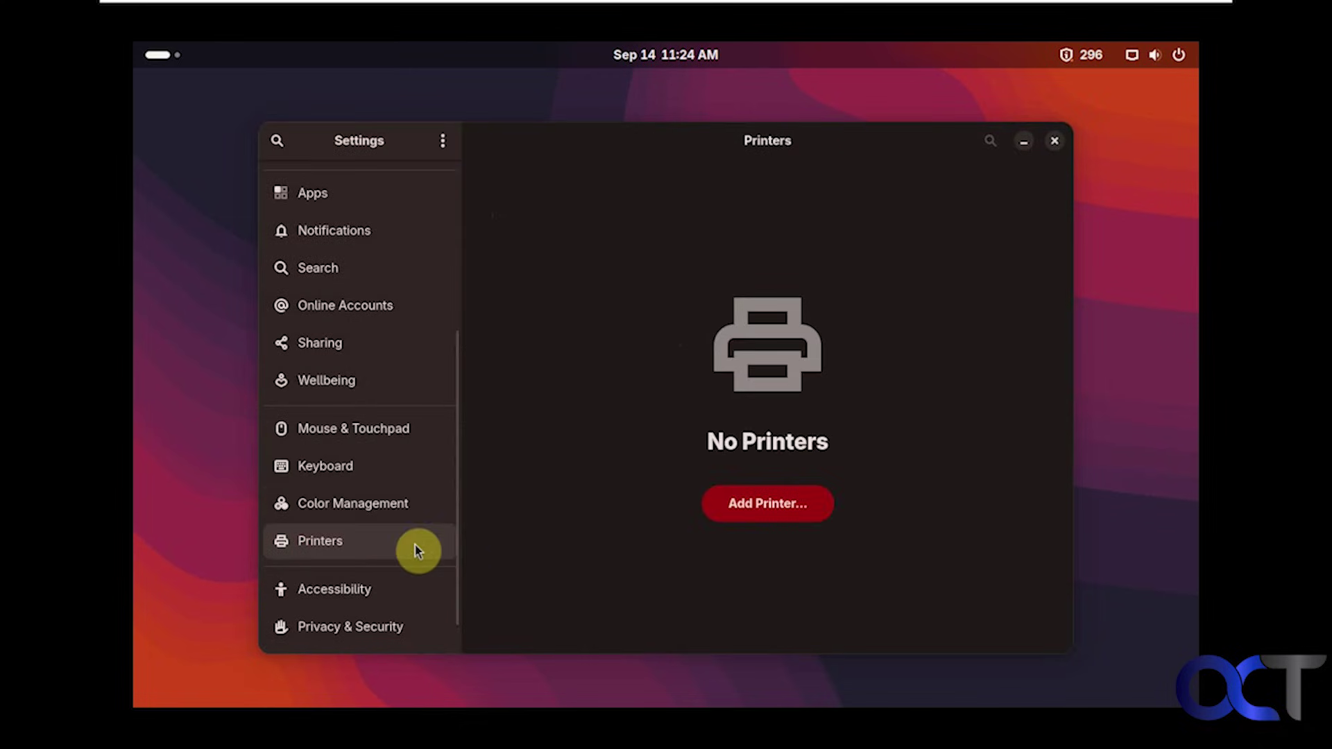
click(374, 586)
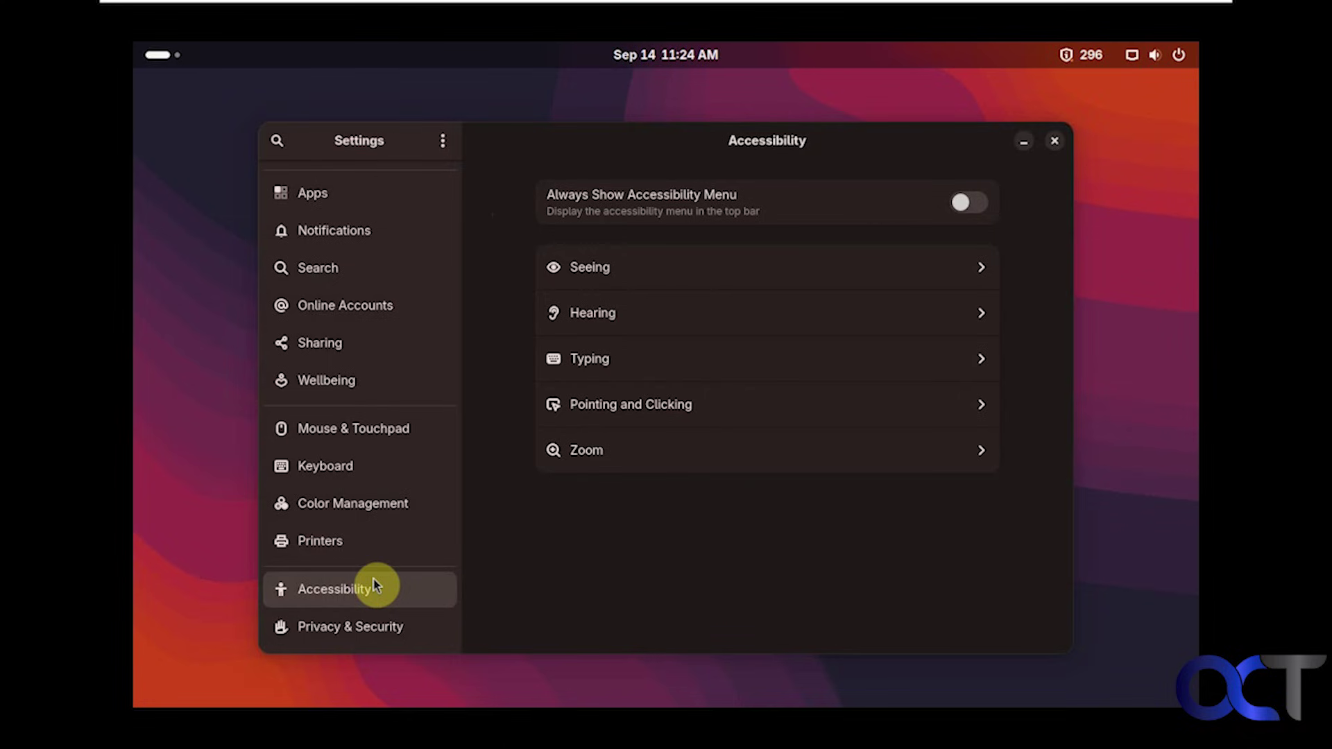
- Go via Privacy & Security to the System panel's Users page
click(371, 628)
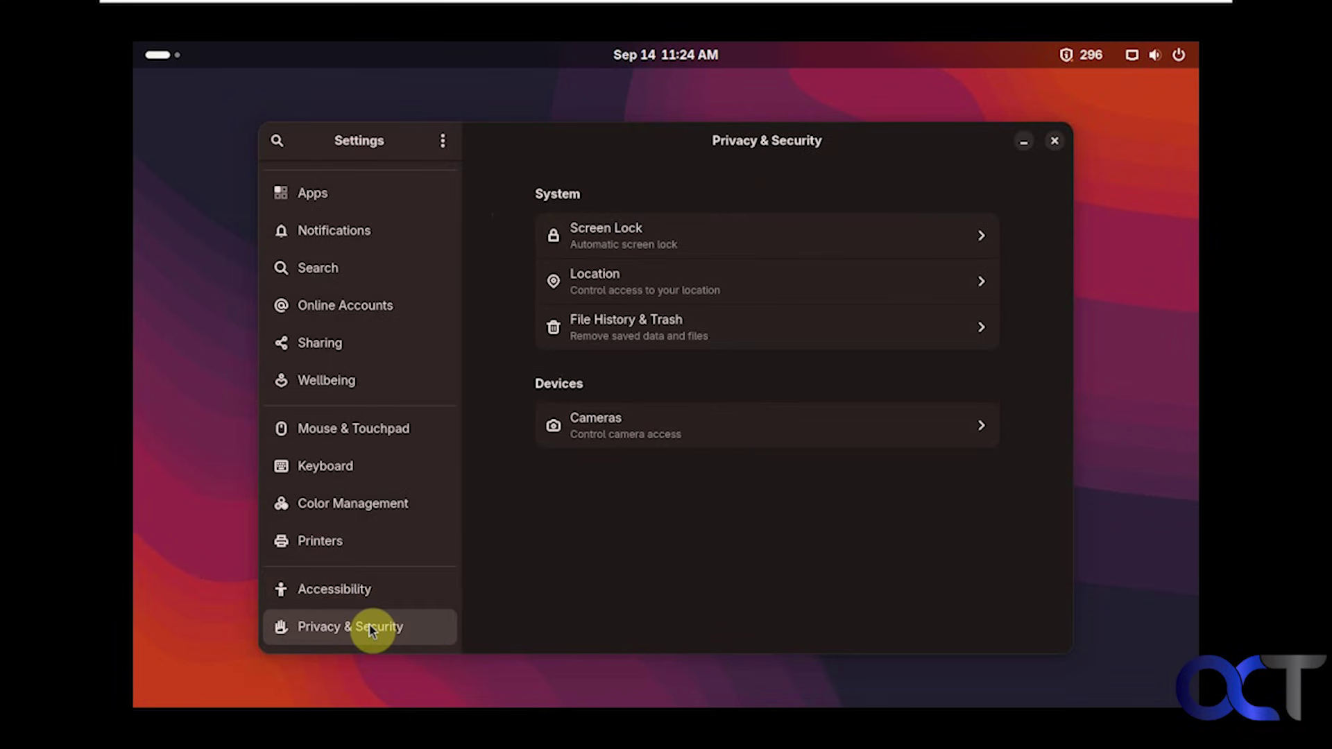
scroll(425, 615, down, 1)
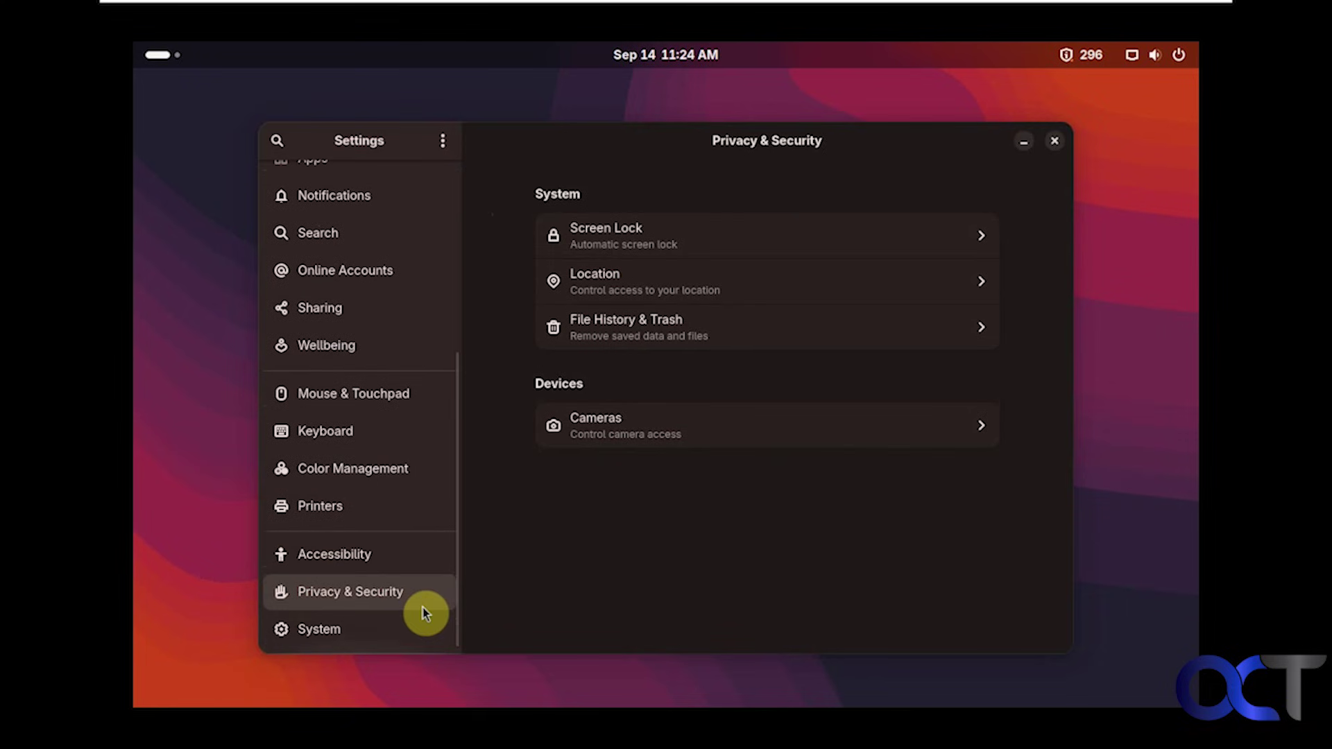
click(390, 630)
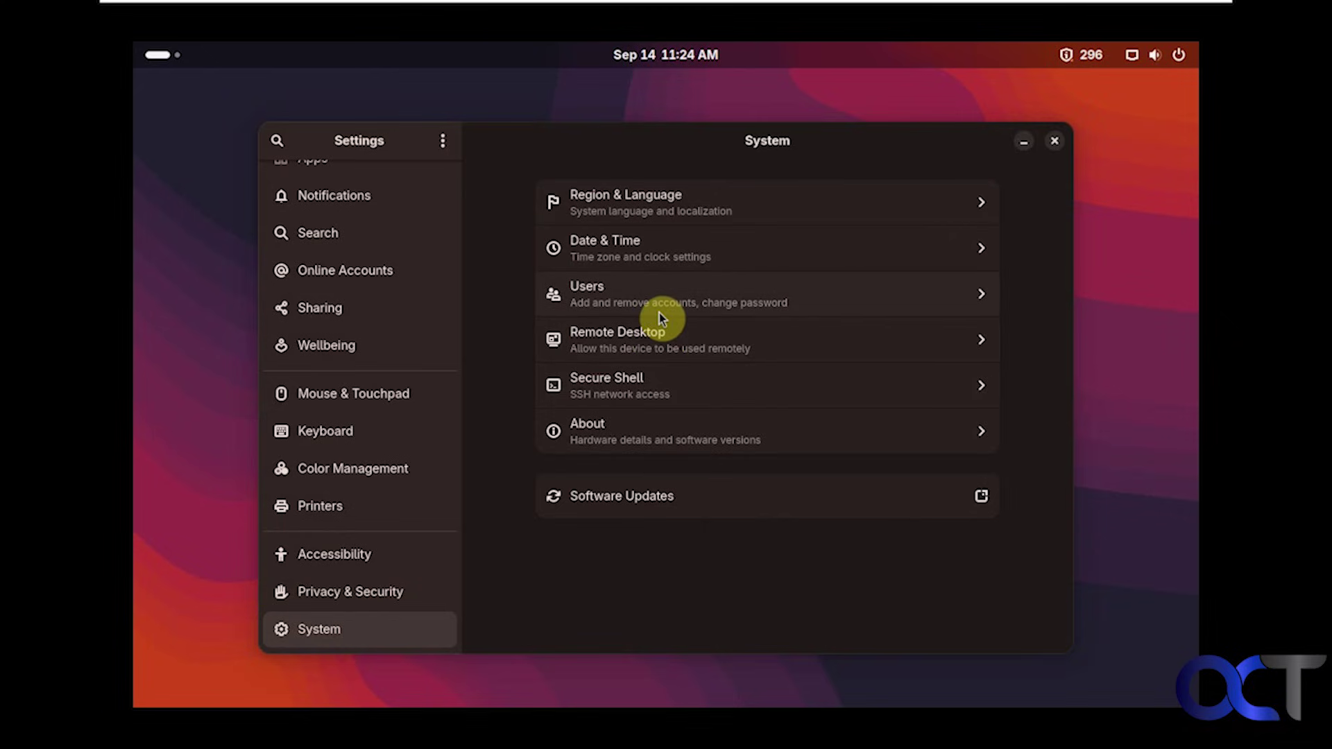
click(659, 295)
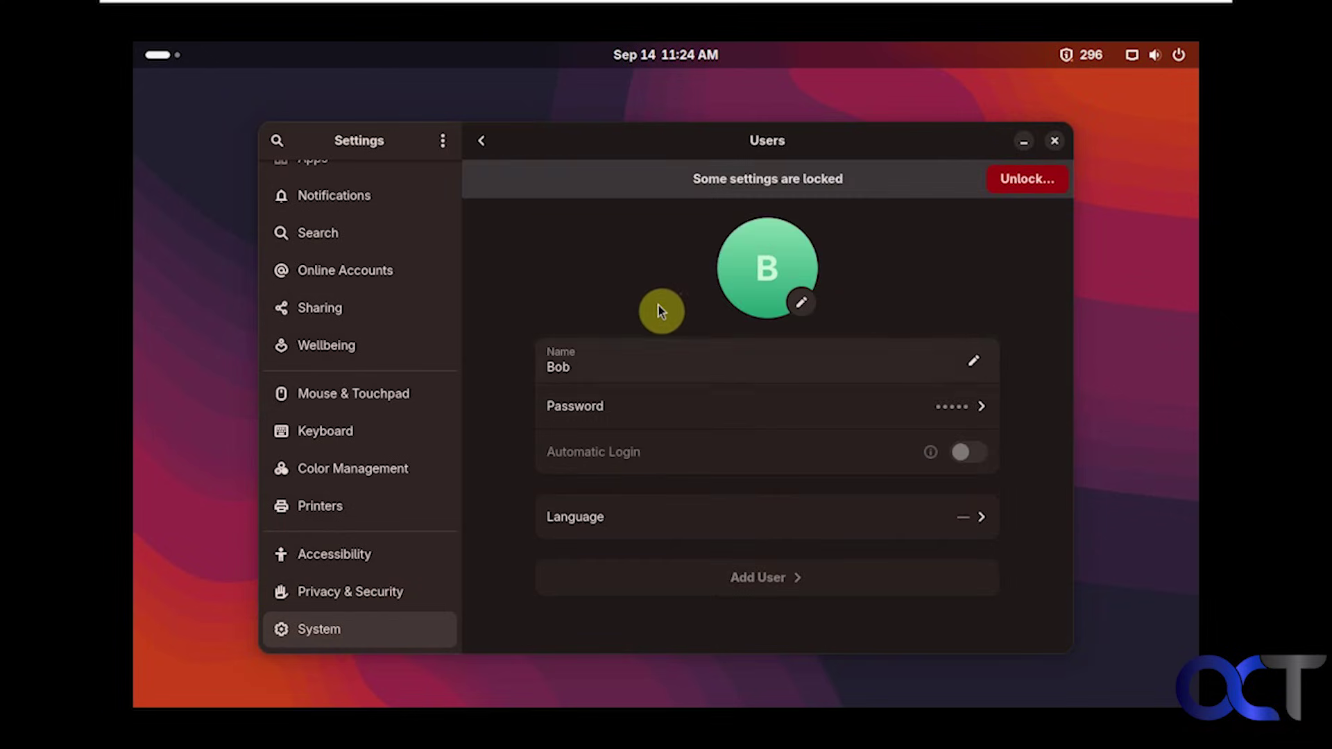
- Unlock the Users page with the account password, then view Add User and cancel it
click(1025, 182)
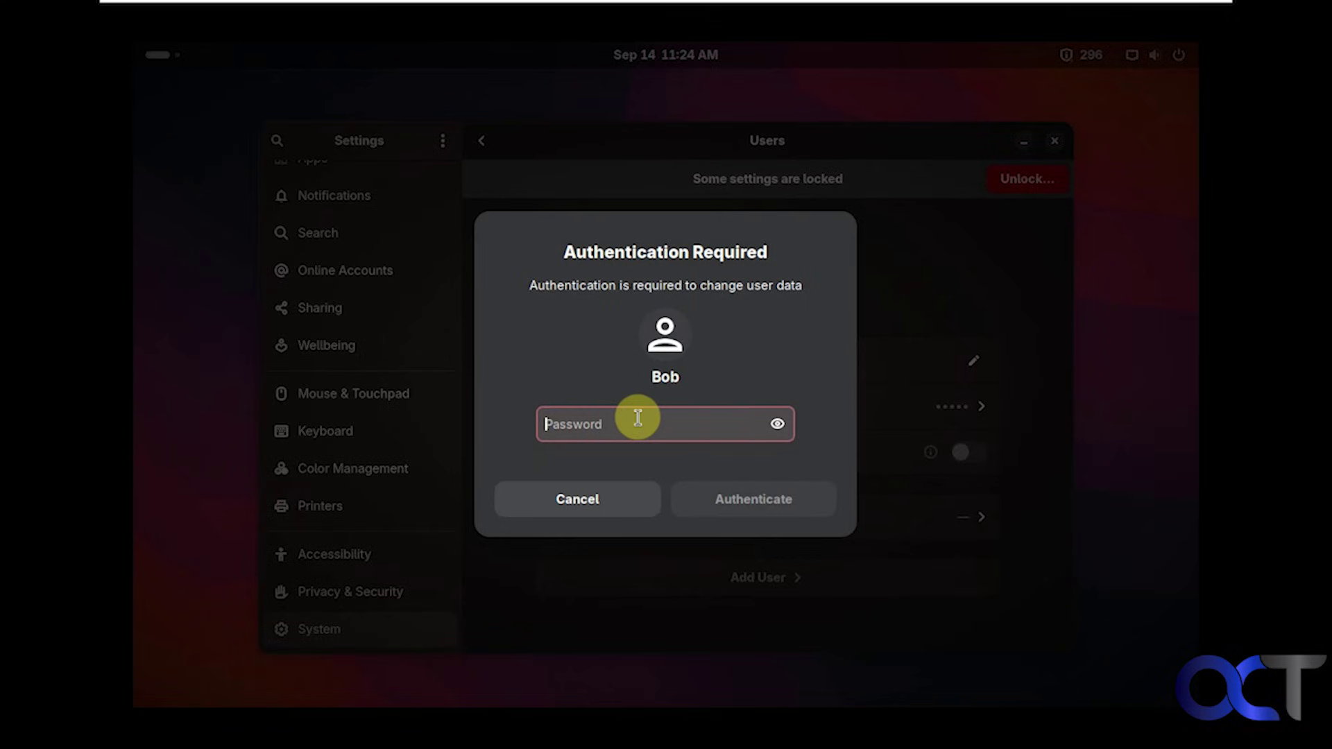
text(*********)
key(Return)
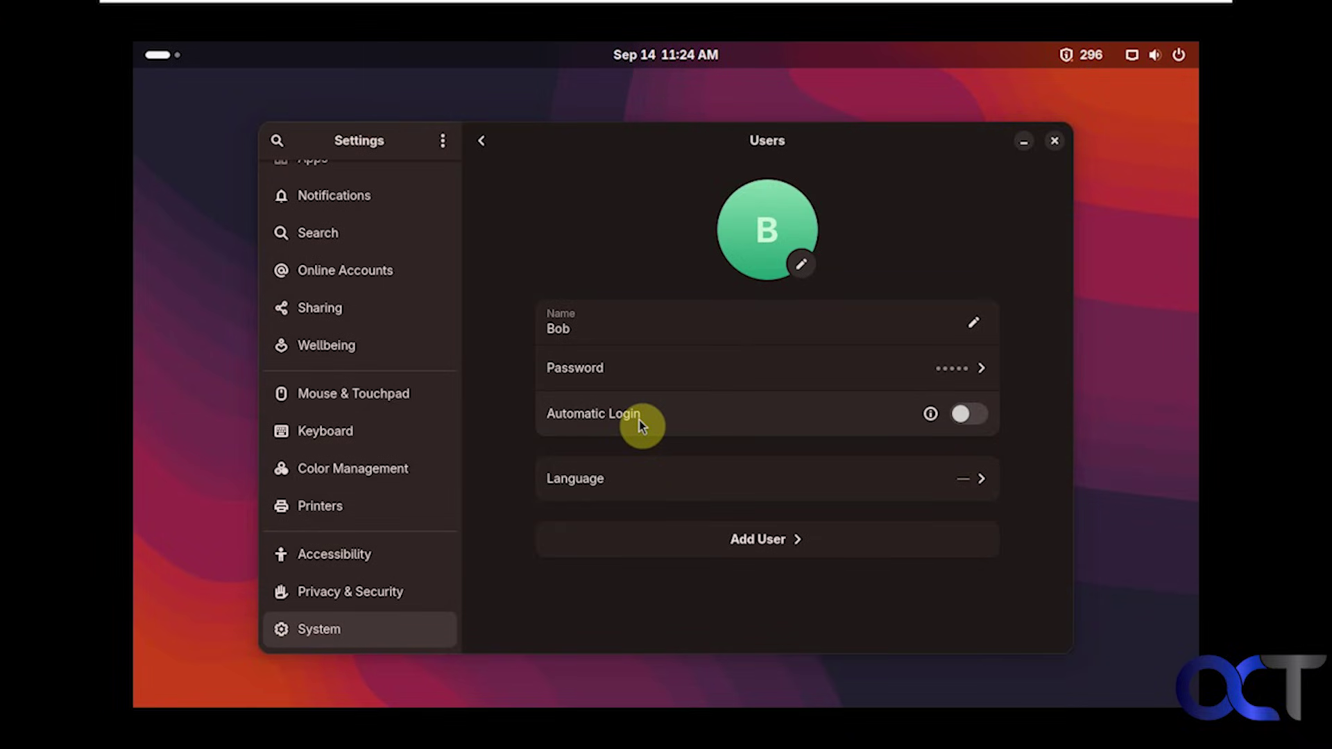
click(739, 538)
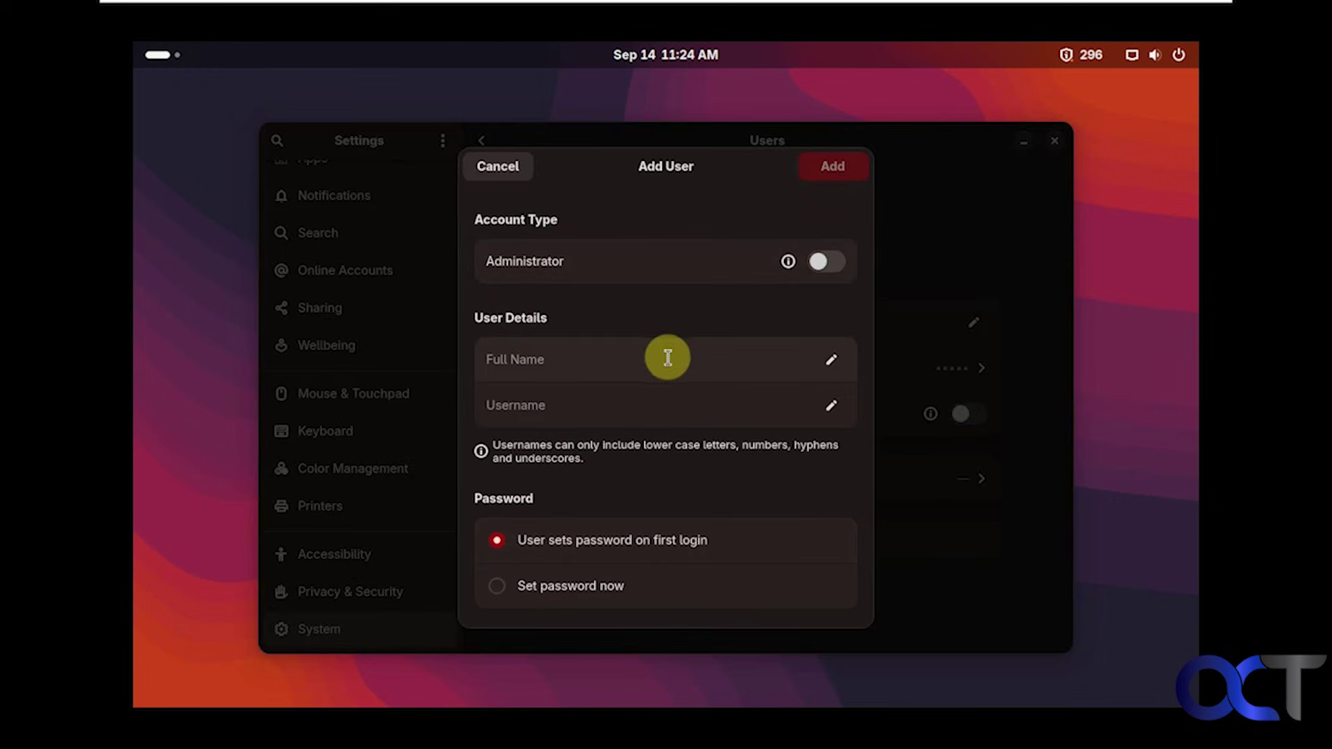
click(533, 177)
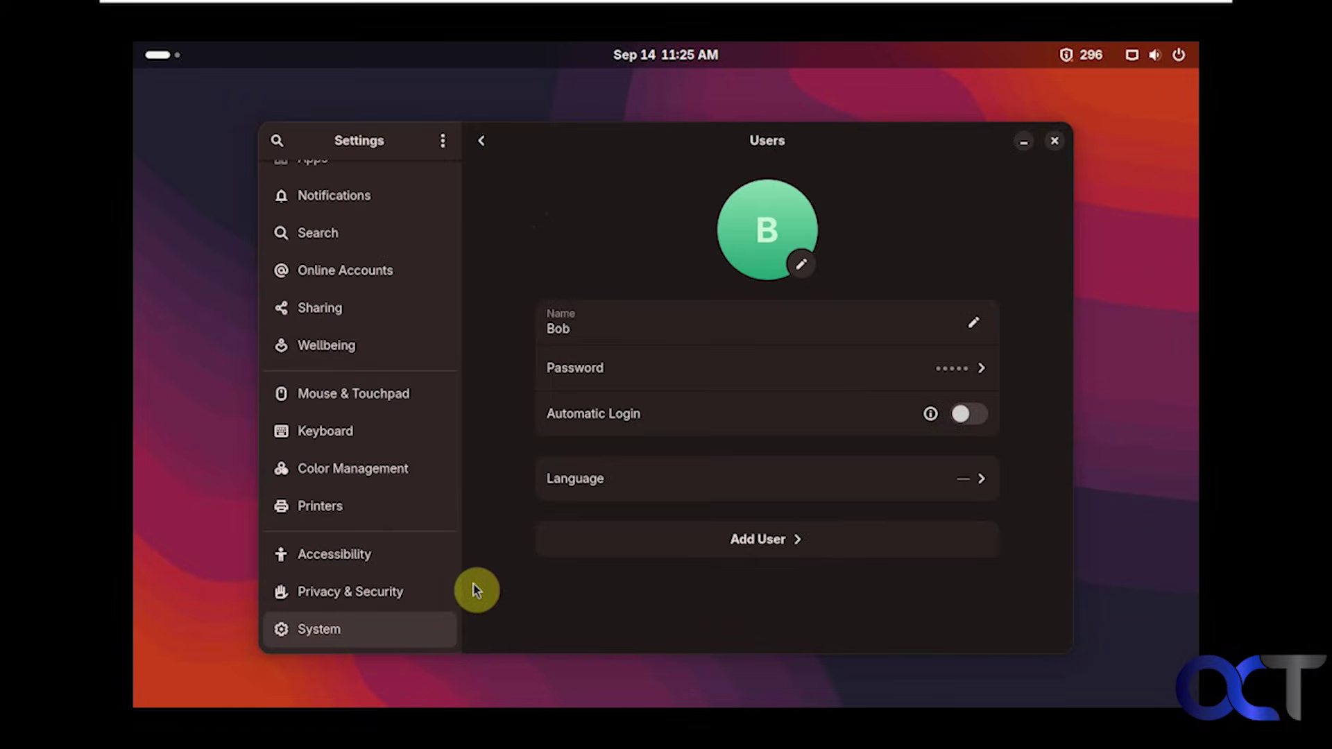
- Close the GNOME Settings window to reveal the bare red-wallpaper desktop
click(1053, 142)
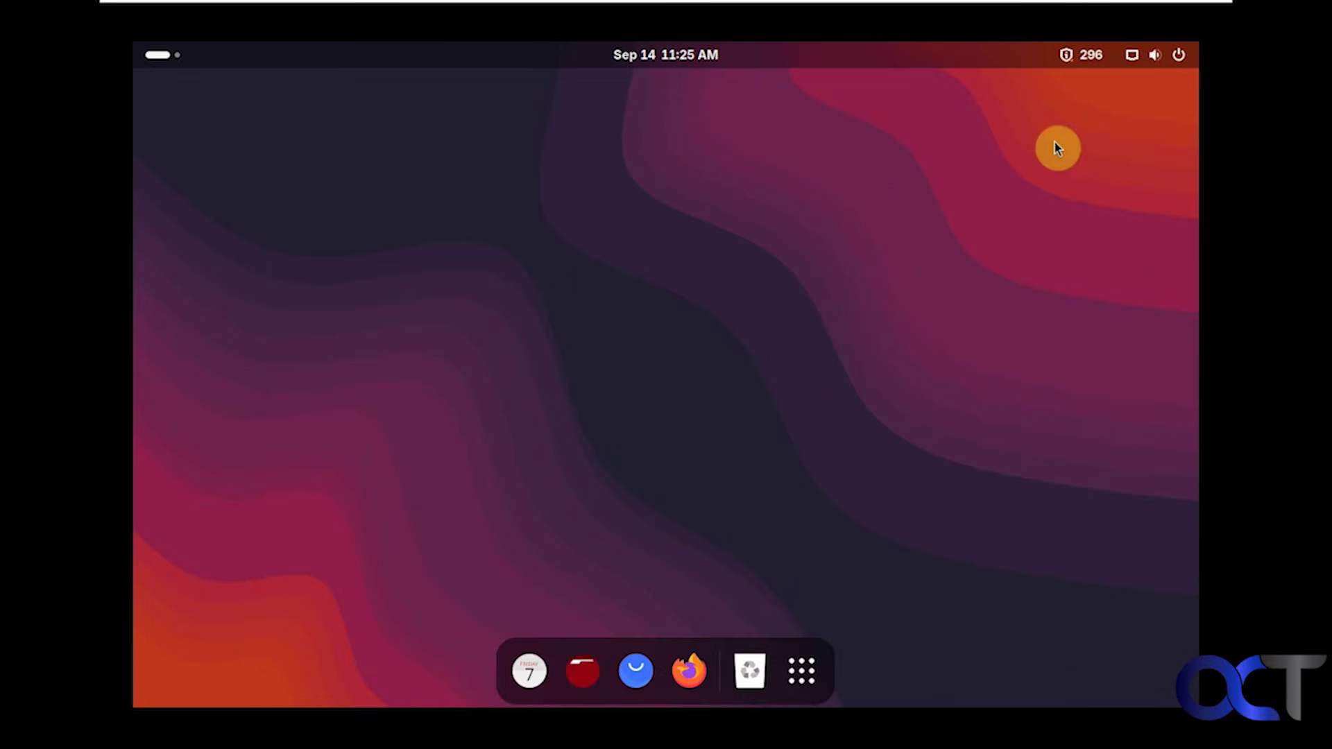